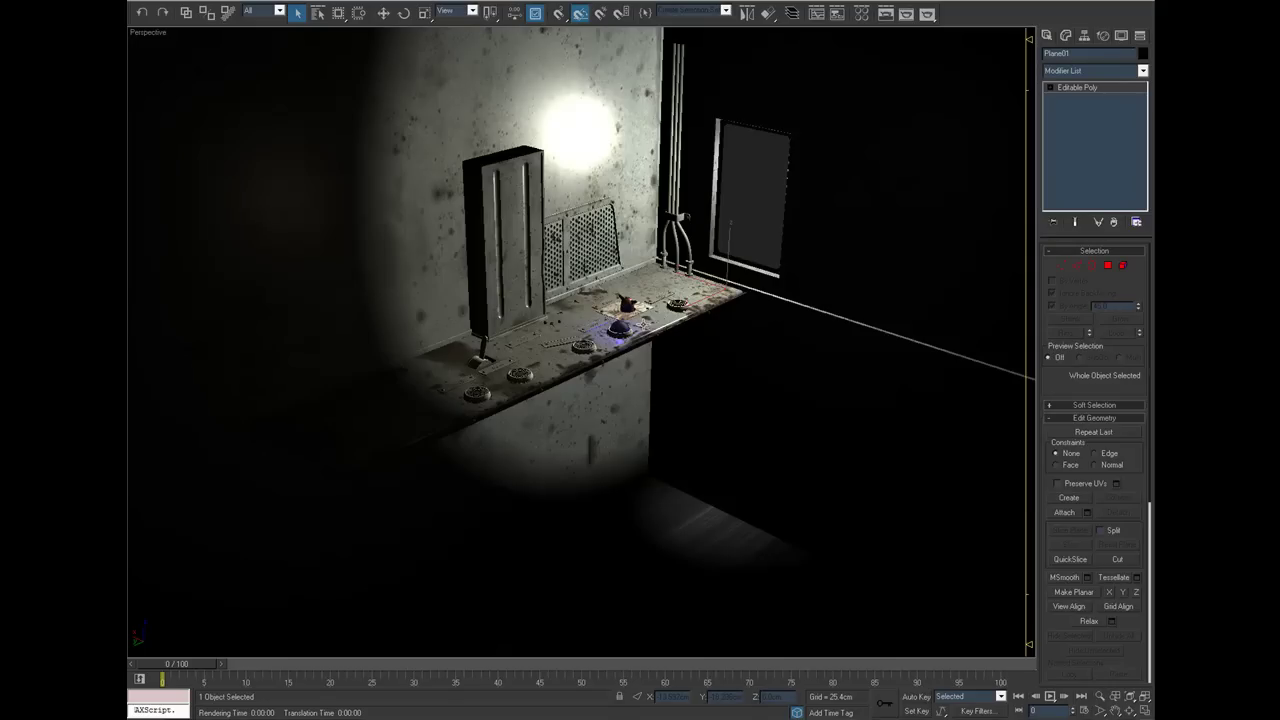
Step: Examine the control desk and its buttons up close, leaving nothing selected
middle_click_drag(523, 372, 624, 340)
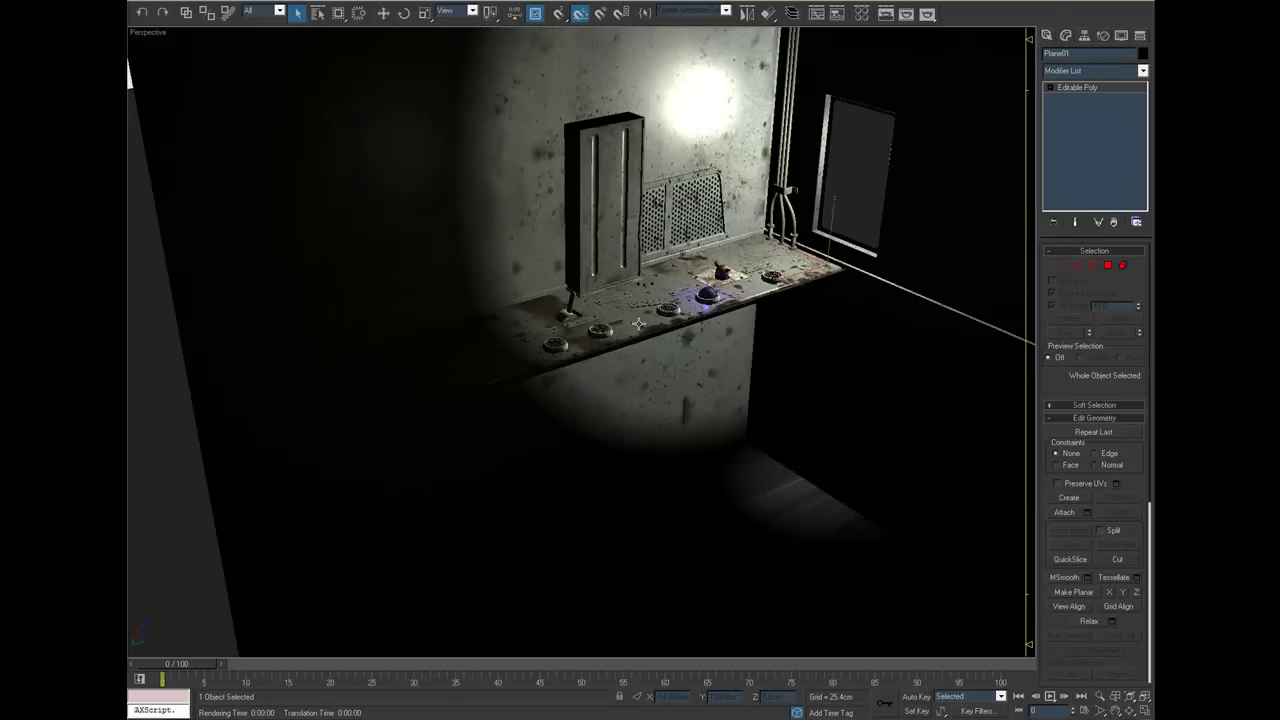
scroll(678, 326, "up", 5)
mouse_move(687, 325)
middle_mouse_down()
mouse_move(571, 374)
mouse_move(775, 424)
mouse_move(718, 448)
mouse_move(735, 453)
mouse_move(372, 424)
middle_mouse_up()
left_click(653, 349)
scroll(668, 344, "up", 3)
left_click(775, 424)
middle_click_drag(637, 423, 480, 420)
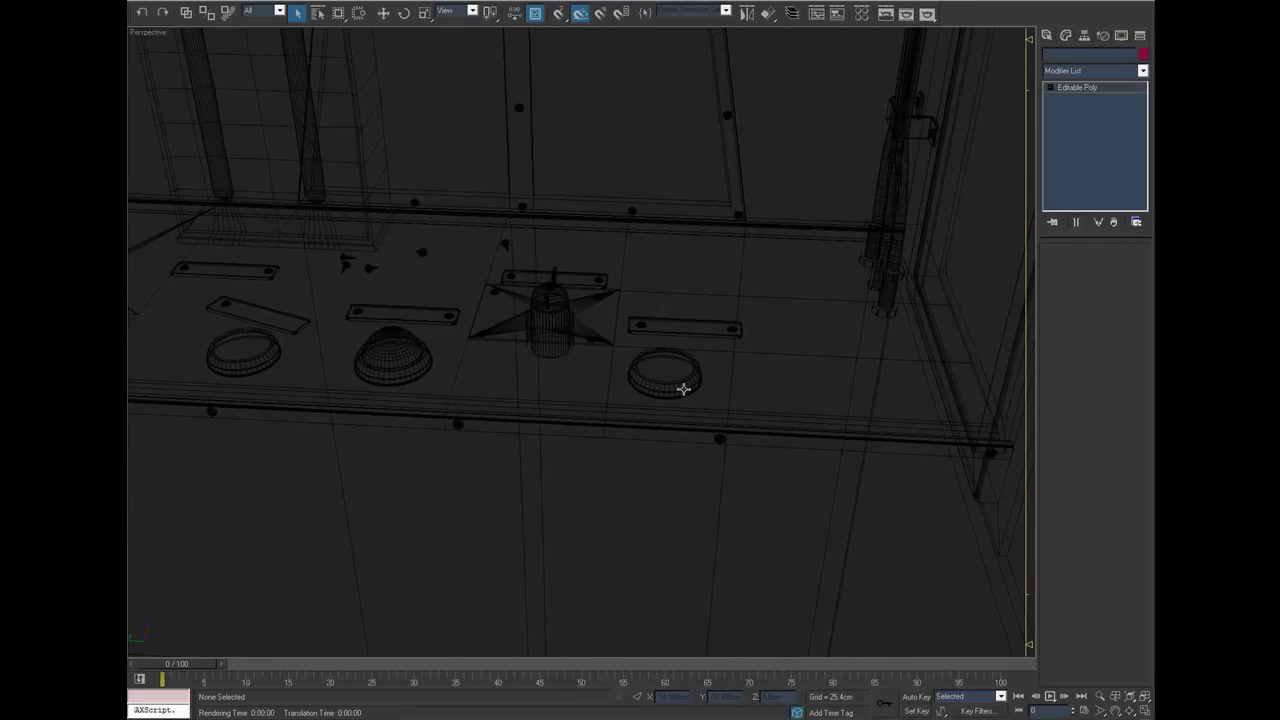
Step: Show the scene shaded with edged faces and inspect the desk's buttons and label plates
left_click(683, 389)
key("z")
mouse_move(594, 386)
middle_mouse_down("alt")
mouse_move(742, 376)
mouse_move(693, 379)
middle_mouse_up("alt")
key("F3")
key("F4")
middle_click_drag(520, 383, 846, 371, "alt")
middle_click_drag(459, 456, 606, 381, "alt")
left_click(623, 426)
middle_click_drag(623, 426, 533, 426, "alt")
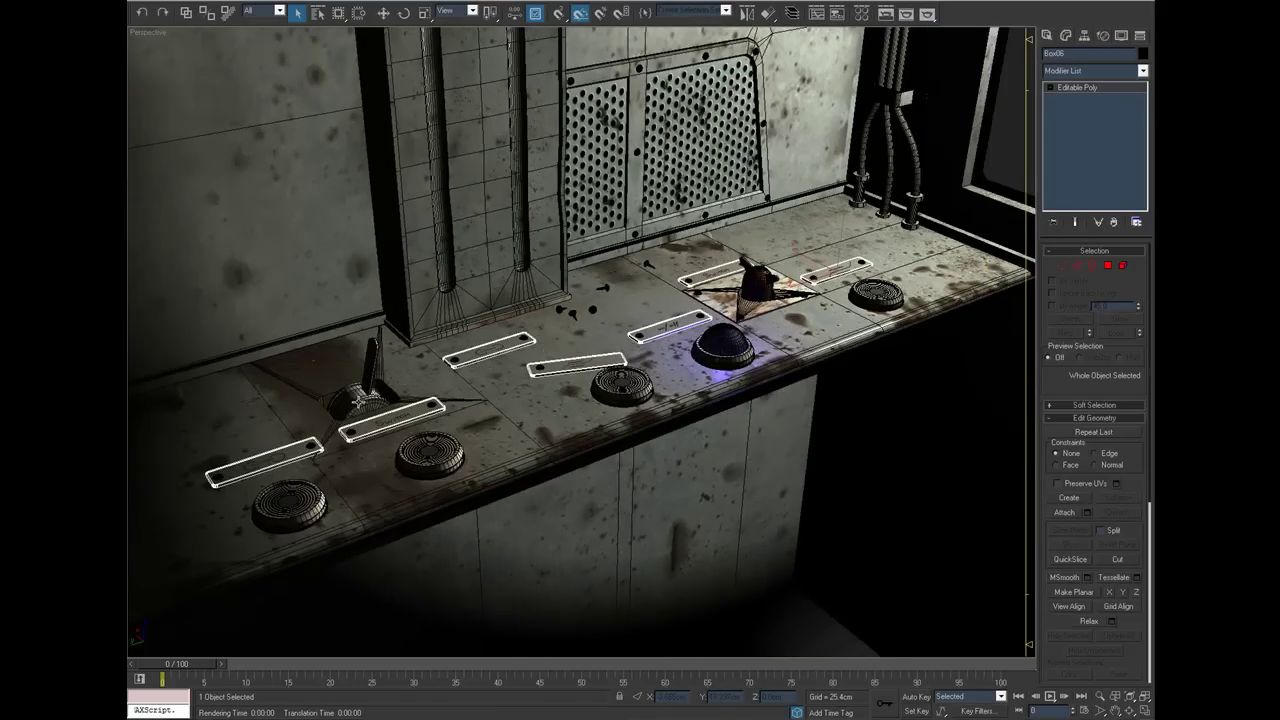
Step: Select the lever switch and examine its mesh up close, along with the wall cables at the far end
left_click(355, 400)
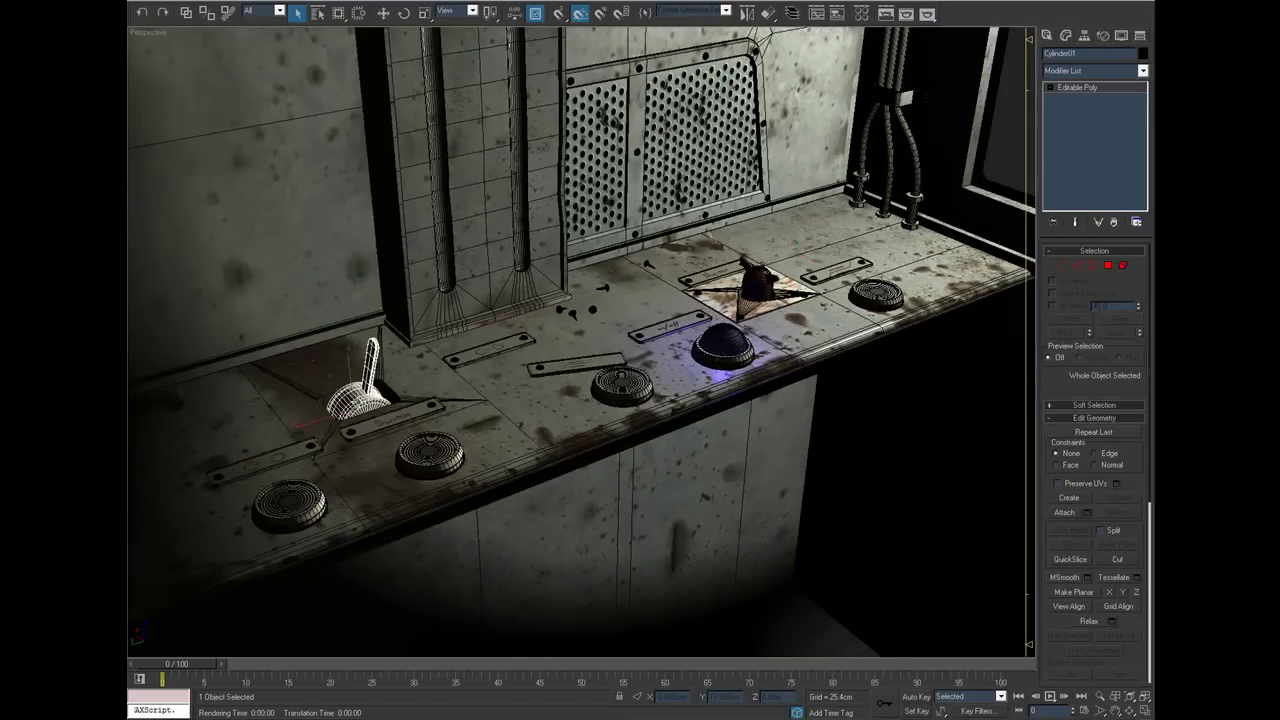
key("z")
middle_click_drag(380, 400, 560, 525, "alt")
scroll(514, 393, "up", 3)
scroll(545, 403, "down", 4)
middle_click_drag(850, 90, 563, 355)
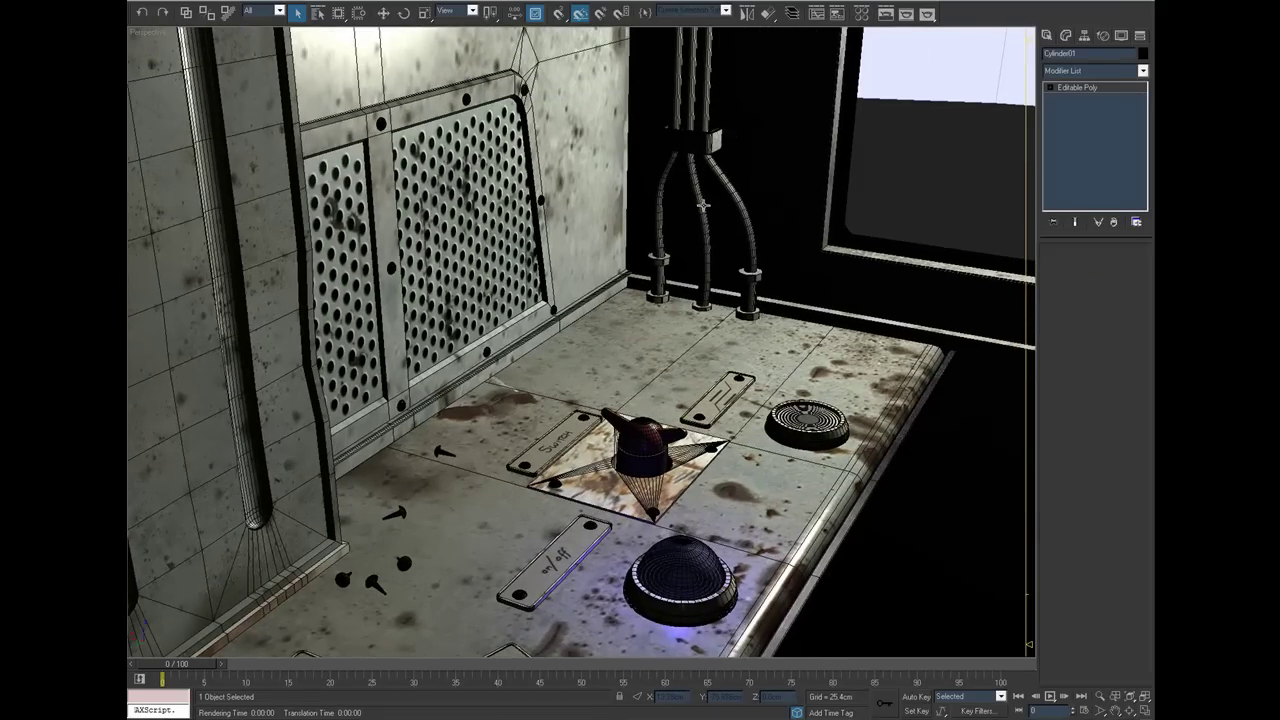
Step: Shift the middle wall cable's selected spline vertex about 0.11 cm along X, then leave vertex editing
left_click(703, 207)
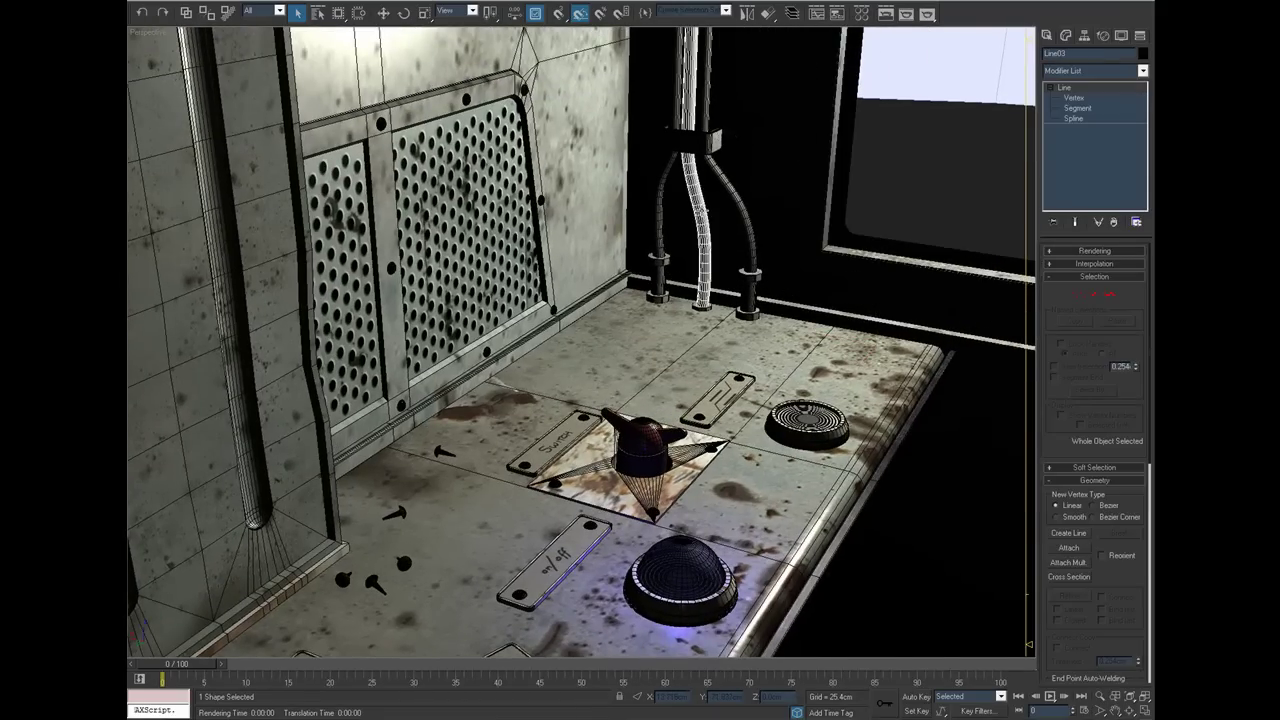
left_click(1080, 295)
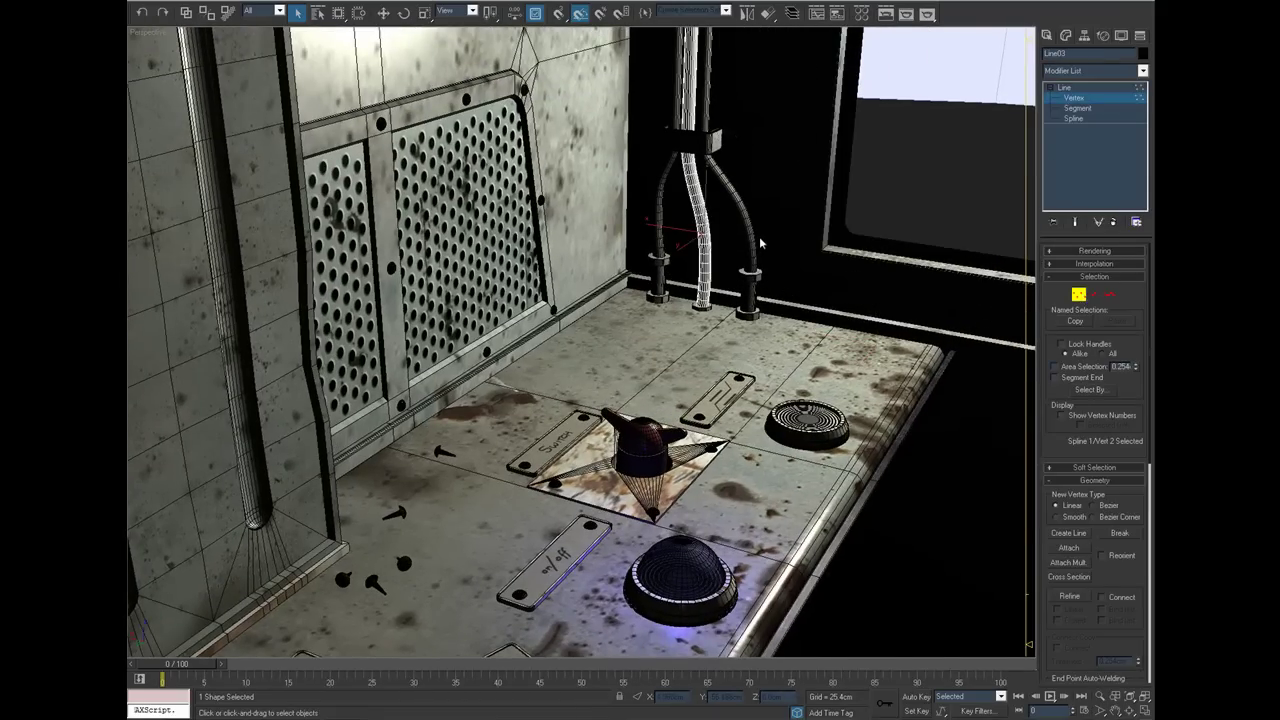
key("w")
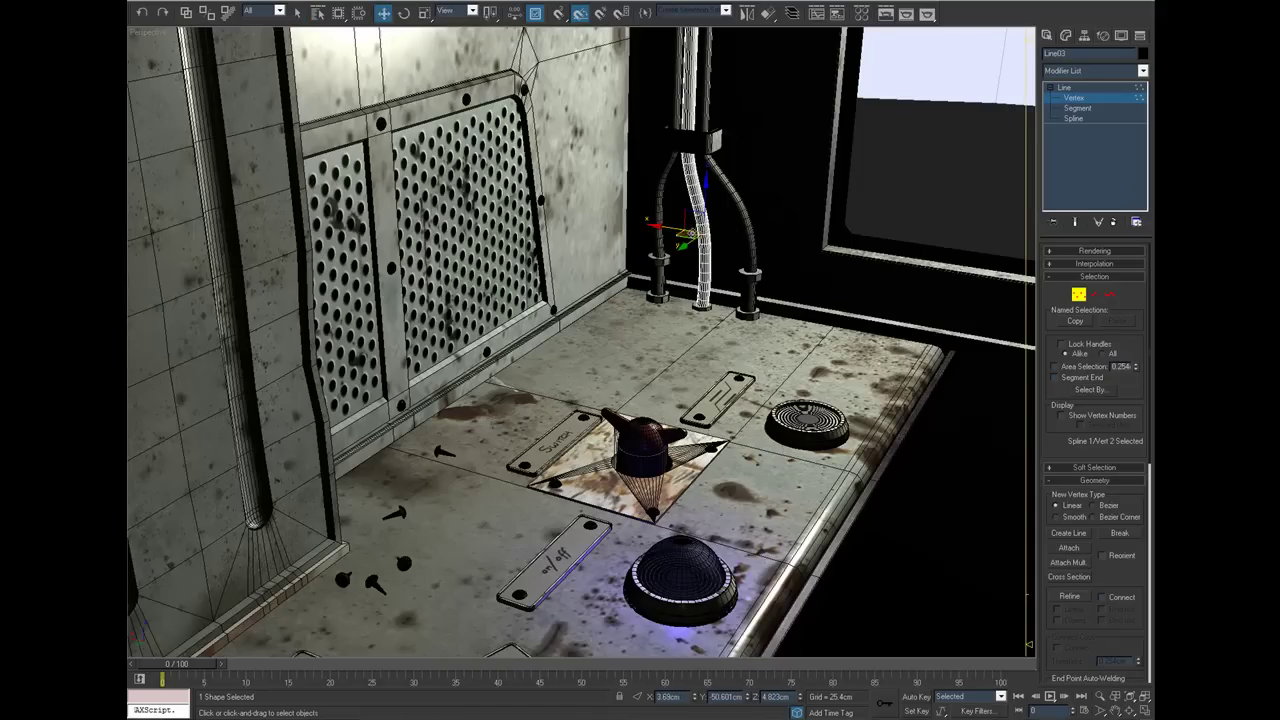
middle_click_drag(702, 239, 684, 250)
scroll(684, 250, "up", 1)
key("z")
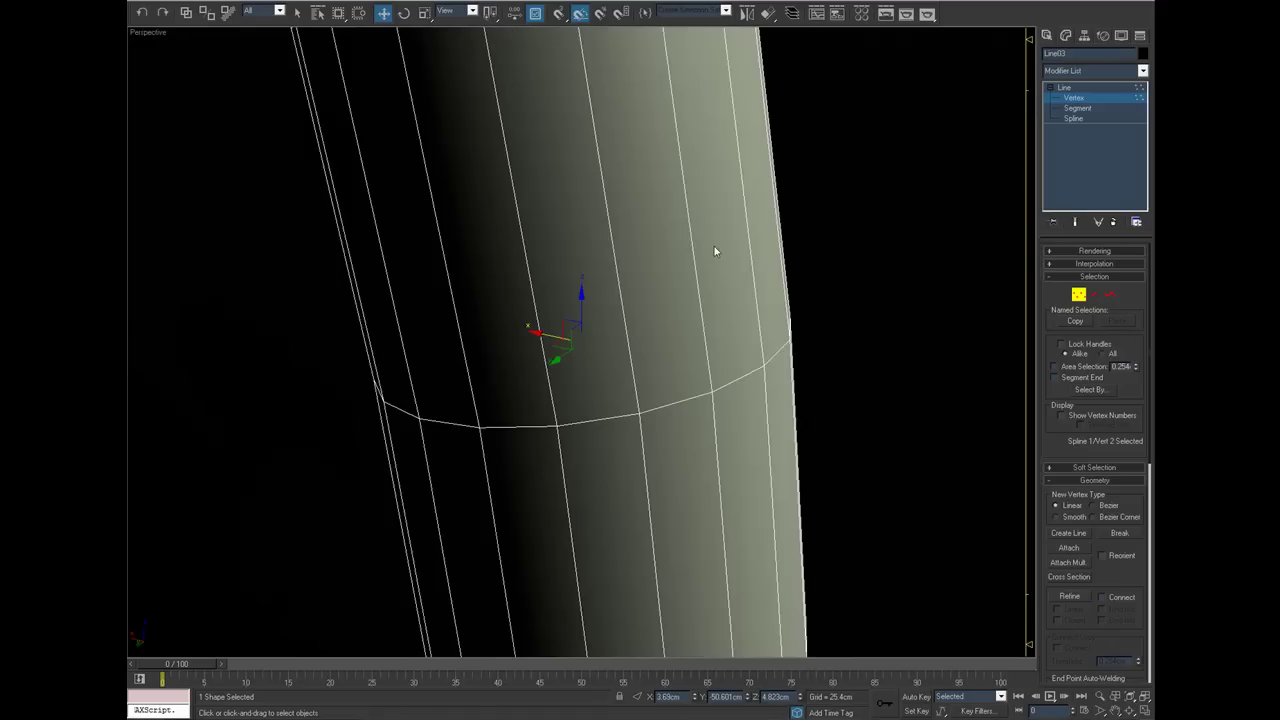
scroll(720, 240, "down", 8)
scroll(666, 256, "up", 2)
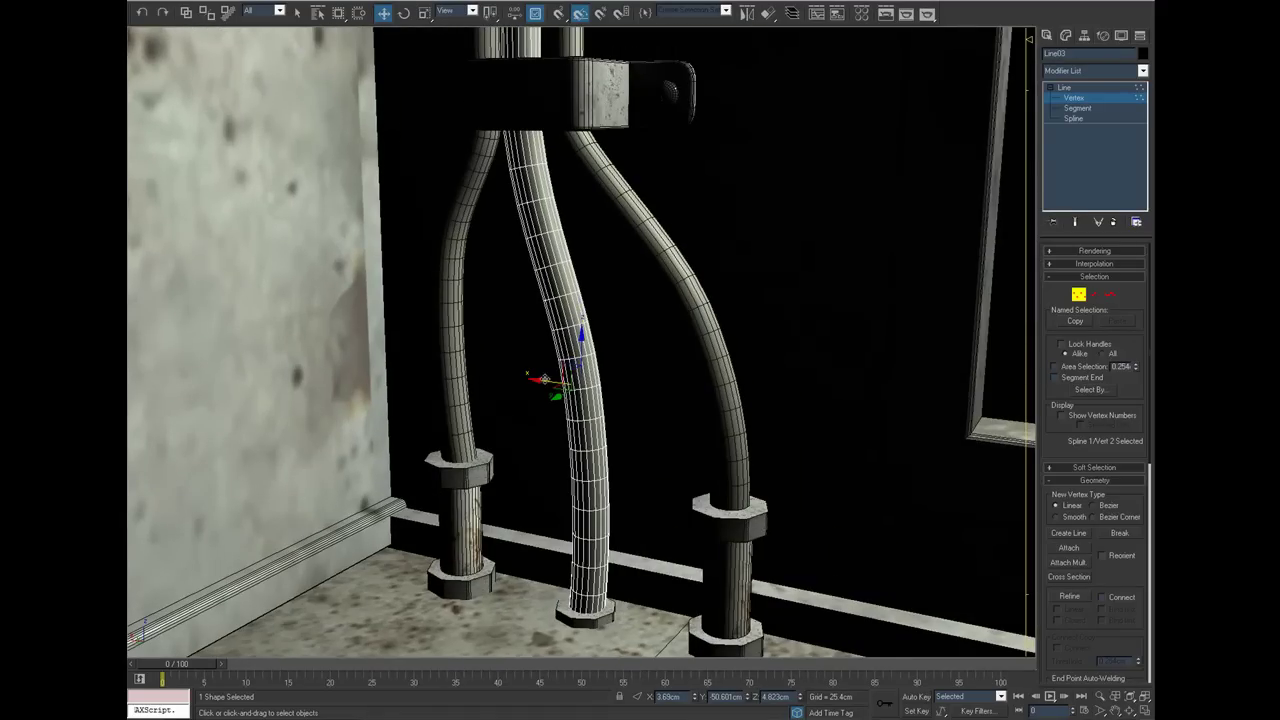
mouse_move(541, 382)
left_mouse_down()
mouse_move(458, 377)
mouse_move(549, 377)
left_mouse_up()
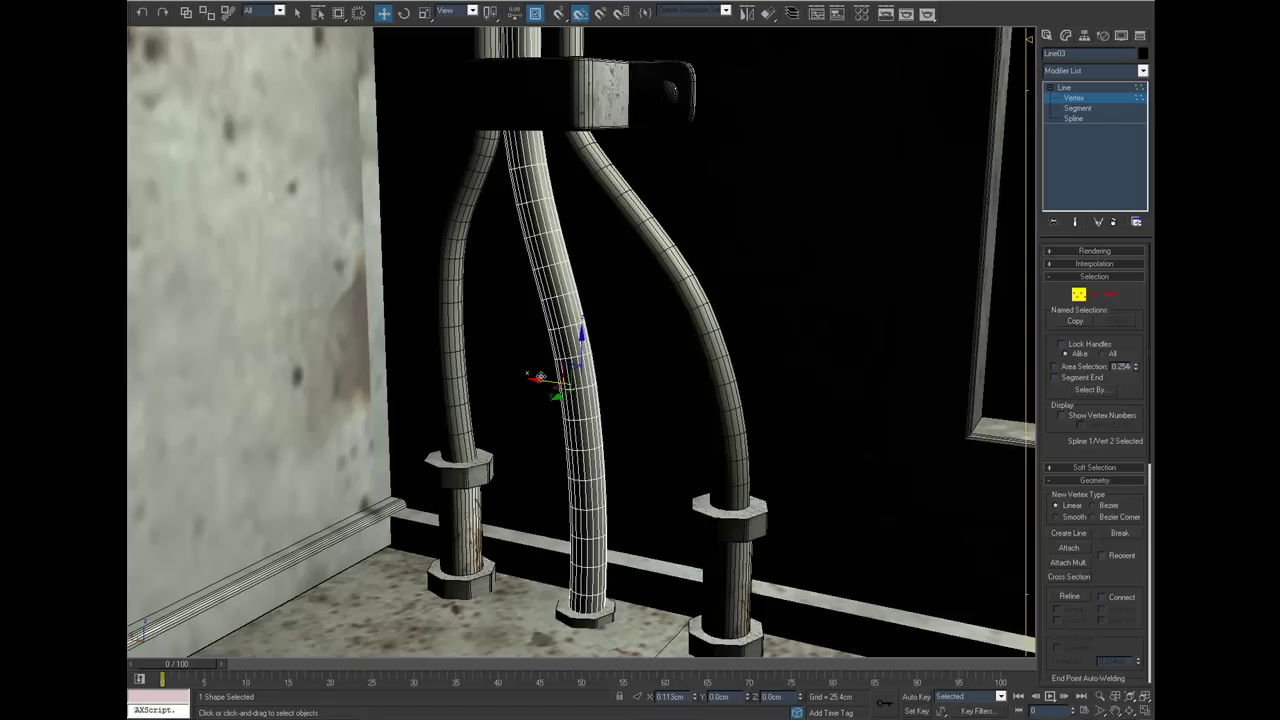
left_click(1079, 294)
Step: Examine the sky dome around the room from outside, then return to the interior
scroll(740, 282, "down", 6)
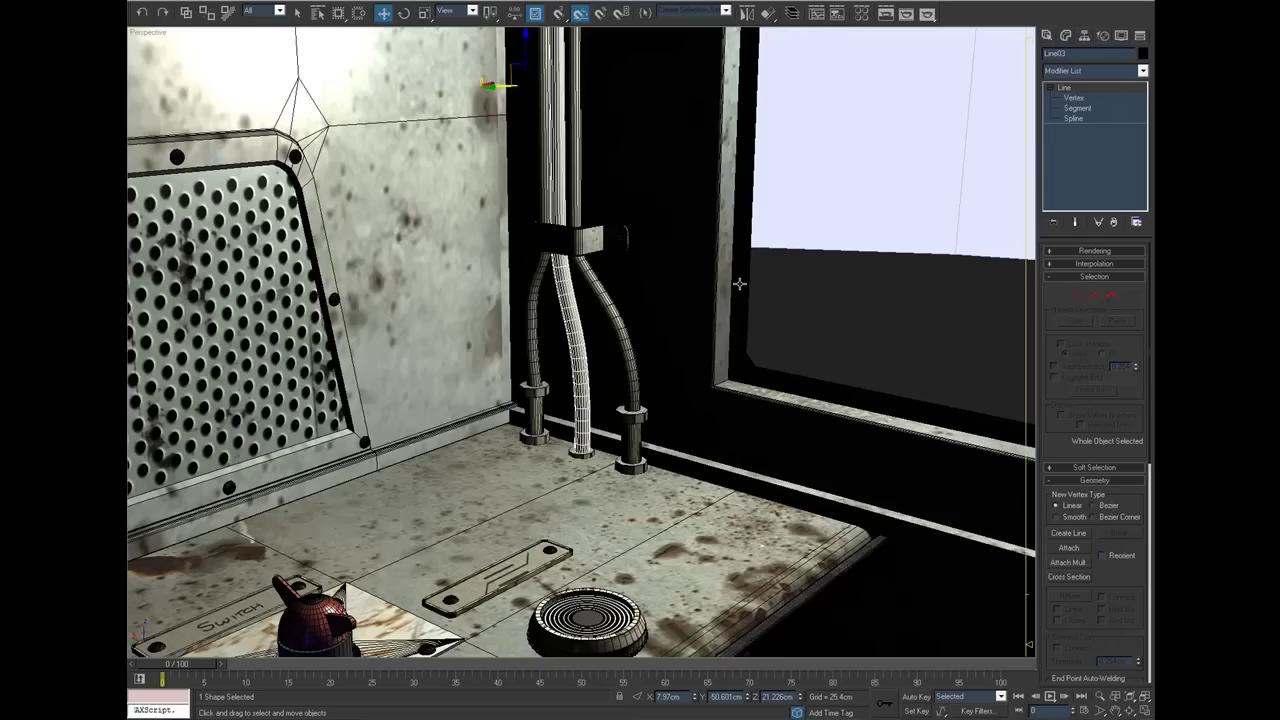
scroll(743, 284, "down", 5)
middle_click_drag(745, 286, 770, 267)
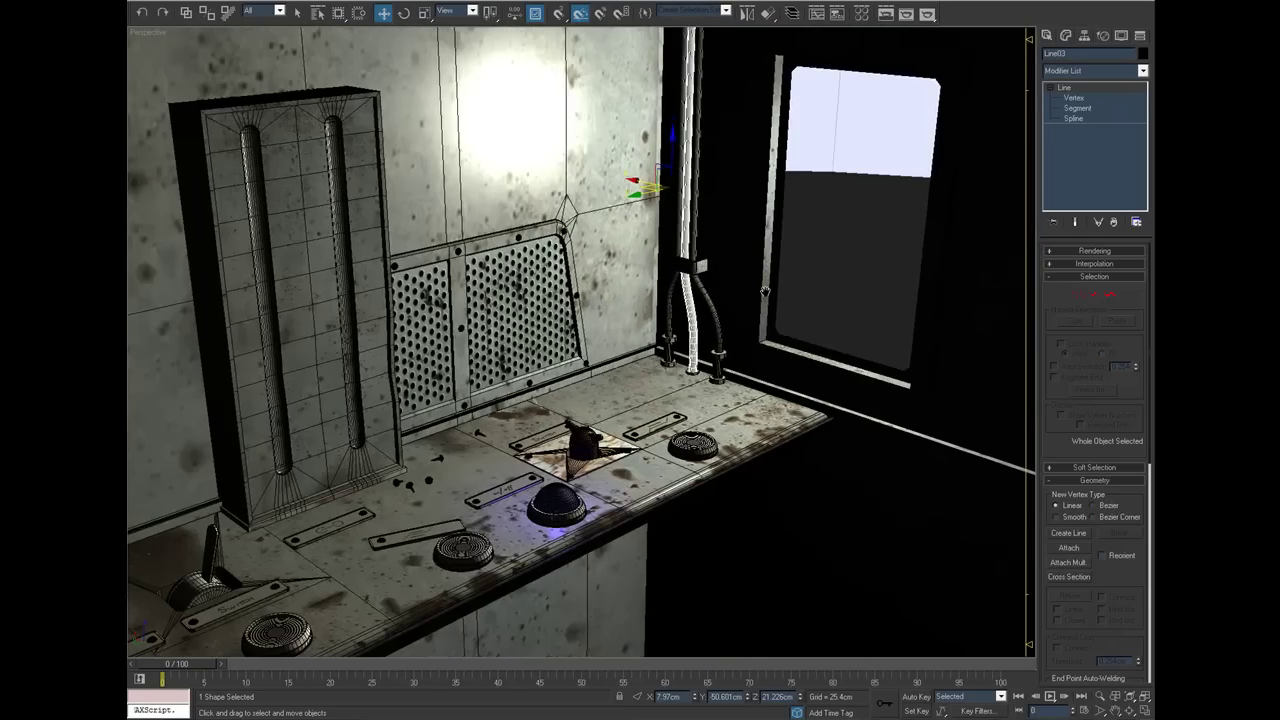
scroll(770, 267, "down", 6)
middle_click_drag(730, 349, 693, 387)
scroll(705, 378, "up", 3)
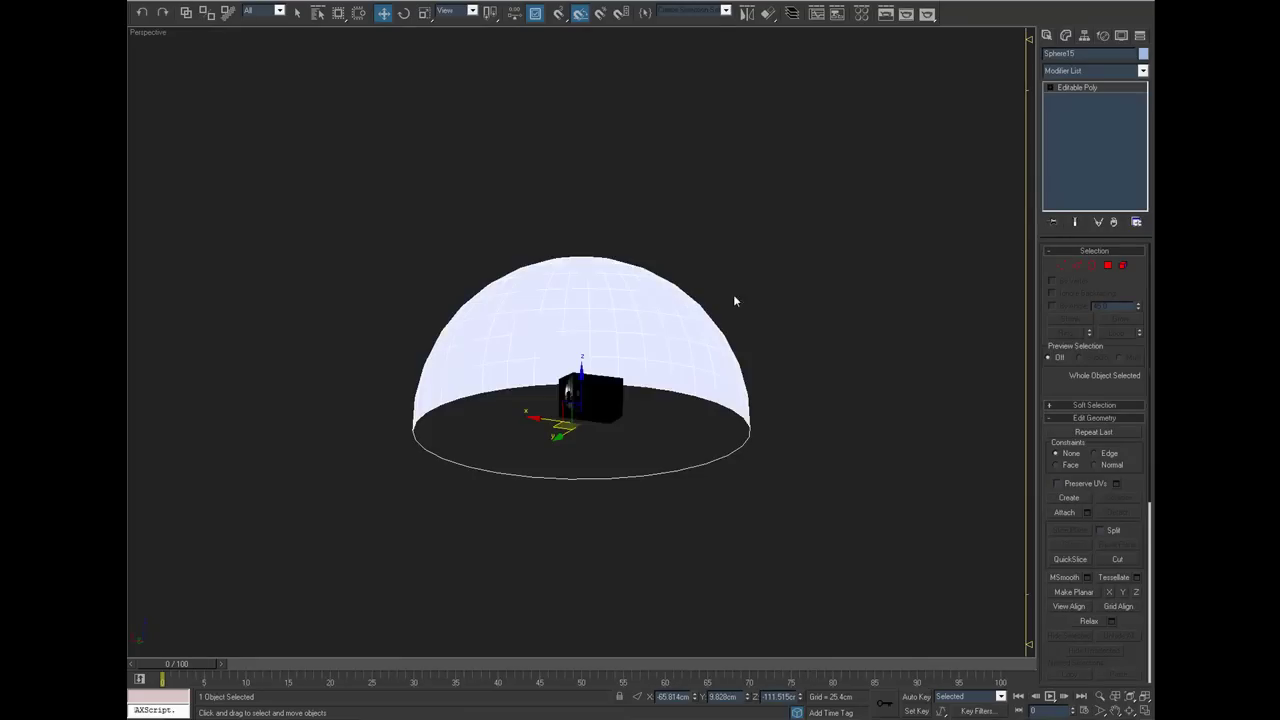
middle_click_drag(734, 297, 630, 331, "alt")
scroll(630, 331, "up", 10)
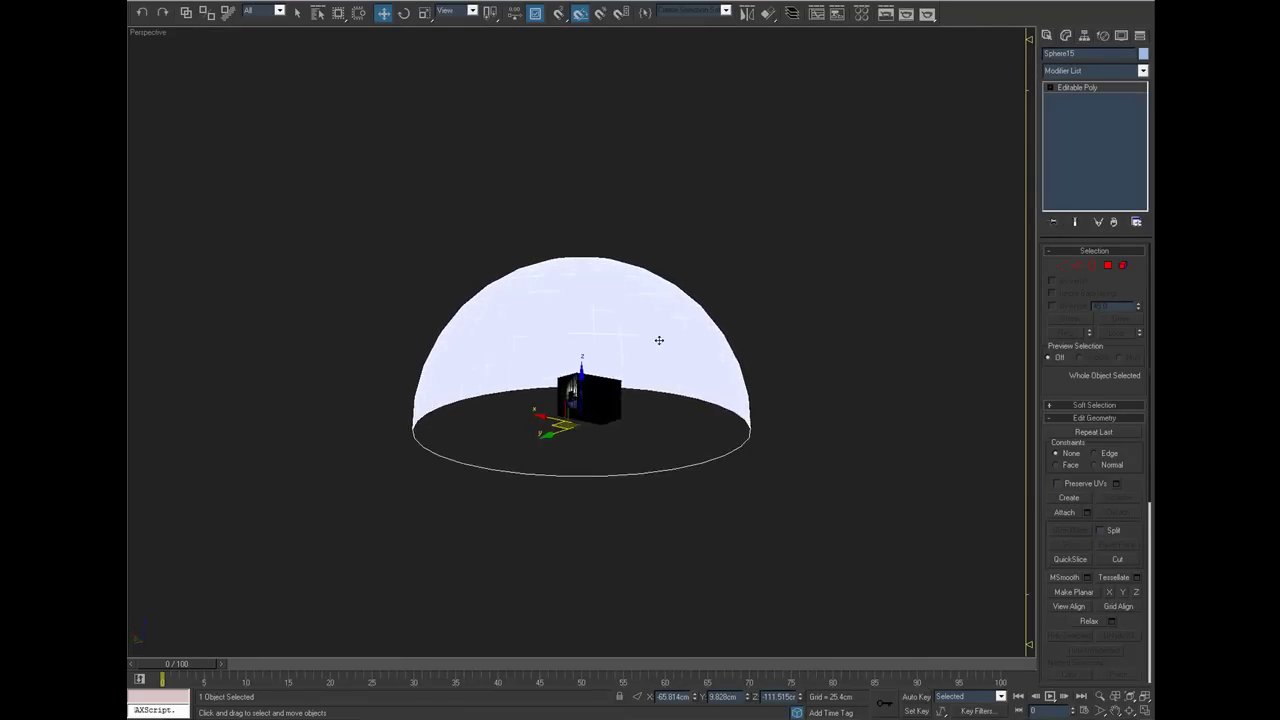
scroll(699, 380, "up", 10)
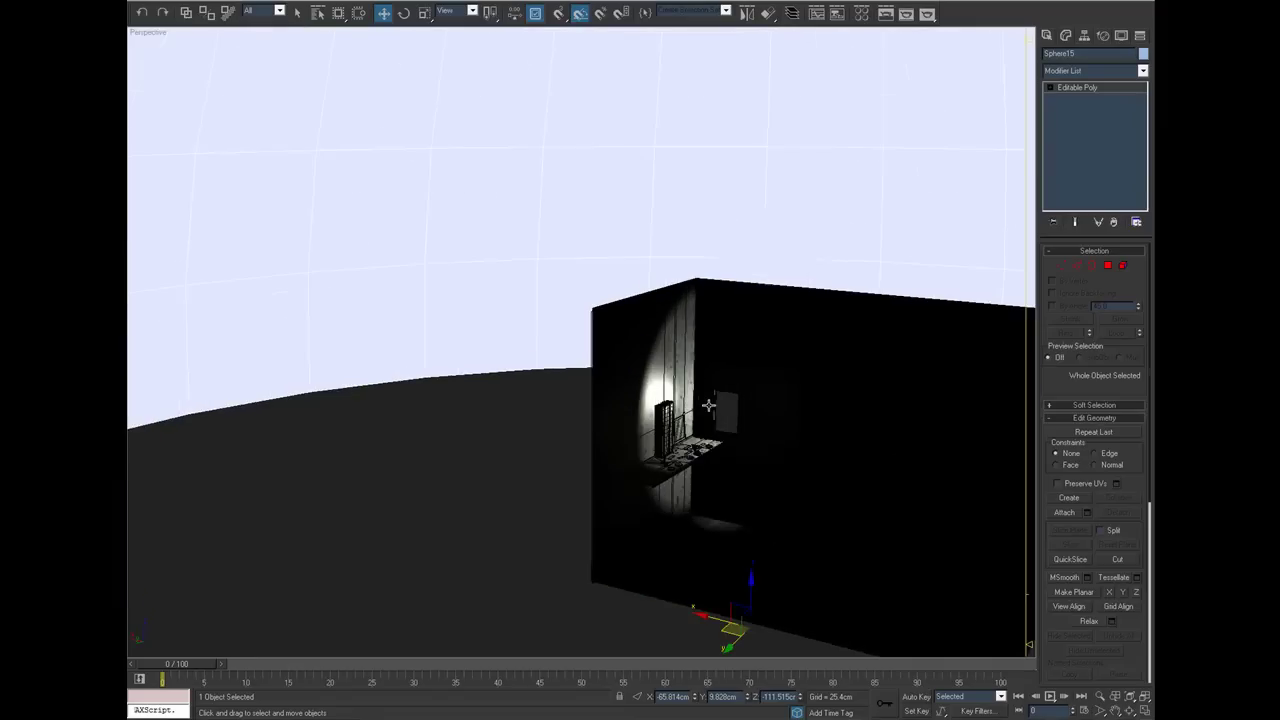
scroll(727, 430, "up", 10)
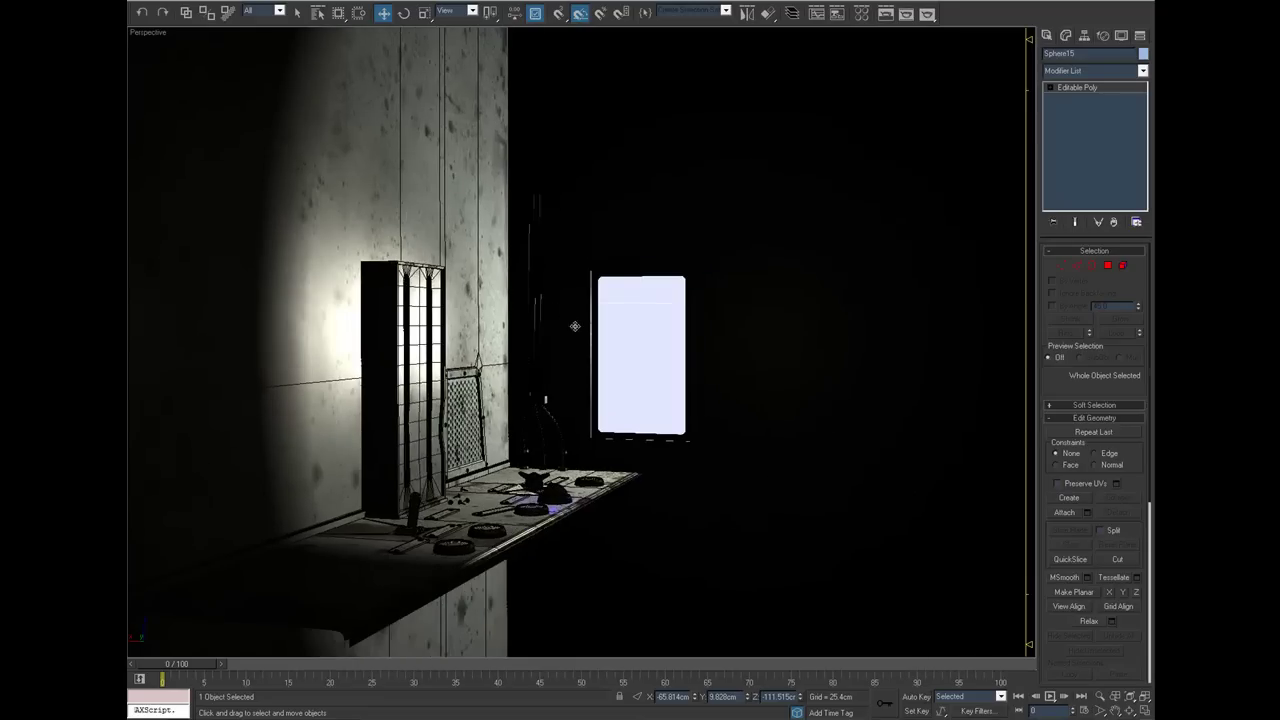
Step: Select the desk surface and frame it in the view together with the window
middle_click_drag(575, 326, 547, 428, "alt")
left_click(540, 468)
key("z")
left_click_drag(601, 417, 584, 427, "alt")
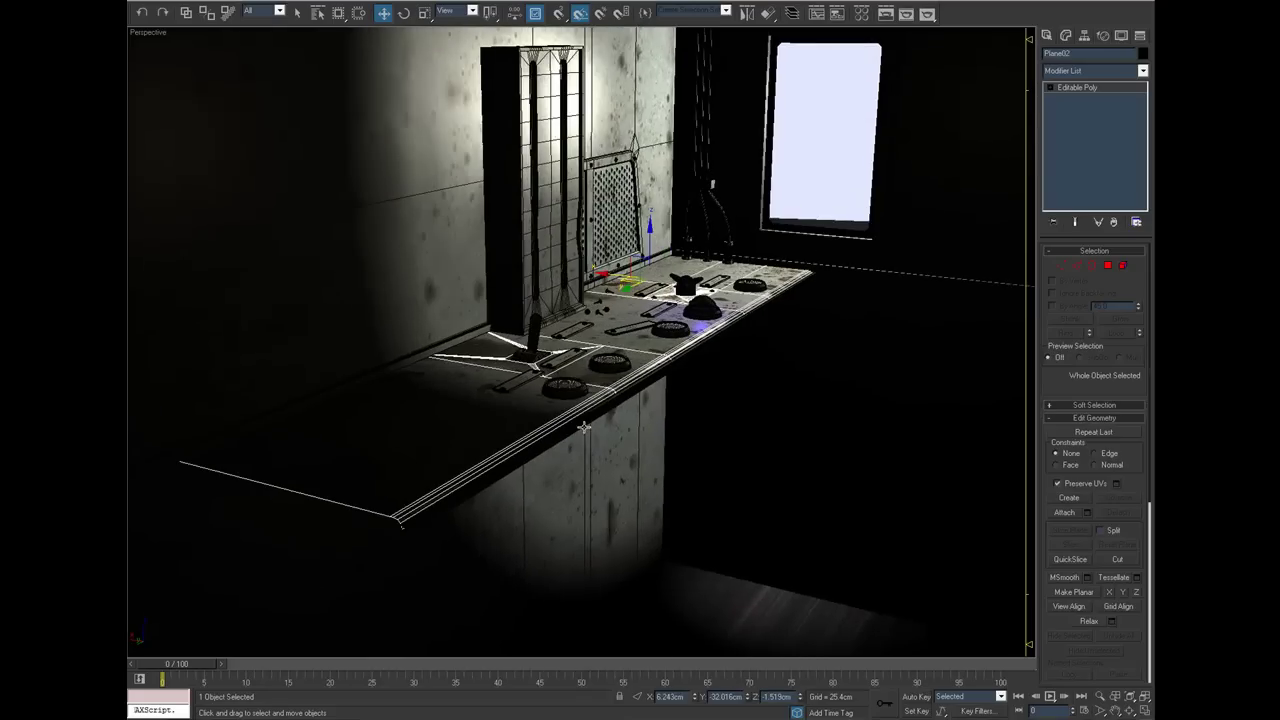
Step: Display the scene in wireframe with nothing selected and unhide the Lights category
key("F3")
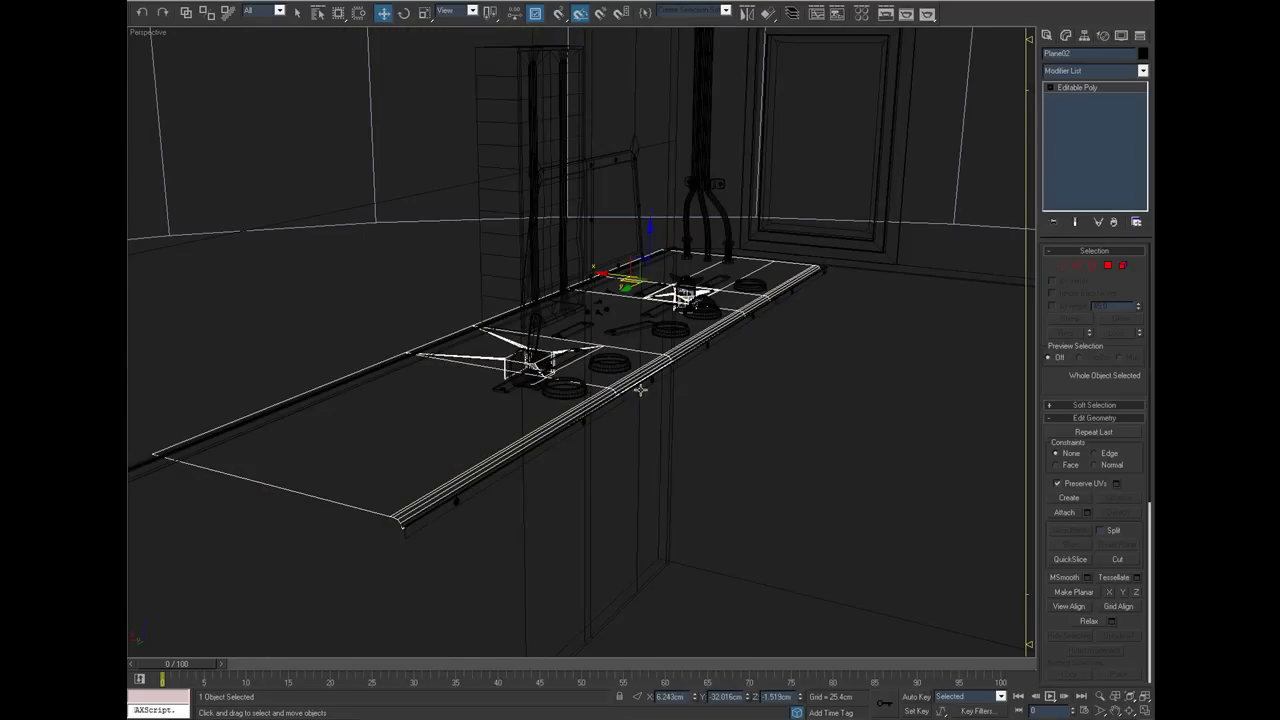
left_click(810, 410)
middle_click_drag(792, 411, 815, 406, "alt")
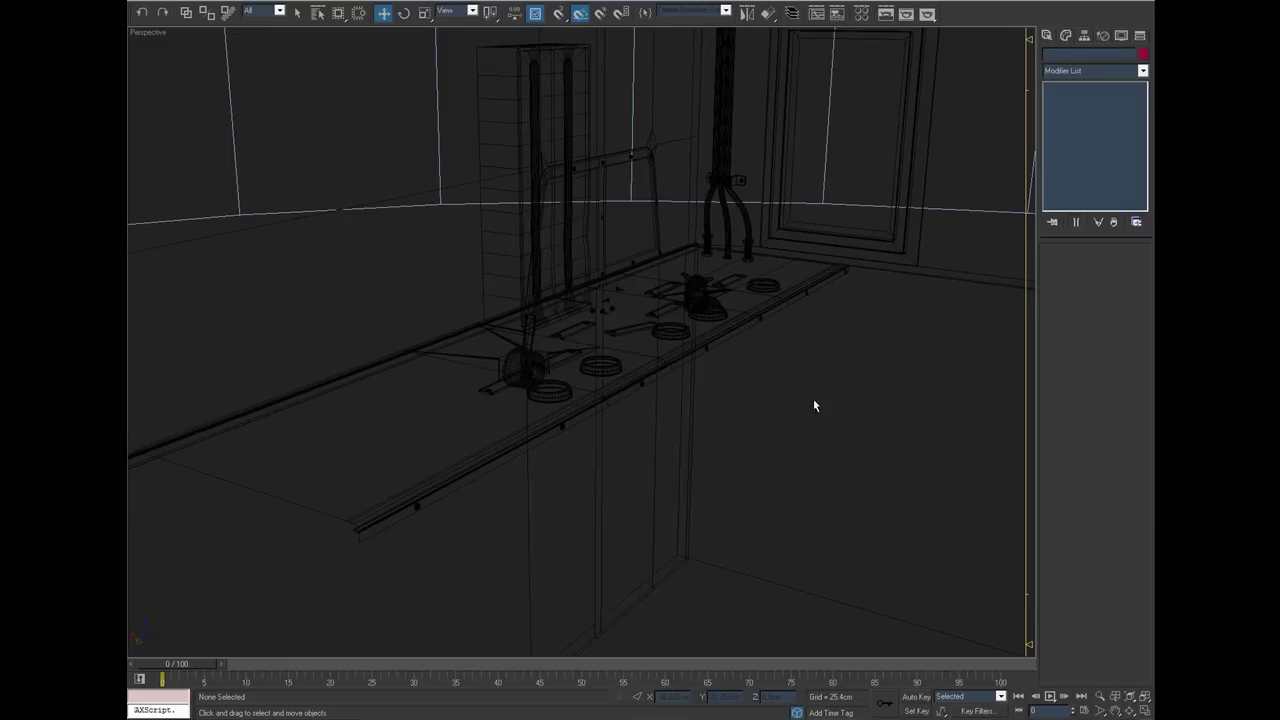
left_click(1121, 36)
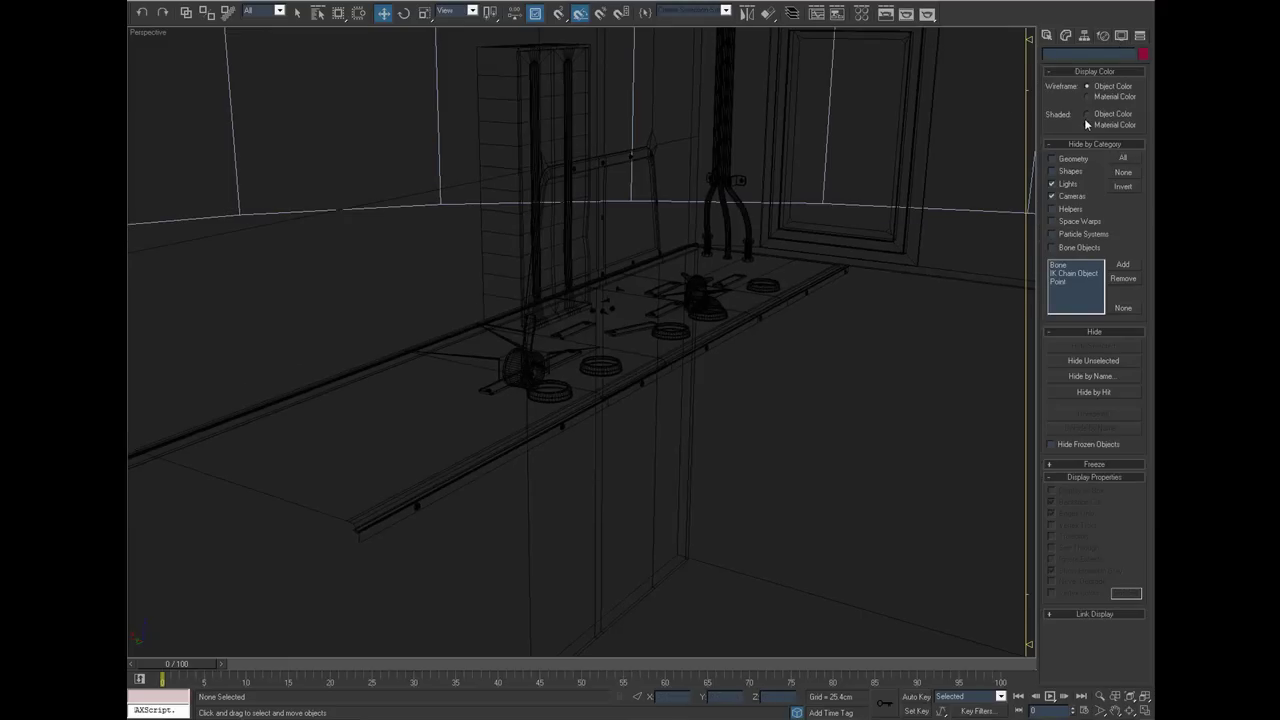
left_click(1066, 188)
middle_click_drag(780, 226, 789, 194, "alt")
Step: Select the area omni light at the window and review its intensity, attenuation and shadow parameters
left_click(803, 140)
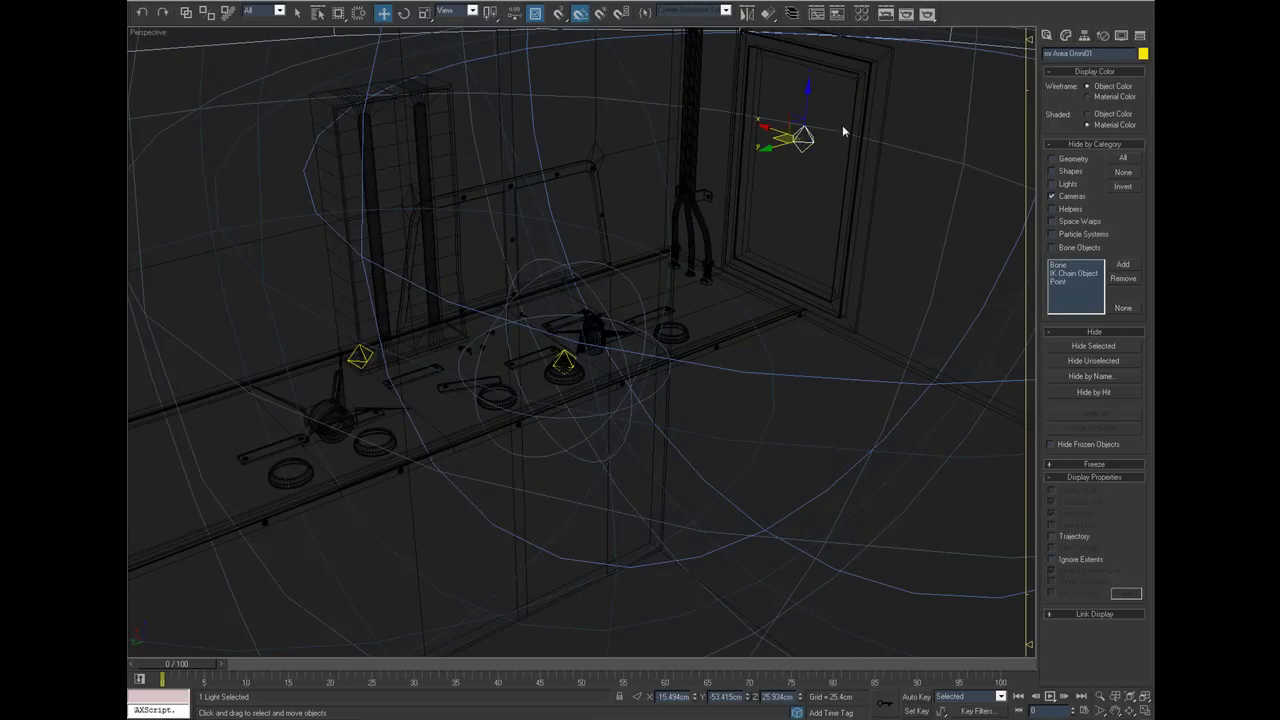
left_click(1067, 37)
key("z")
middle_click_drag(686, 264, 695, 248, "alt")
scroll(709, 306, "up", 3)
scroll(709, 306, "up", 6)
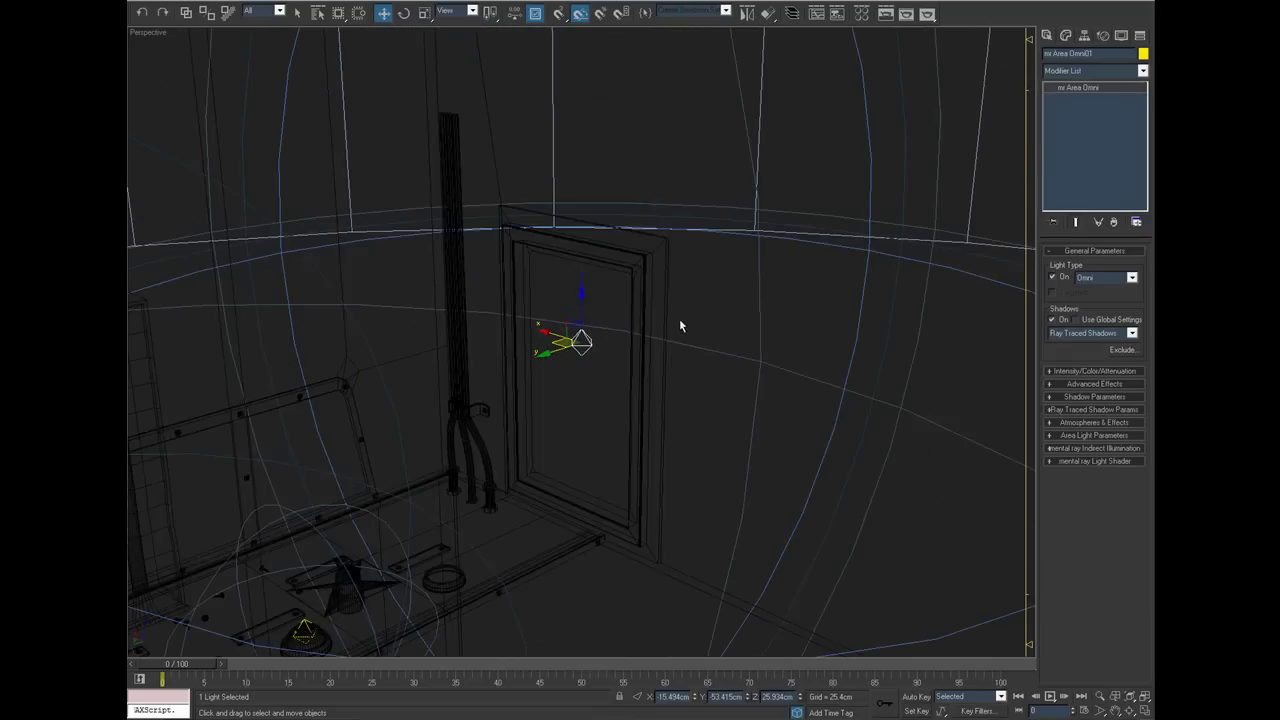
middle_click_drag(760, 326, 1093, 354, "alt")
left_click(1083, 372)
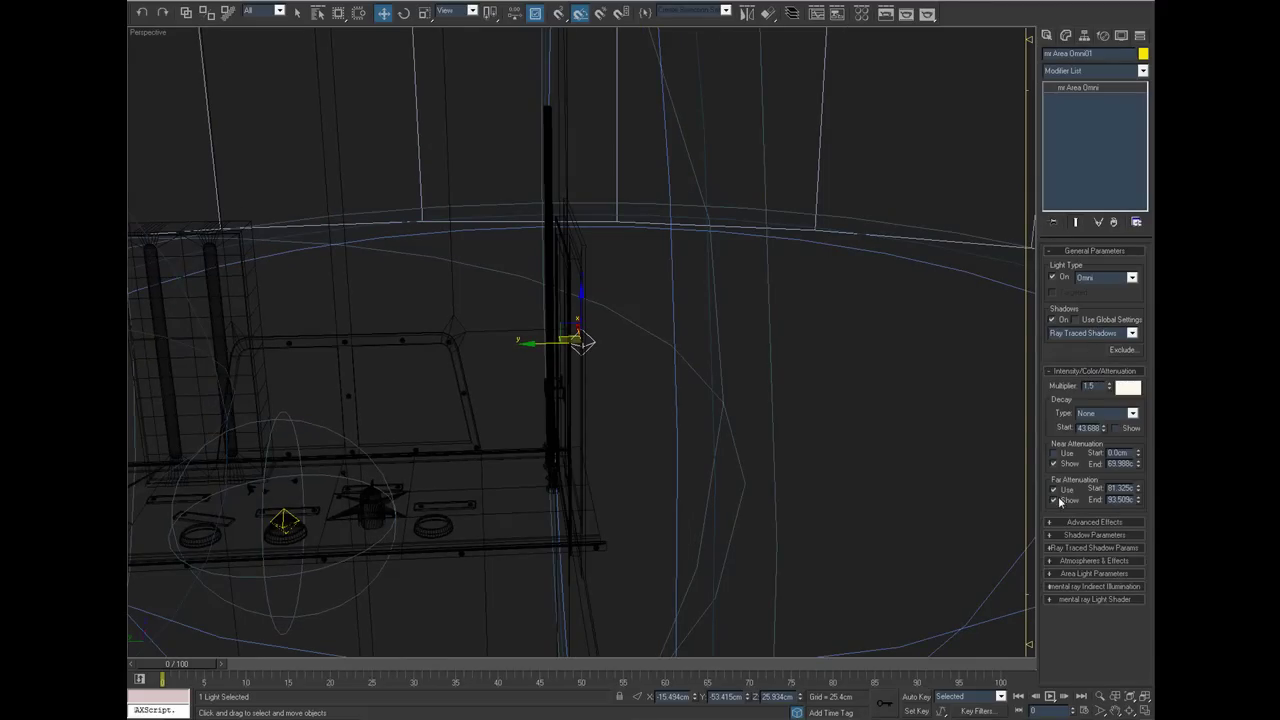
left_click(1083, 536)
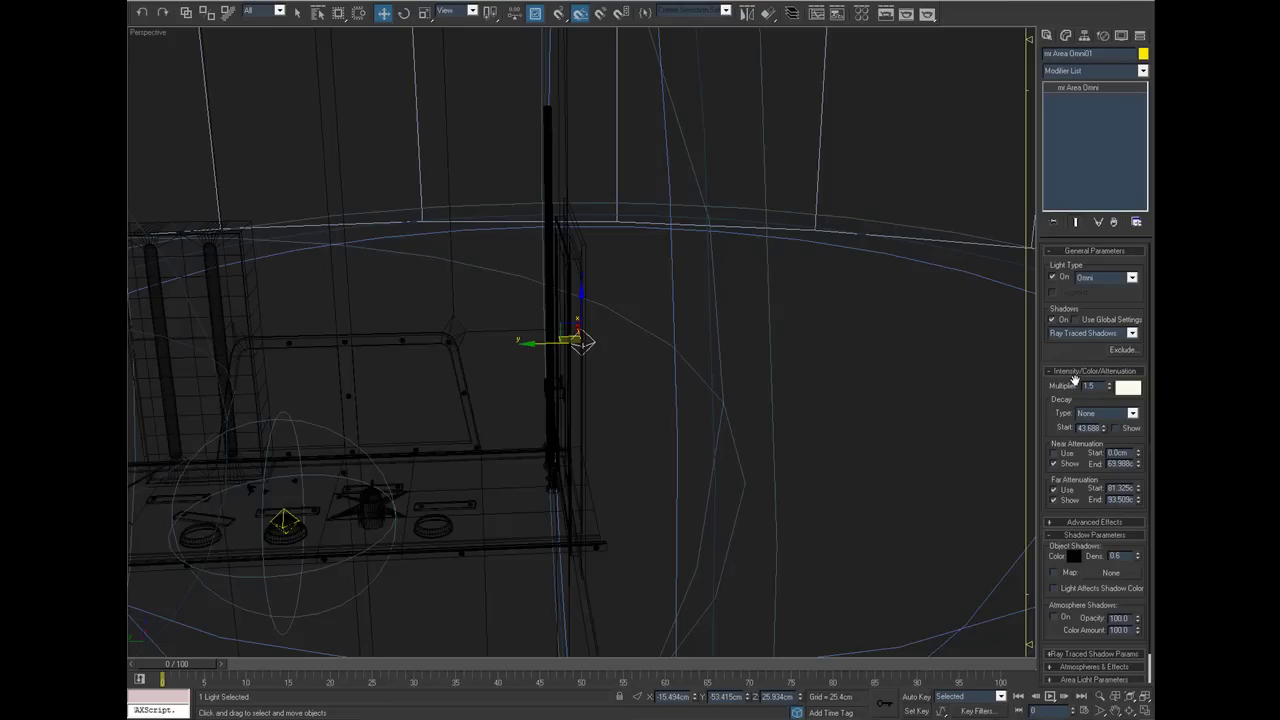
Step: Select the omni light above the lever switch and toggle it off and on to compare its effect
middle_click_drag(583, 423, 297, 365, "alt")
left_click(336, 345)
middle_click_drag(383, 394, 439, 407, "alt")
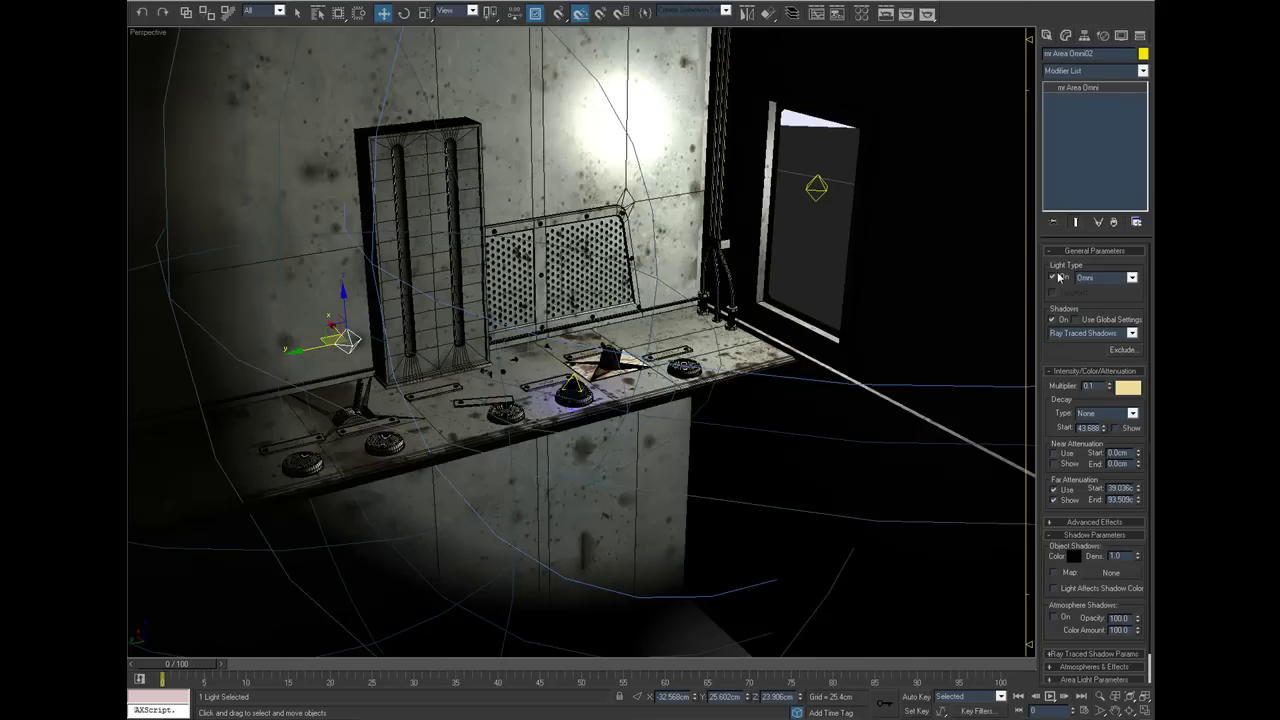
left_click(1063, 279)
left_click(1063, 279)
left_click(1063, 279)
Step: Select the window's omni light and toggle it off and on to compare its effect
left_click(816, 188)
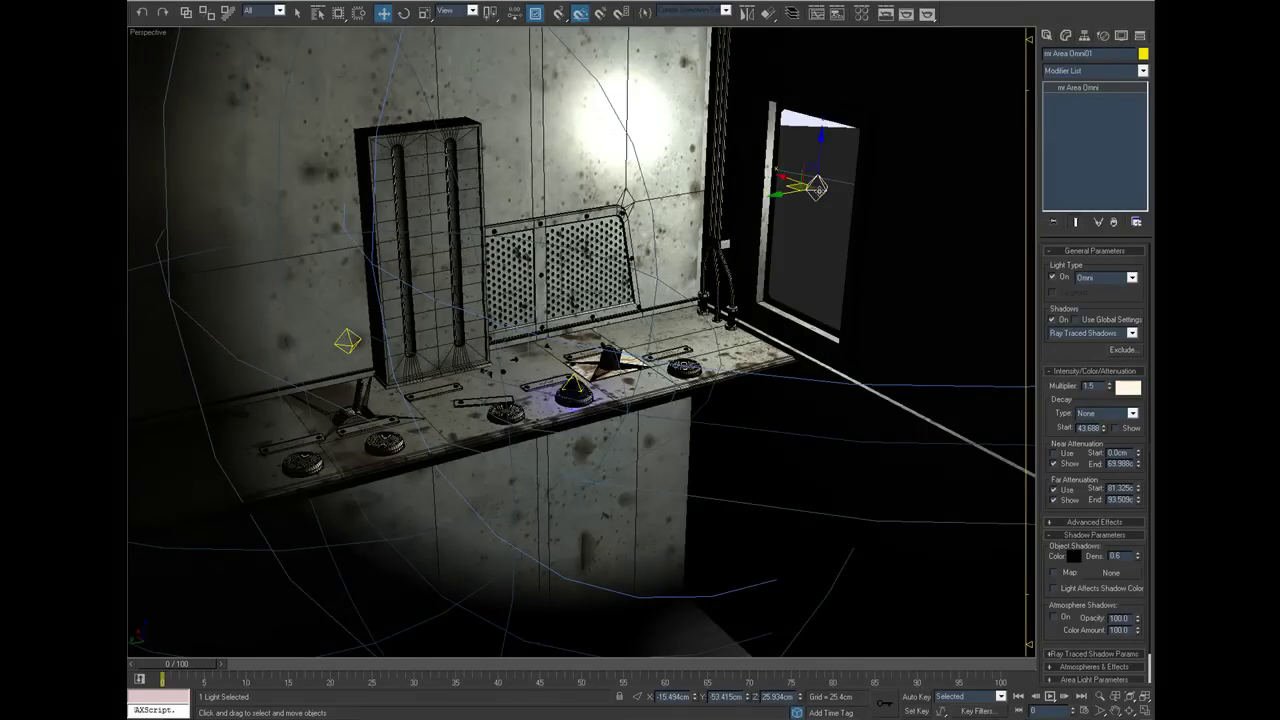
left_click(1055, 278)
left_click(1057, 279)
left_click(1057, 279)
left_click(1057, 279)
Step: Select the blue omni light at the dome-shaped button and turn off the edged faces display
left_click(576, 372)
left_click(572, 376)
left_click(572, 376)
middle_click_drag(581, 407, 586, 402)
scroll(585, 402, "up", 5)
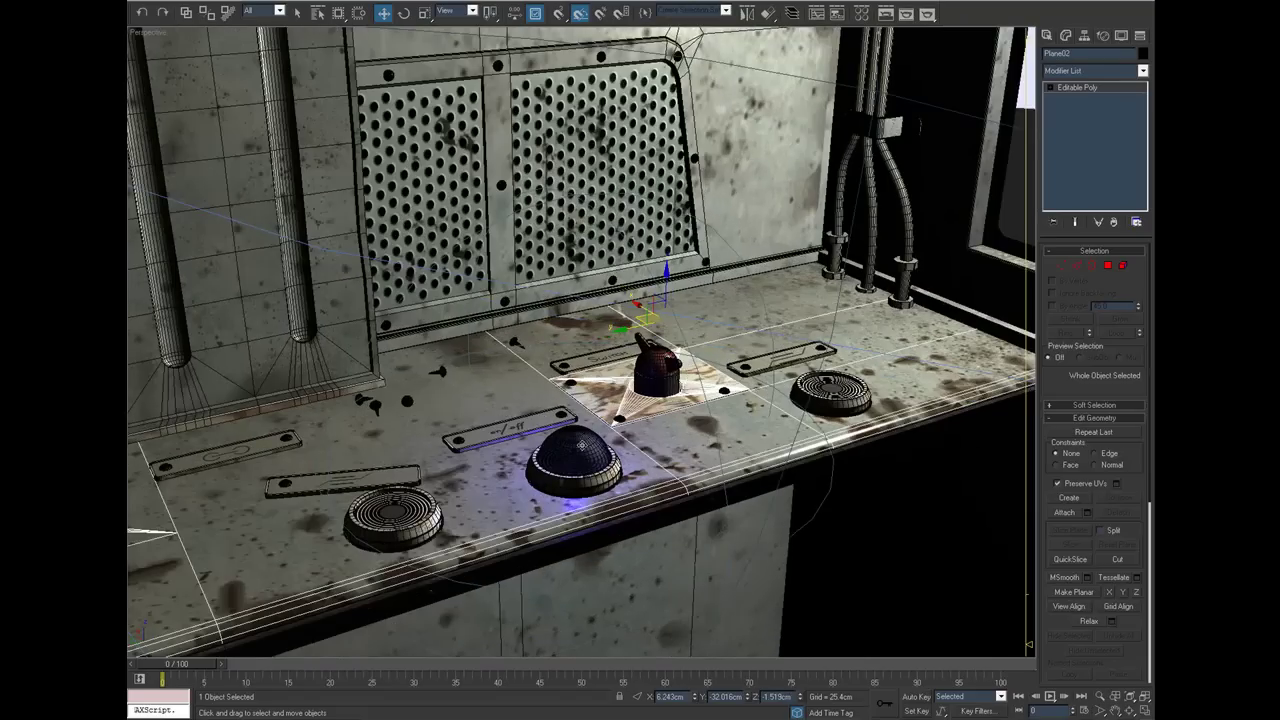
left_click(582, 450)
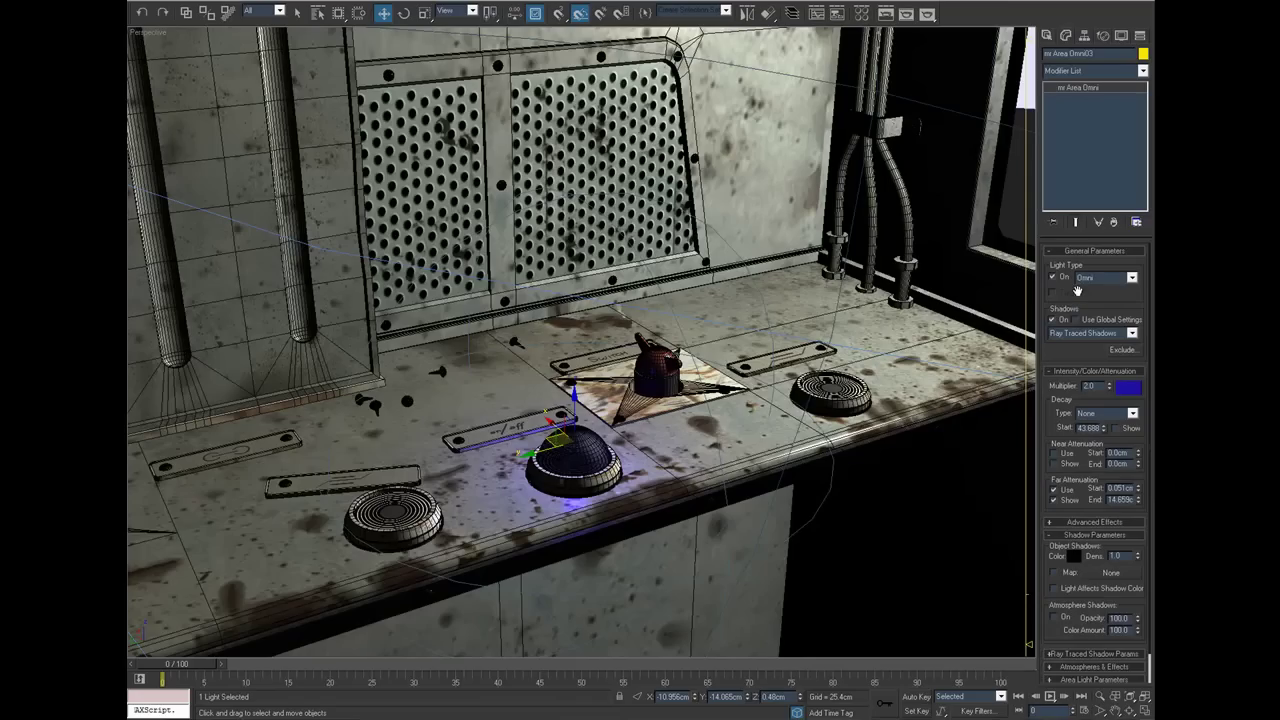
key("F4")
Step: Toggle the blue button light off and on to compare its effect and review its parameters
left_click(1061, 279)
left_click(1061, 279)
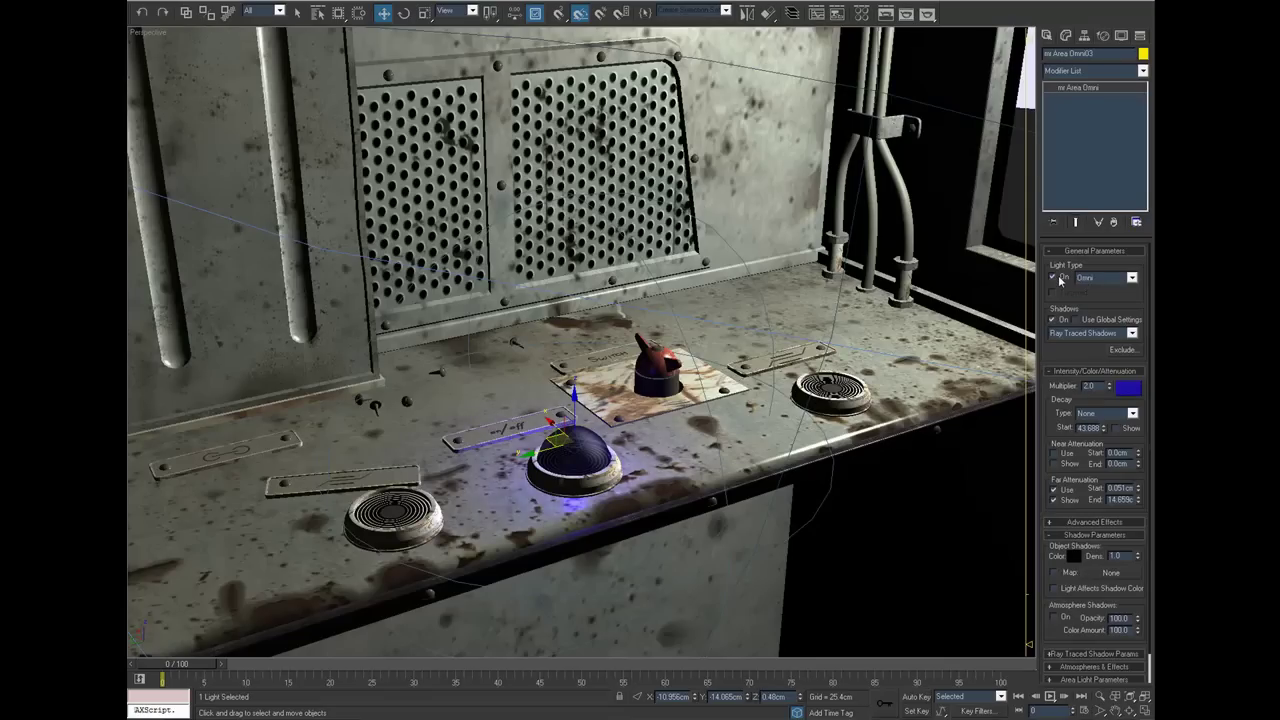
left_click(1061, 279)
left_click(1061, 279)
left_click_drag(1100, 297, 1098, 262)
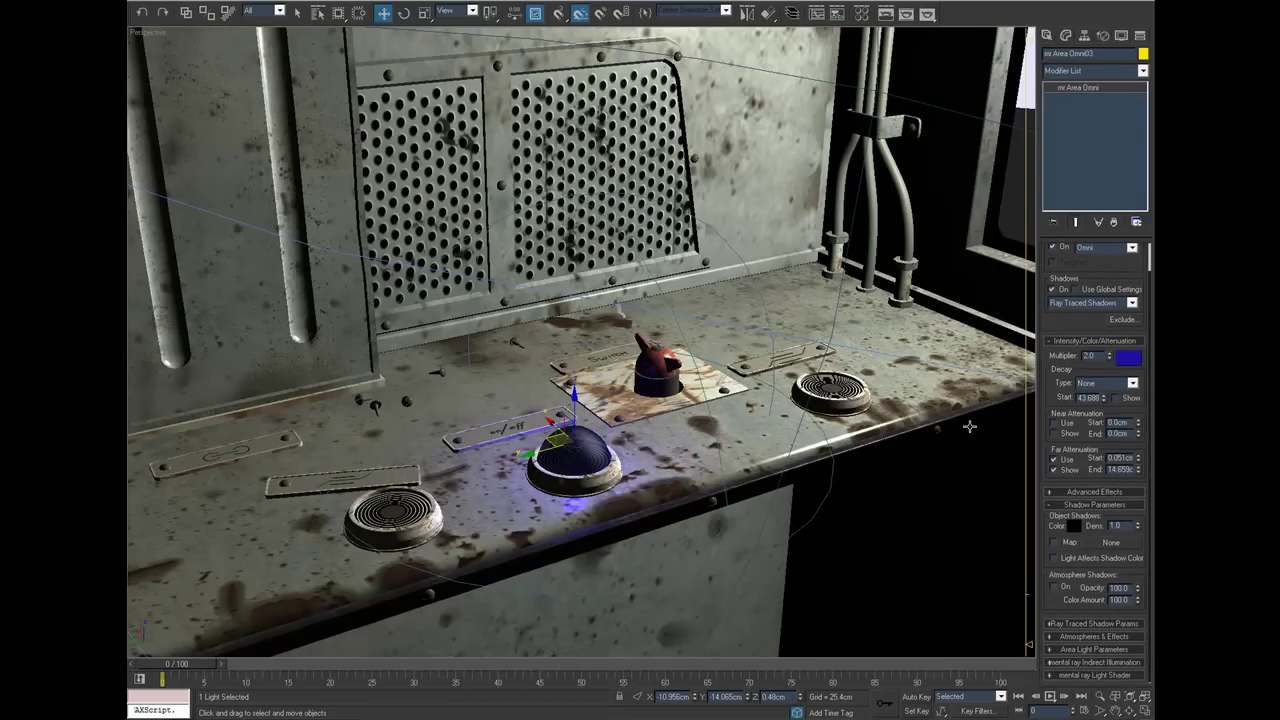
Step: Select the desk surface and open the Material Editor
middle_click_drag(662, 428, 699, 425, "alt")
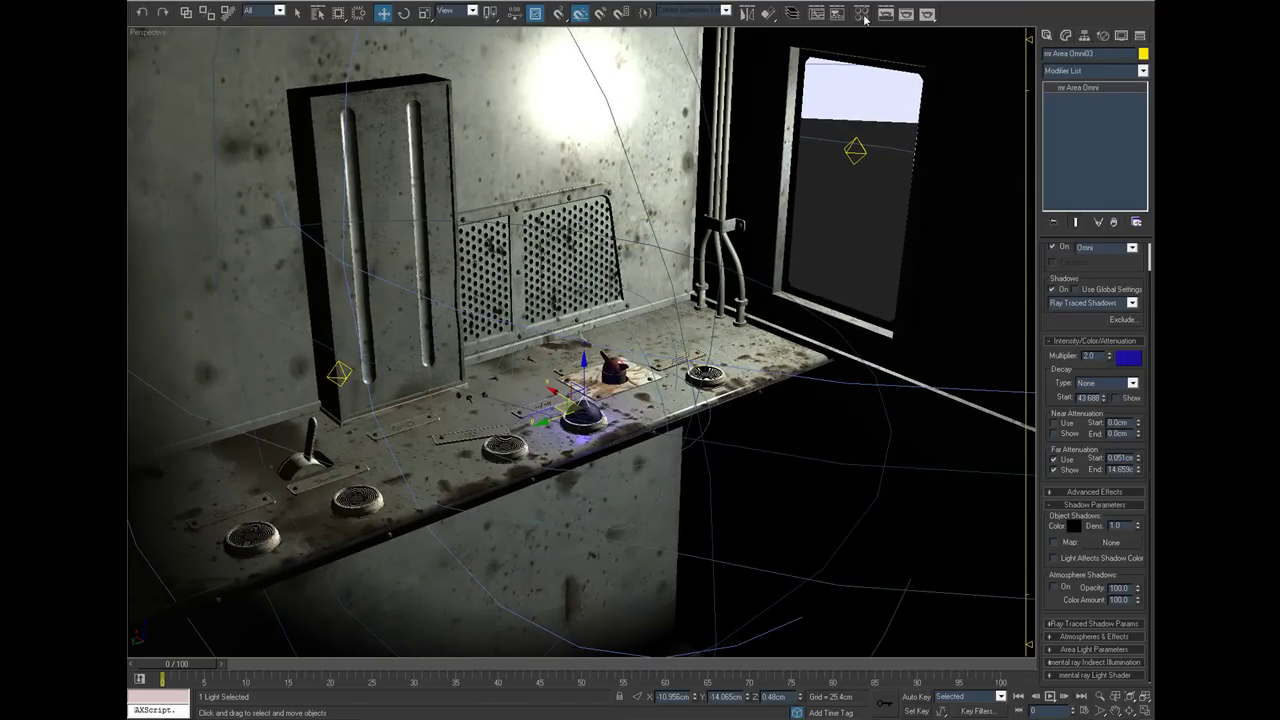
left_click(645, 330)
scroll(676, 340, "up", 5)
middle_click_drag(666, 340, 686, 393, "alt")
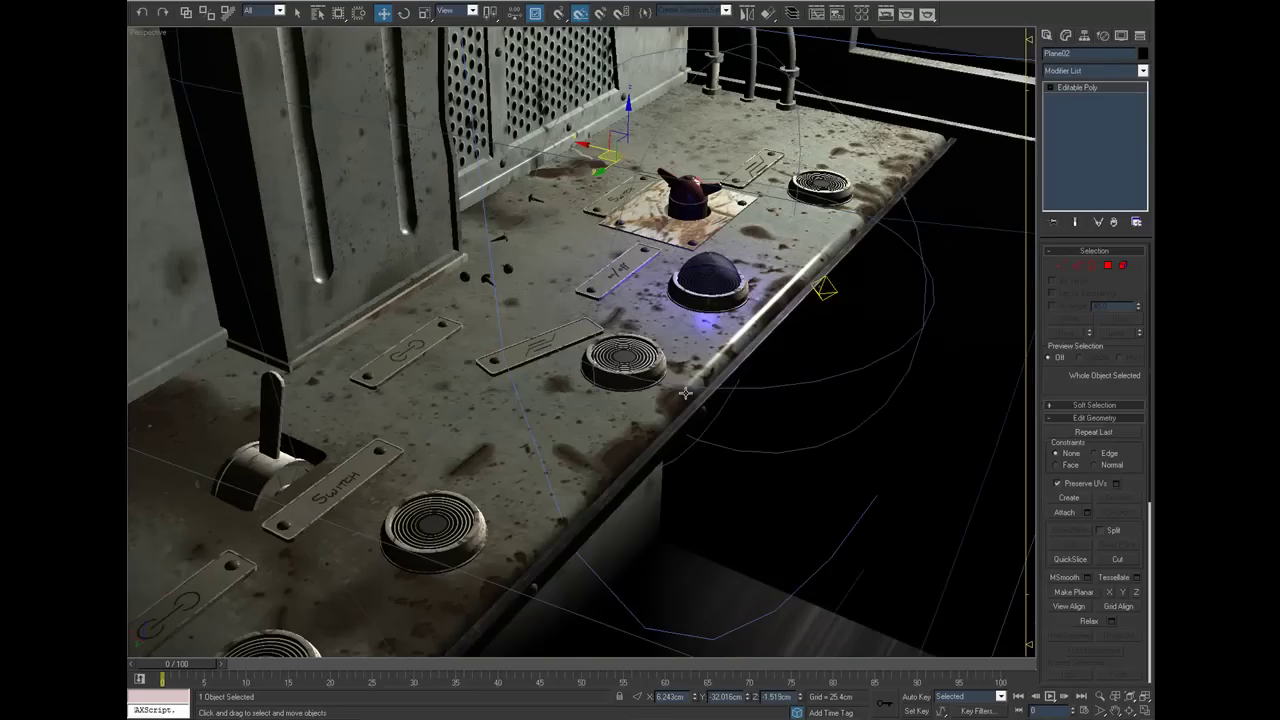
left_click(862, 13)
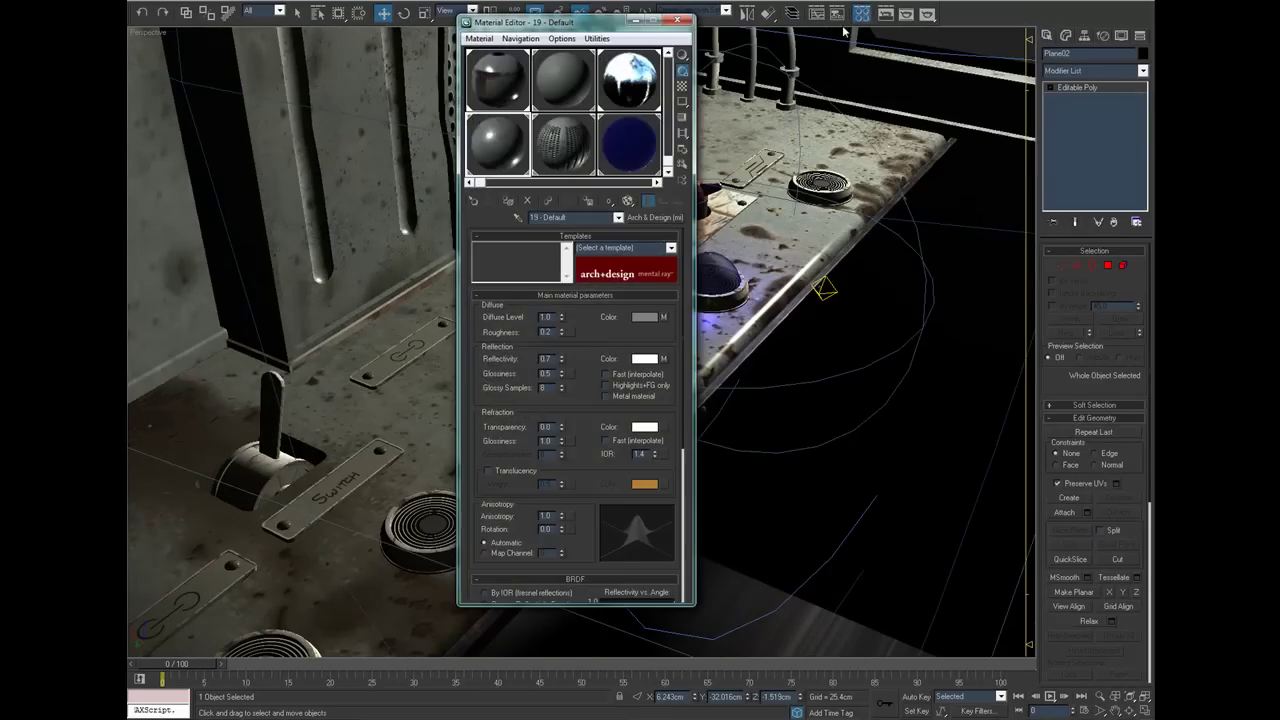
Step: Browse the material types available for the 19 - Default material, highlight Arch & Design (mi), and cancel without changing the type
left_click(515, 94)
left_click(516, 136)
mouse_move(614, 334)
left_mouse_down()
mouse_move(613, 287)
mouse_move(618, 332)
left_mouse_up()
left_click(659, 219)
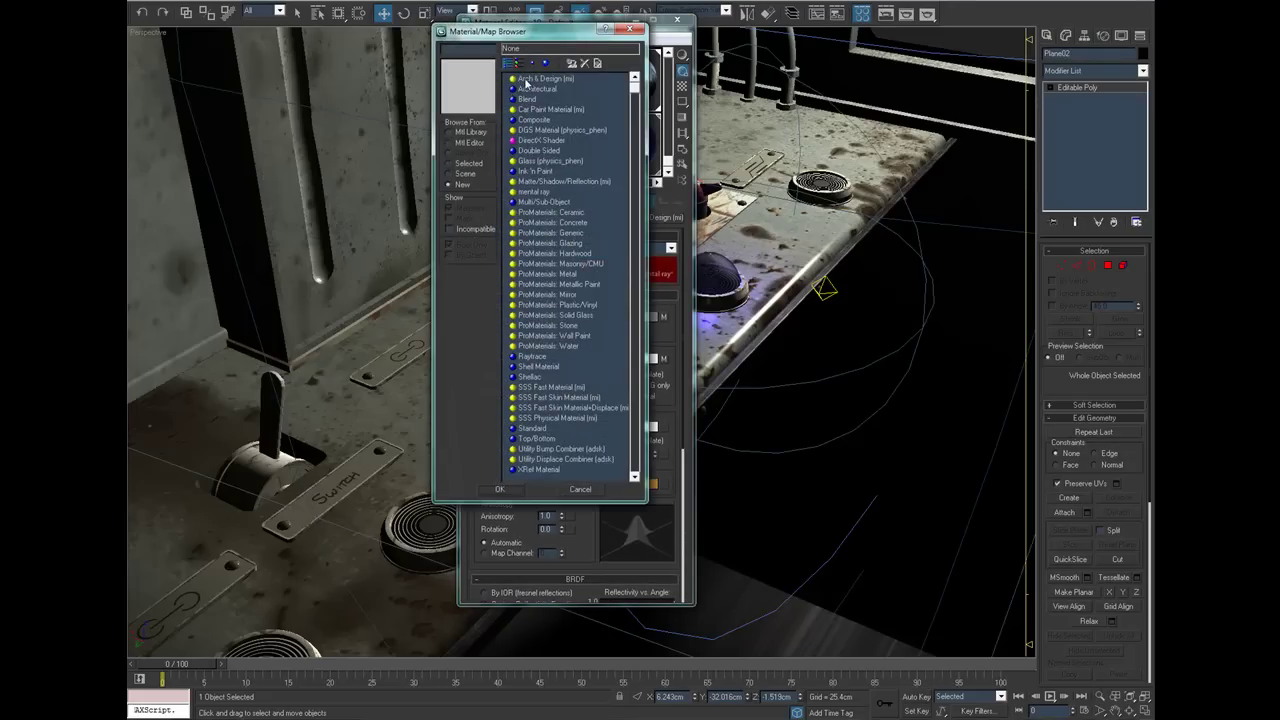
left_click(541, 80)
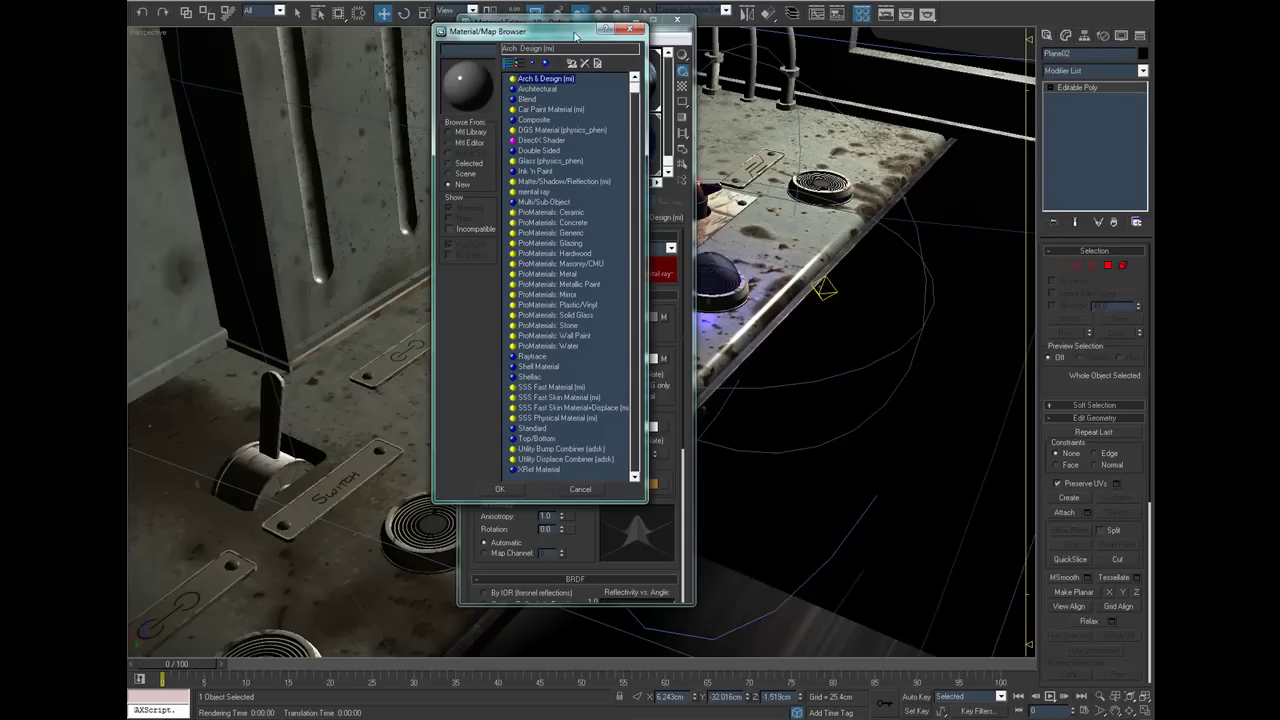
left_click_drag(575, 36, 477, 61)
left_click(893, 18)
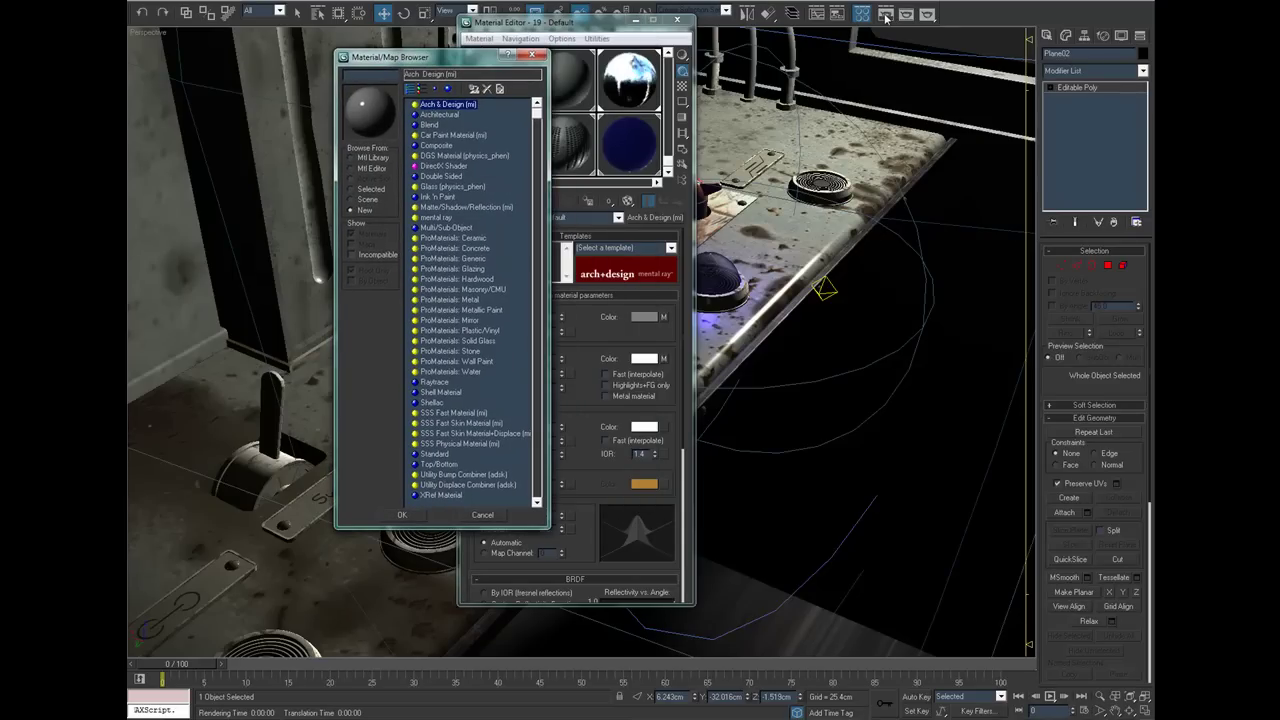
left_click(491, 515)
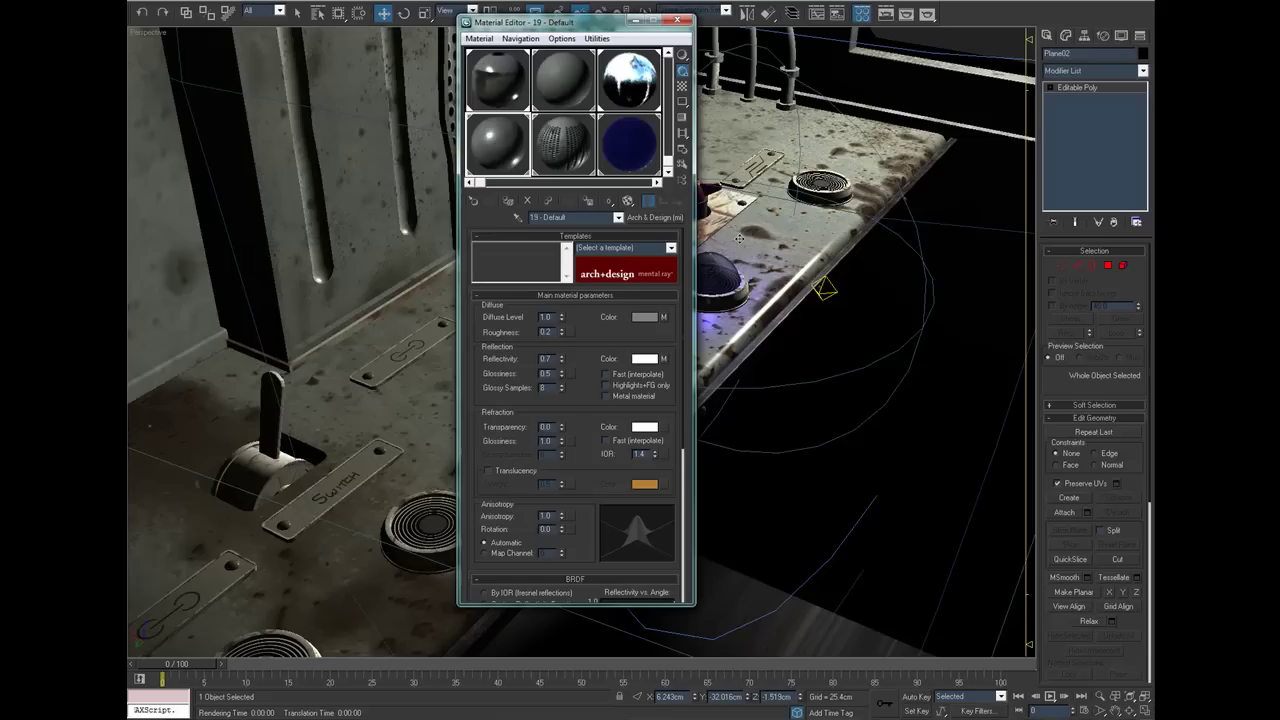
Step: Check the production renderer assignment in the render setup, view the alternative renderers, and close the setup without changing it
left_click(887, 16)
left_click(519, 28)
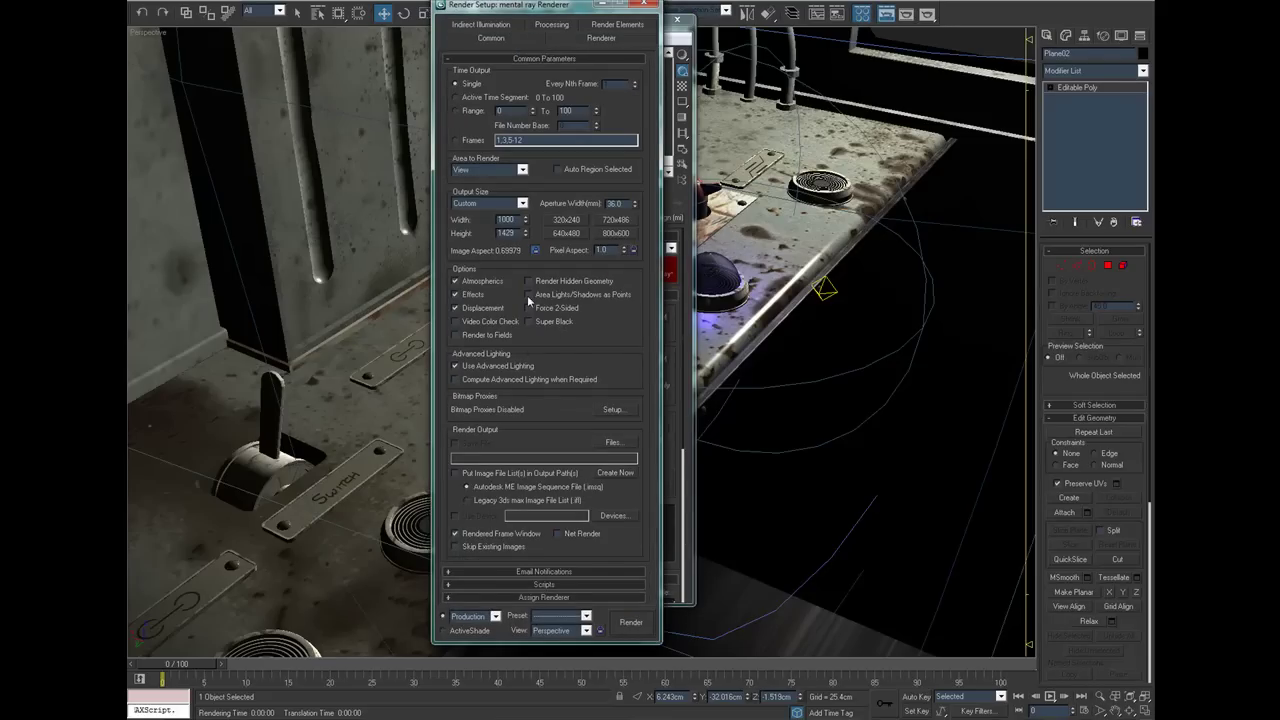
left_click(524, 597)
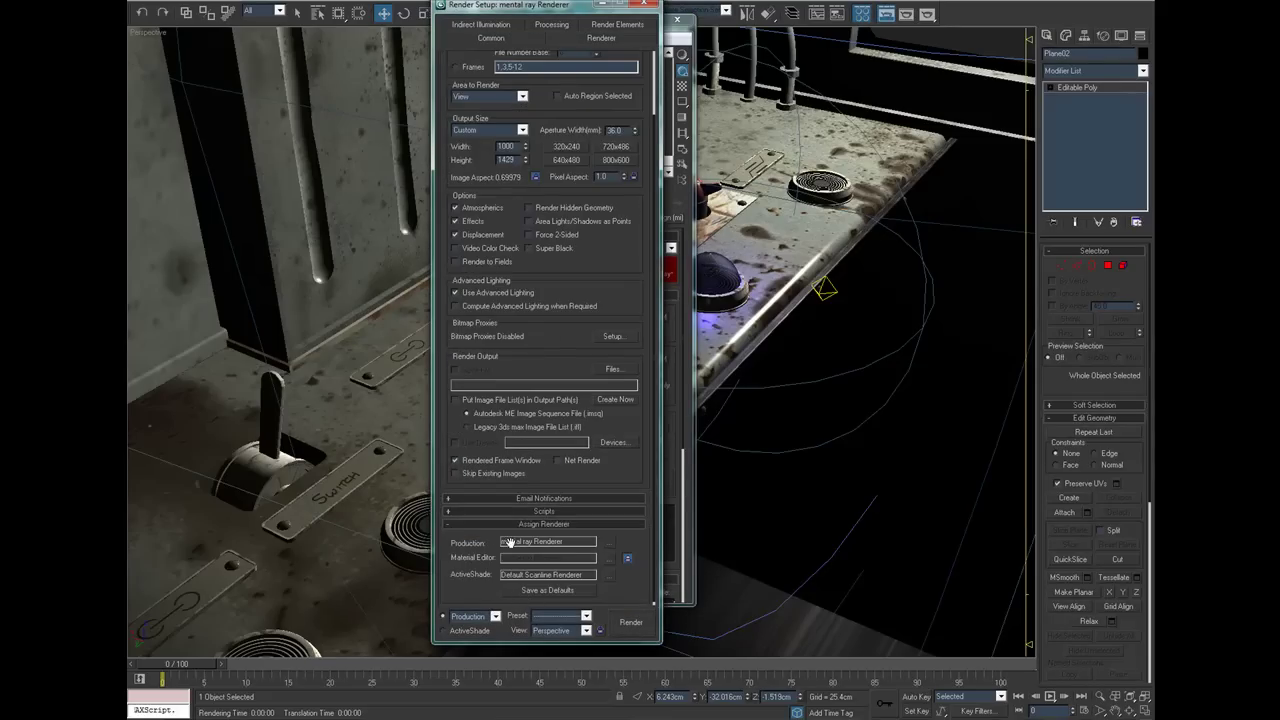
left_click(608, 540)
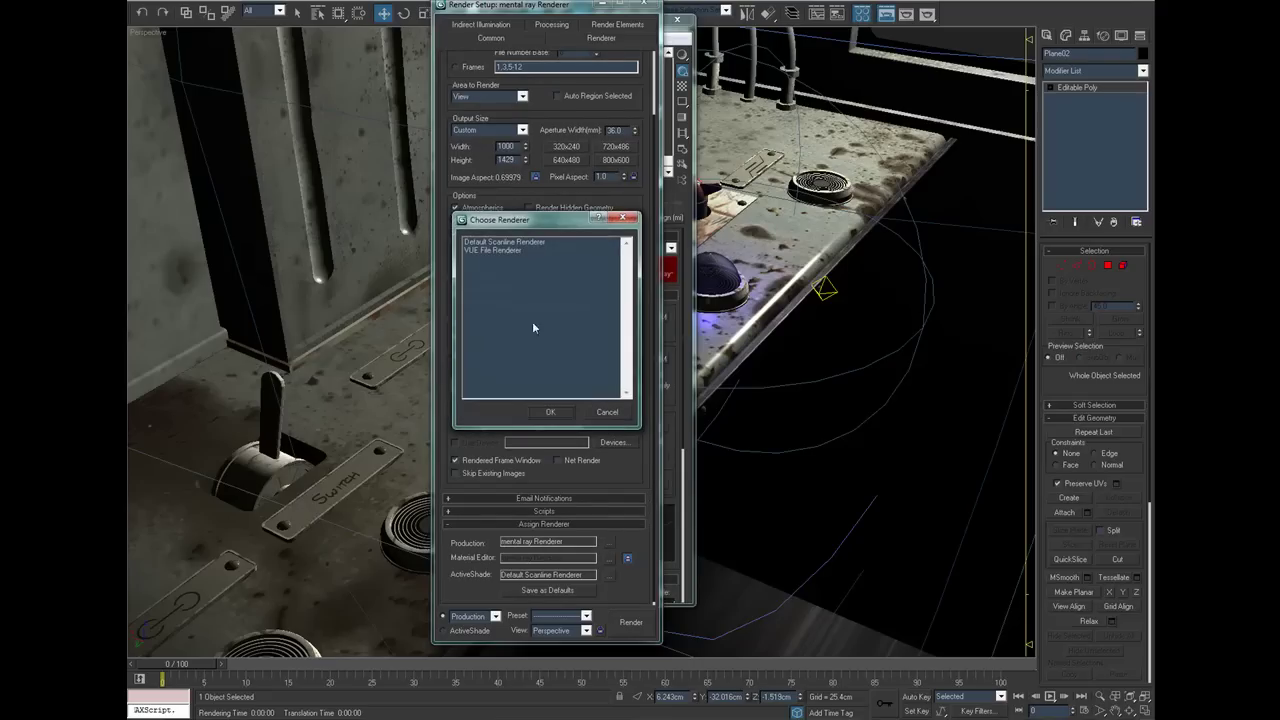
left_click(607, 412)
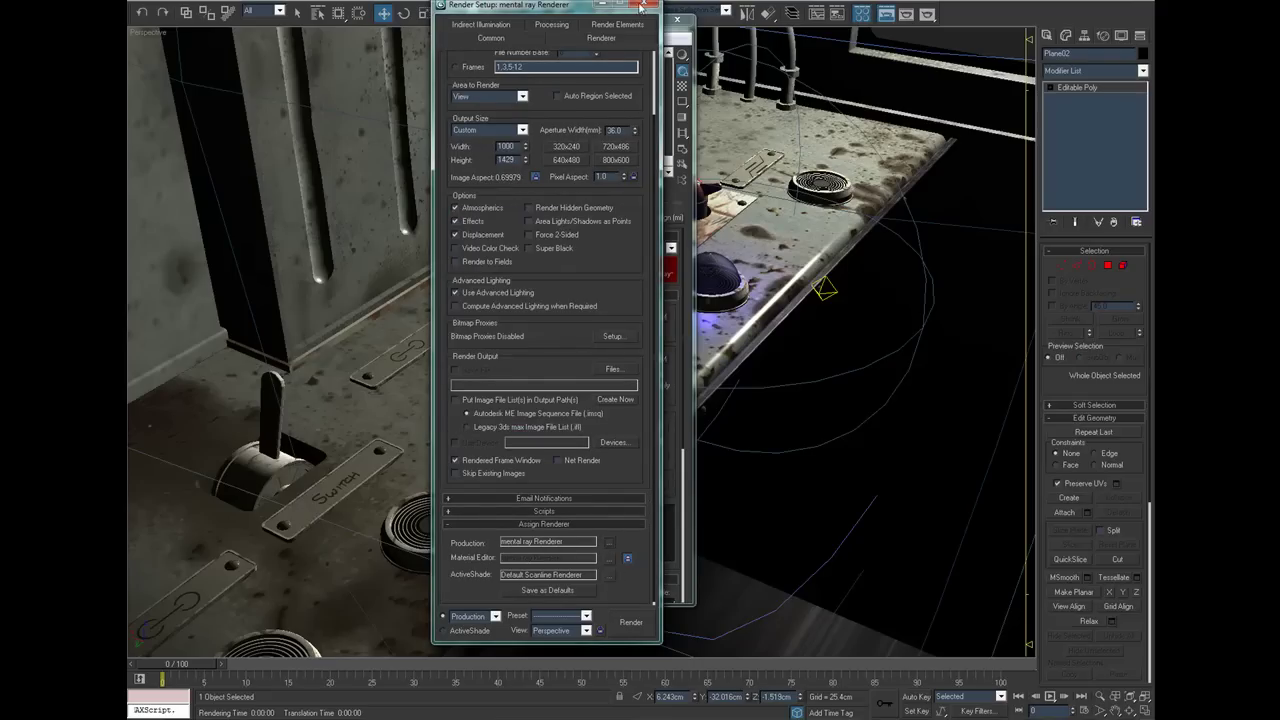
left_click(641, 7)
Step: Point out Arch & Design (mi) in the material type list again and cancel the browser
left_click(655, 217)
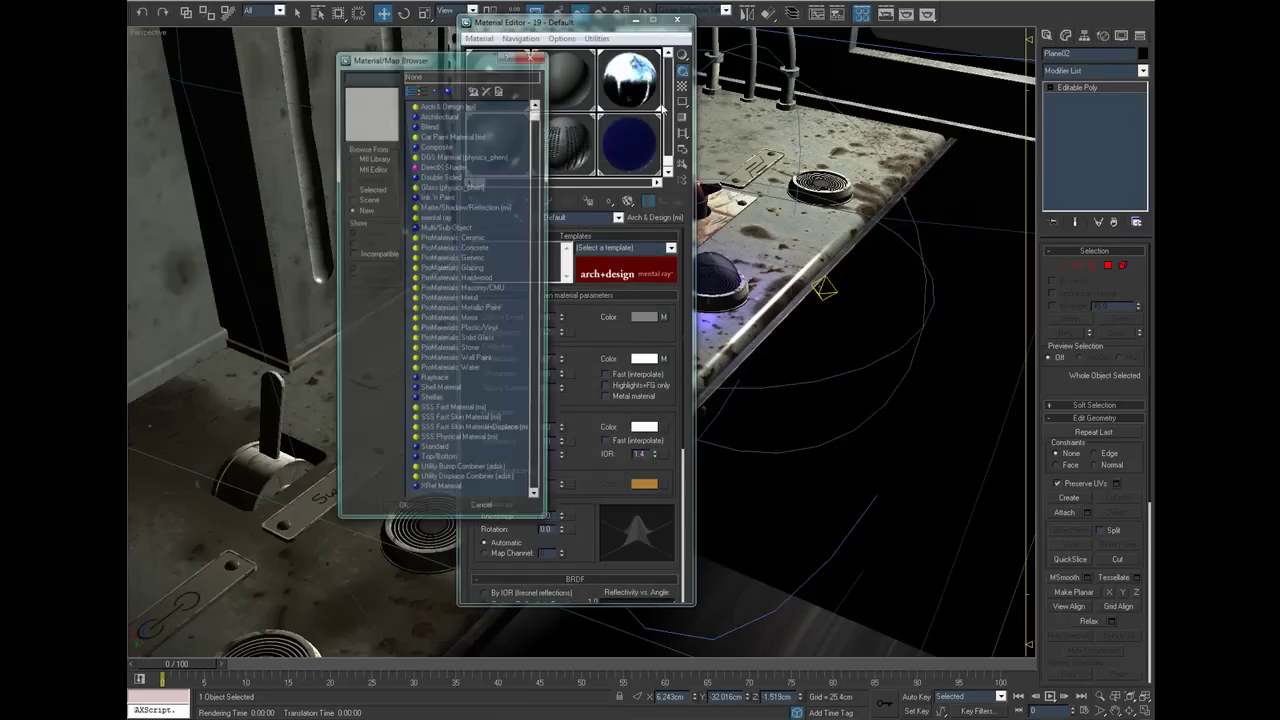
left_click(448, 104)
left_click(489, 517)
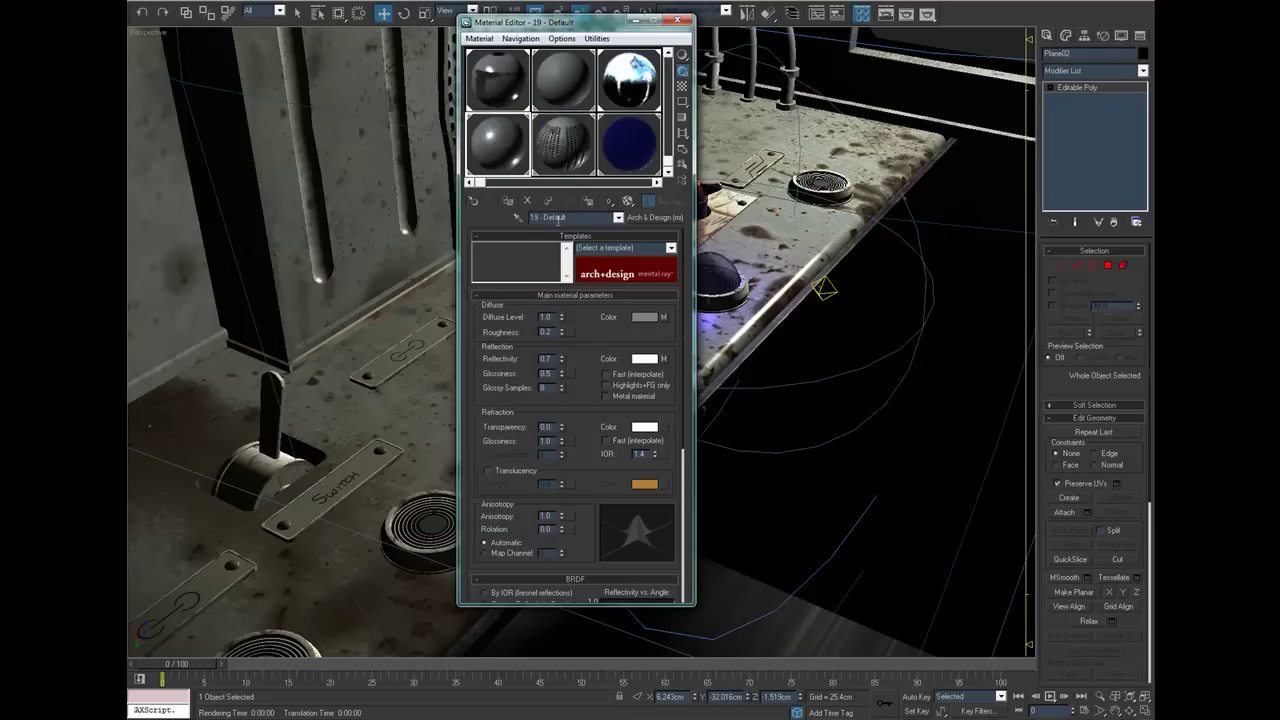
Step: View the diffuse color bitmap Small_Pannel_texture.tga of the 19 - Default material and return to the material's parameters
left_click(663, 318)
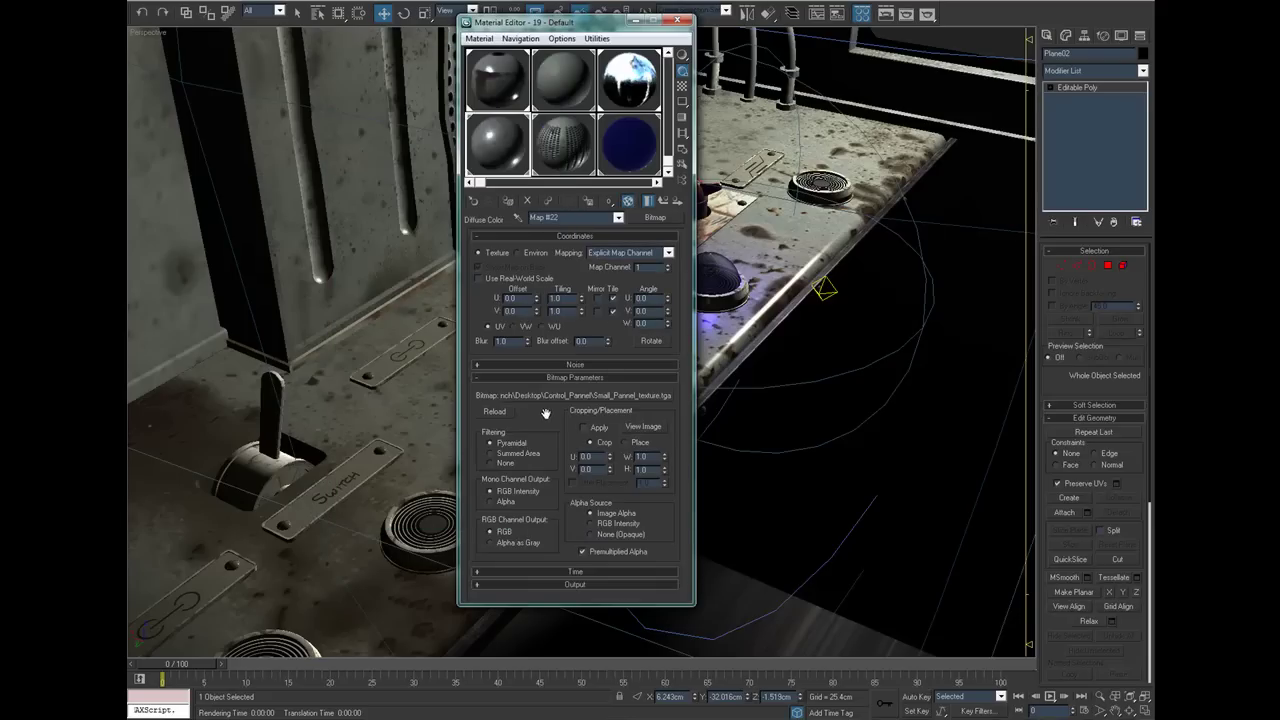
left_click(632, 428)
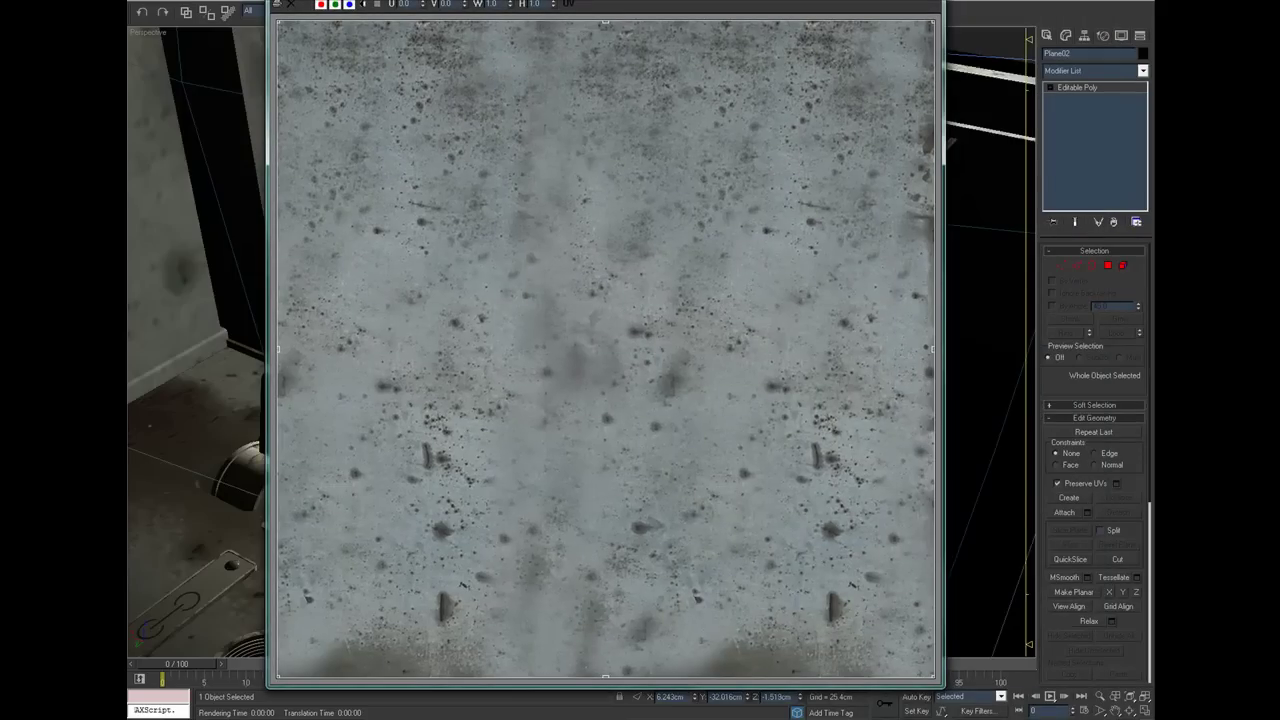
left_click(927, 1)
left_click(664, 200)
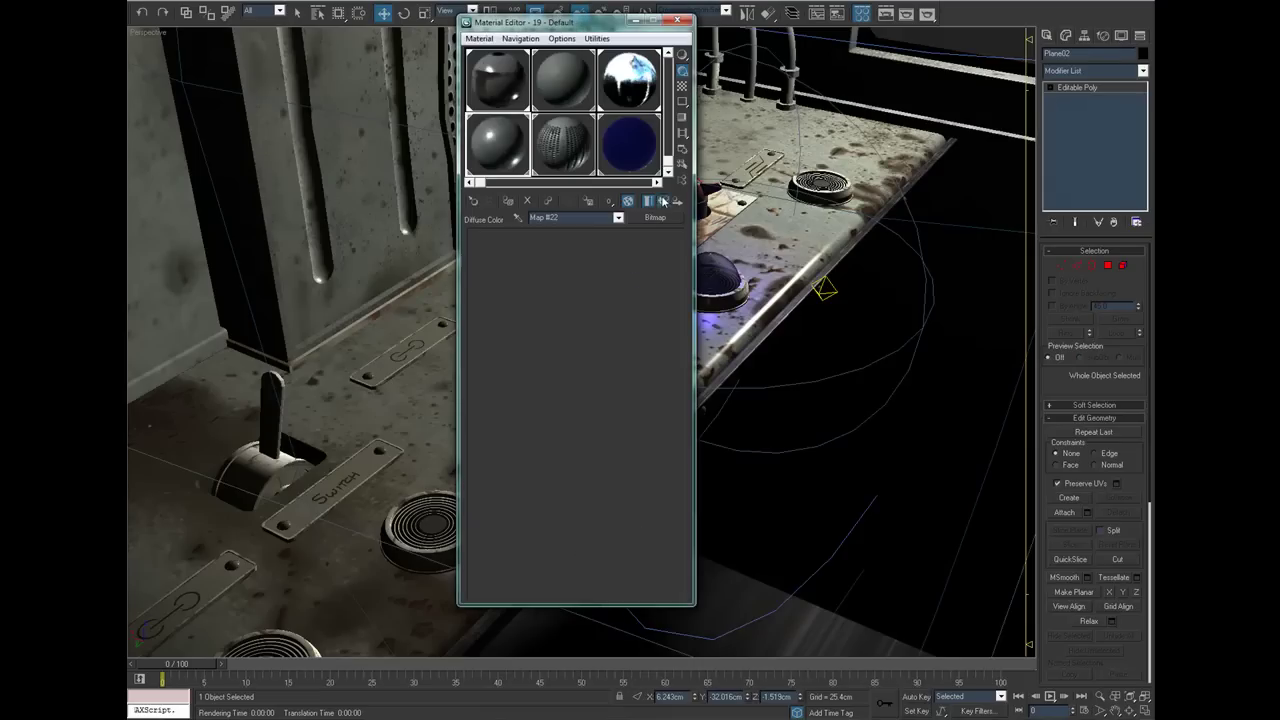
Step: View the bump bitmap Pannel_bump.tga of the 13 - Default material and return to the material's parameters
left_click(495, 80)
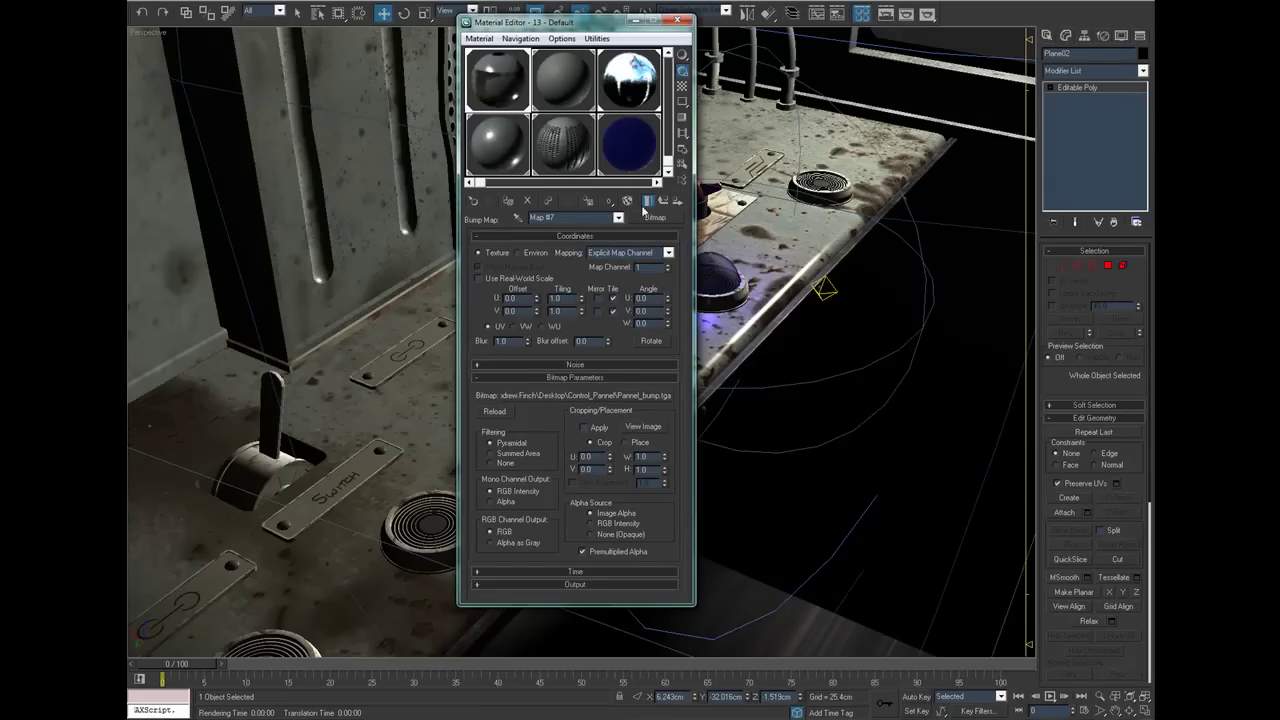
left_click(640, 427)
left_click_drag(897, 25, 547, 10)
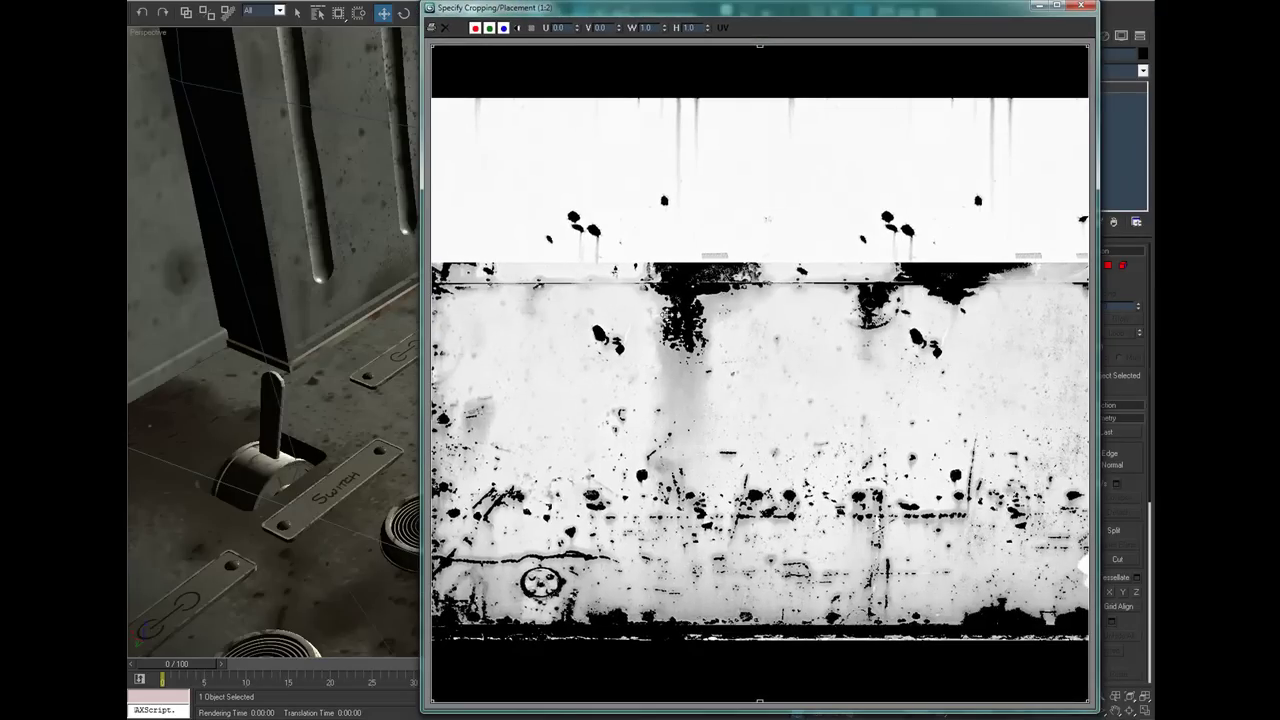
left_click(1081, 6)
left_click(663, 201)
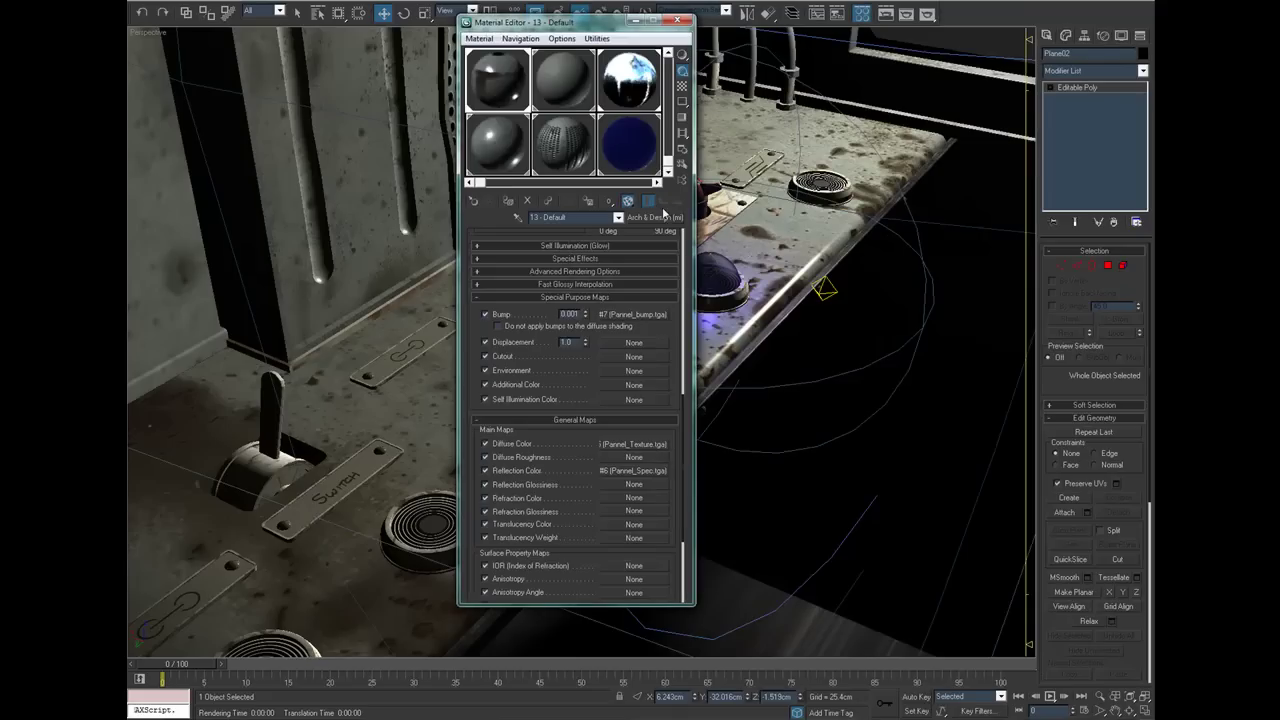
Step: View the diffuse color bitmap Pannel_Texture.tga of the 13 - Default material and return to the material's parameters
left_click_drag(654, 327, 653, 401)
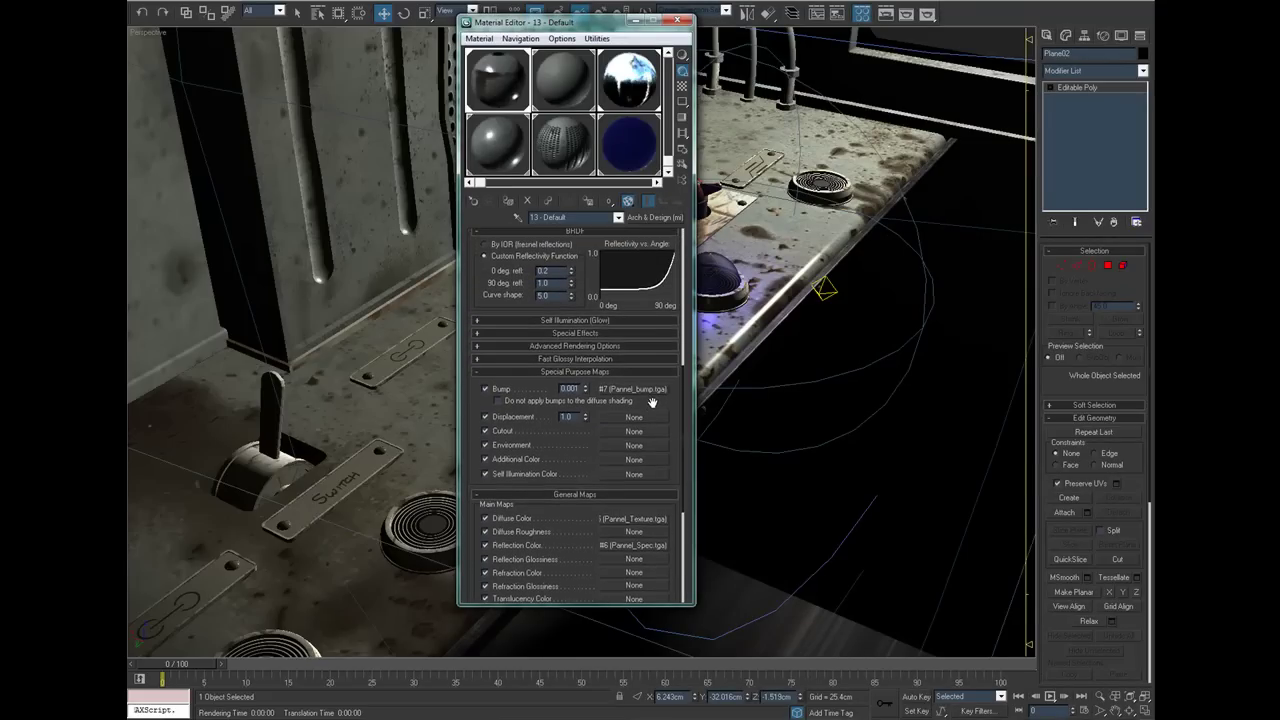
left_click_drag(577, 279, 571, 633)
left_click(662, 317)
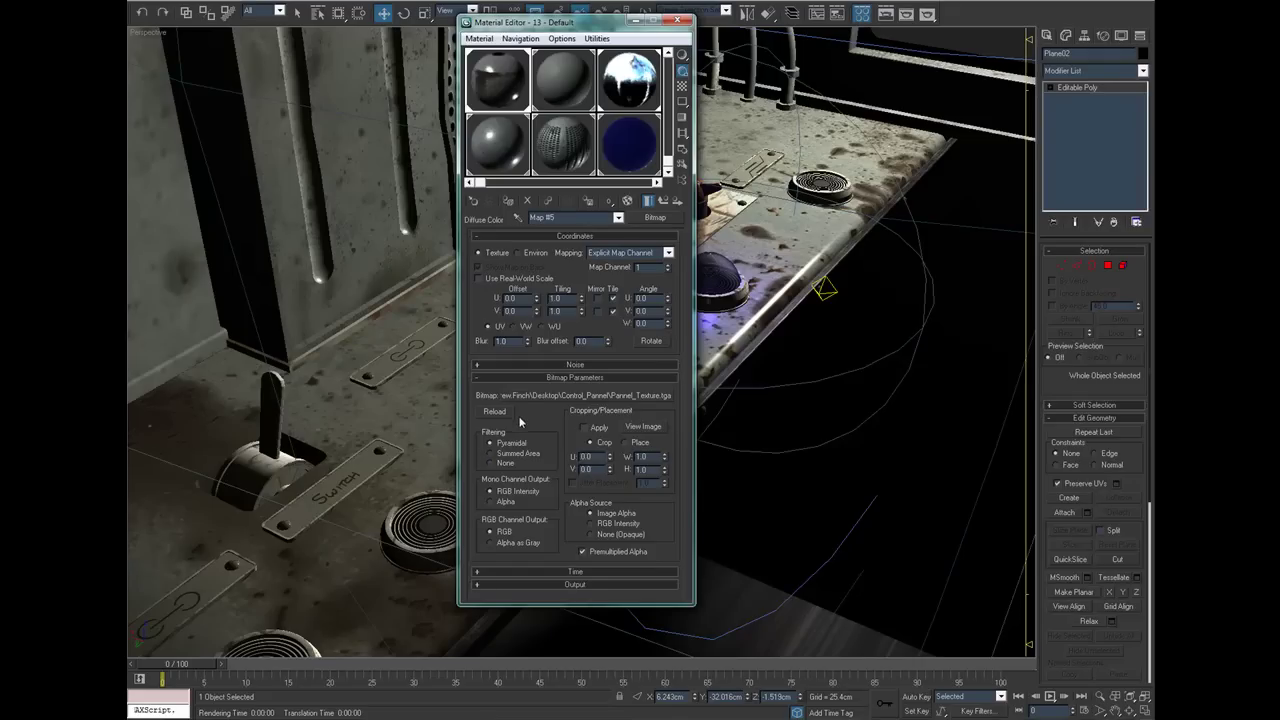
left_click(643, 430)
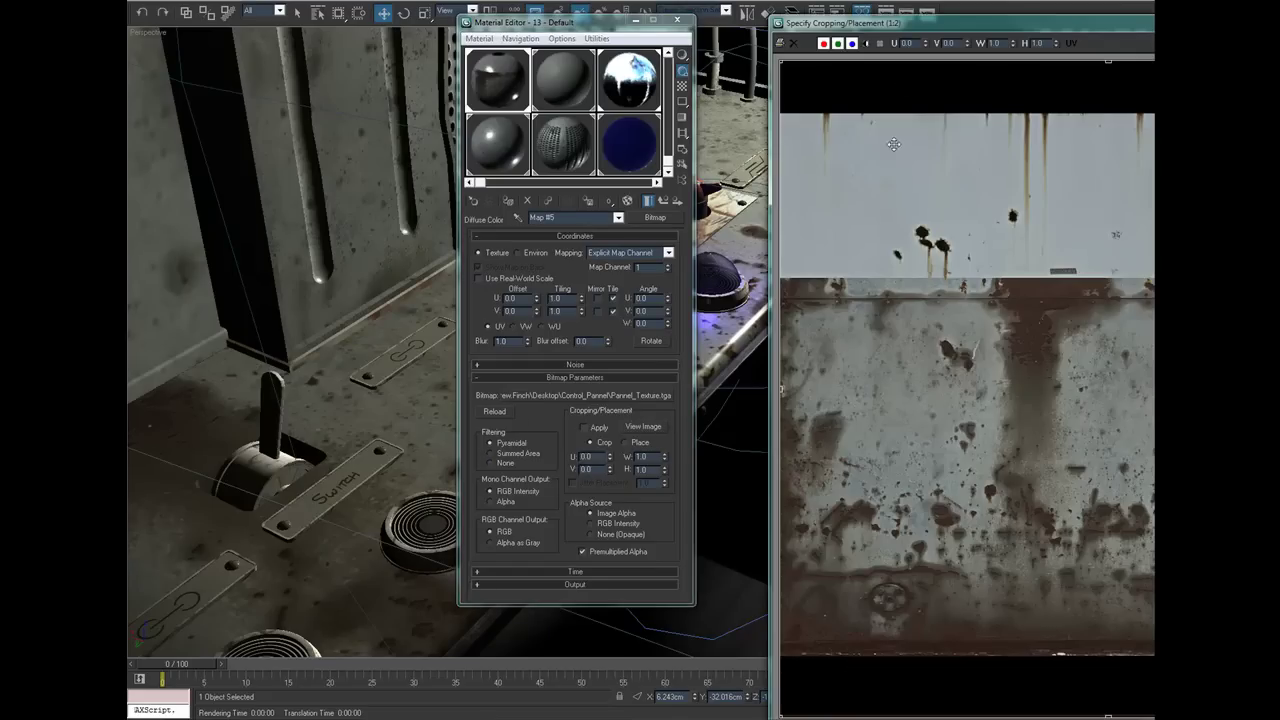
left_click_drag(882, 12, 534, 5)
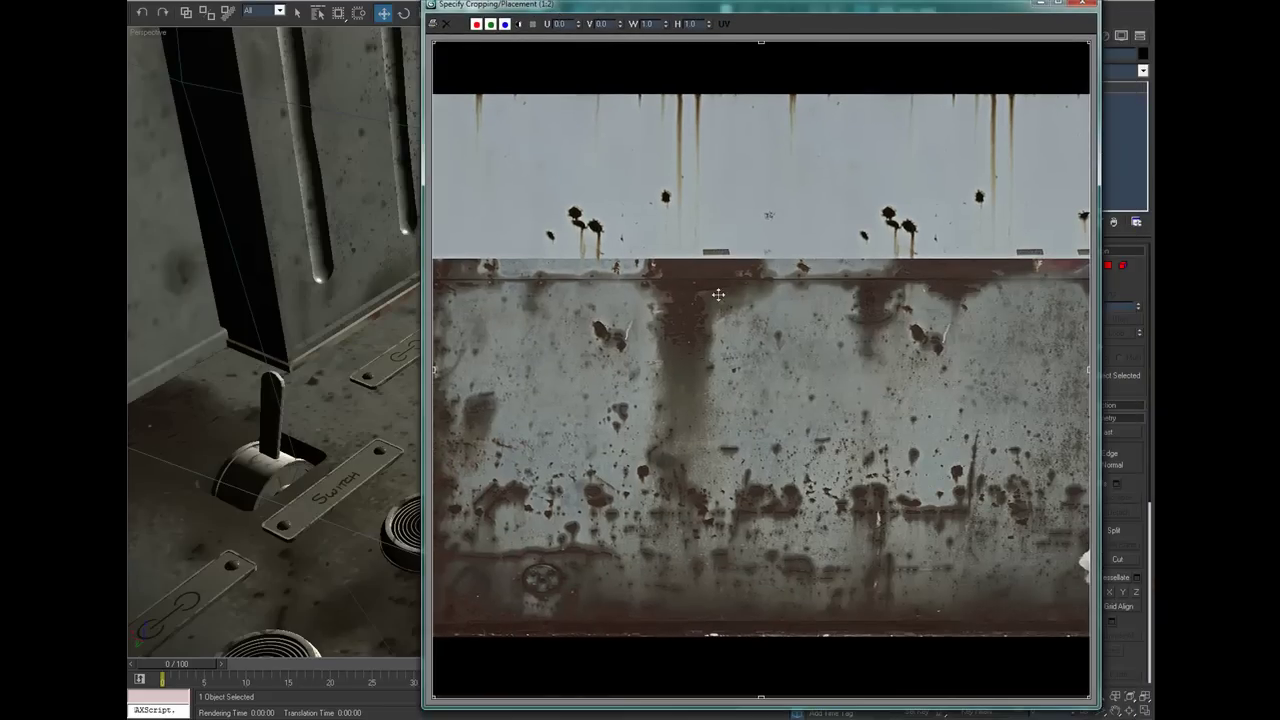
left_click(1083, 4)
left_click(662, 201)
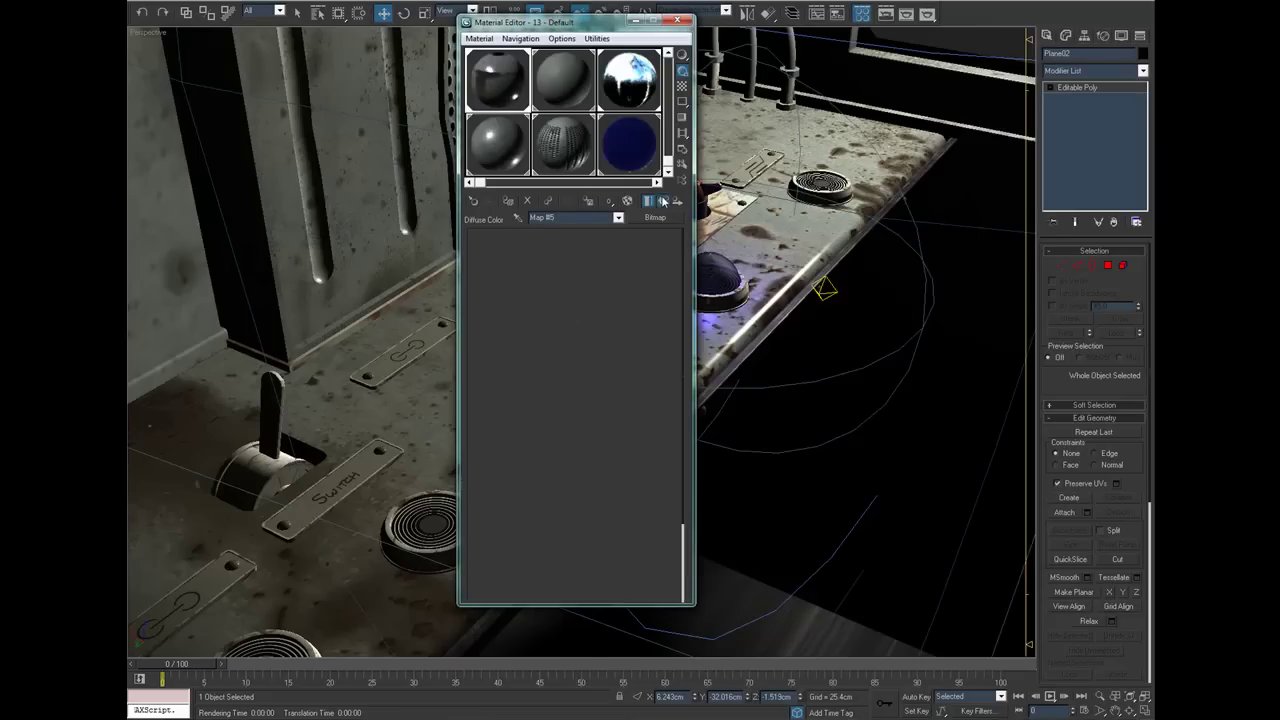
Step: Review the bump map settings of the 13 - Default material and go back to its parent level
scroll(652, 386, "down", 10)
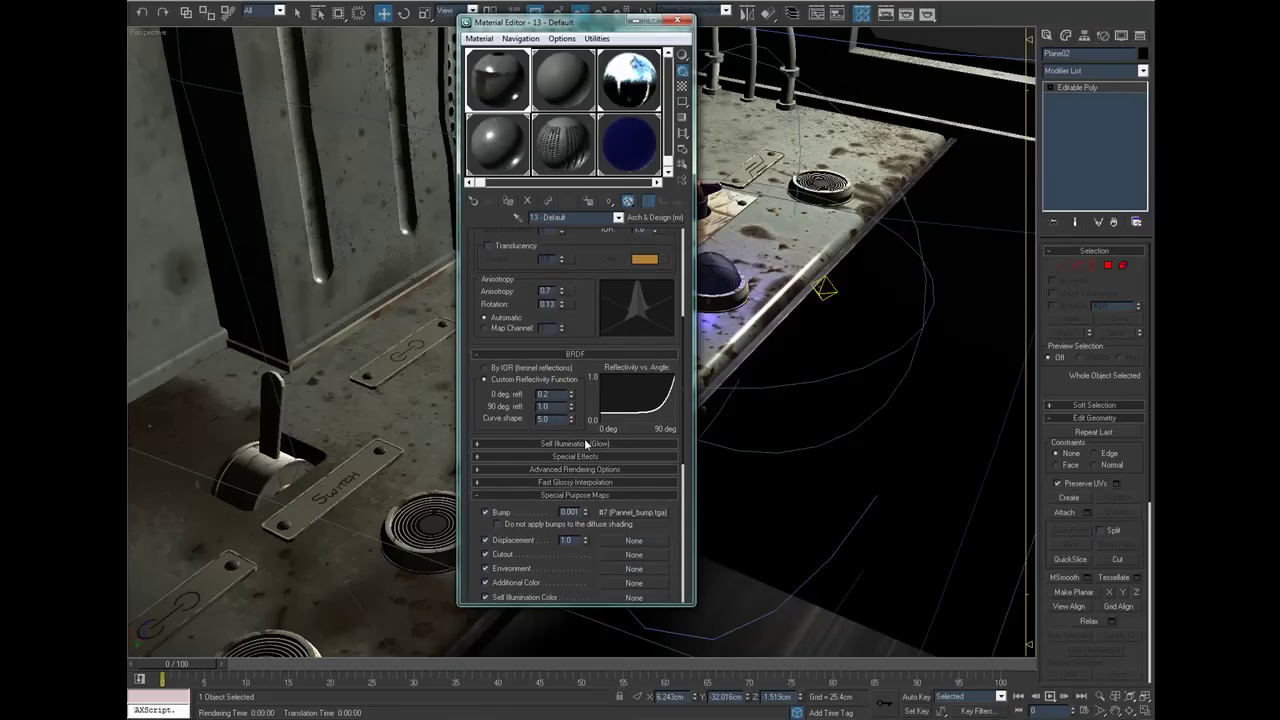
left_click(626, 512)
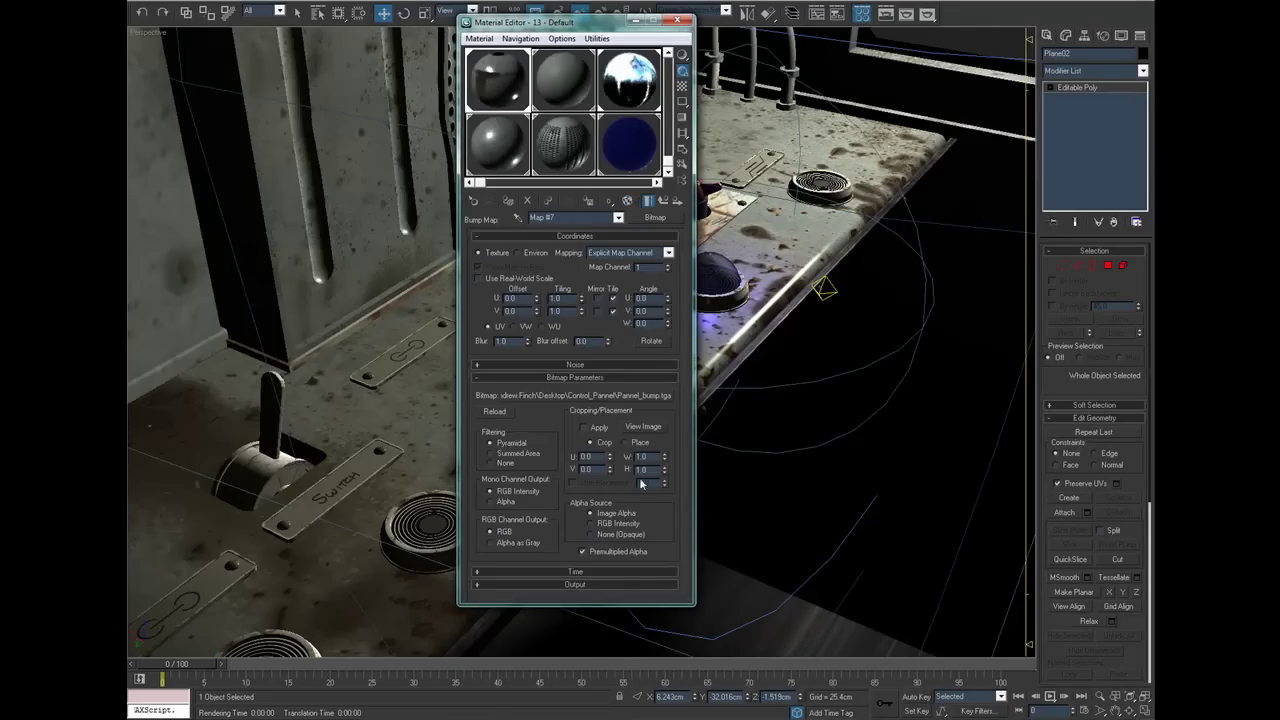
left_click(662, 201)
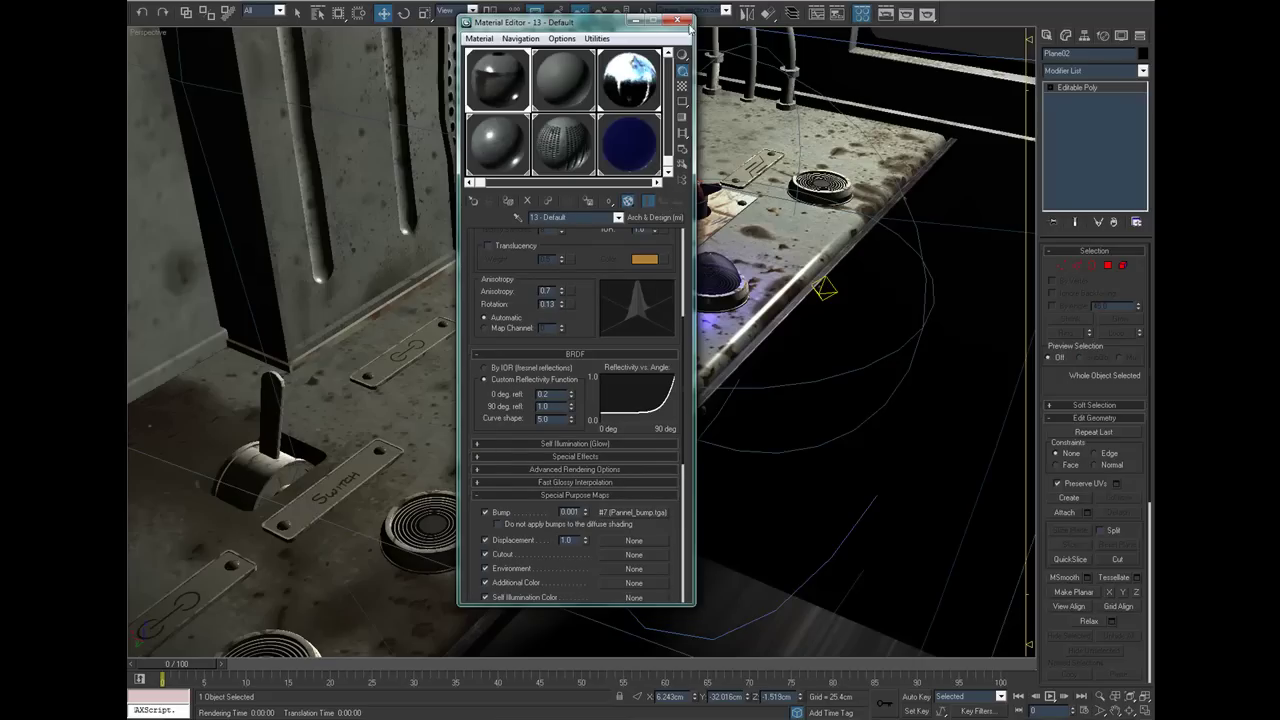
Step: View the reflection color bitmap Pannel_Spec.tga of the 13 - Default material, review its reflection settings, and close the Material Editor
left_click_drag(605, 253, 588, 480)
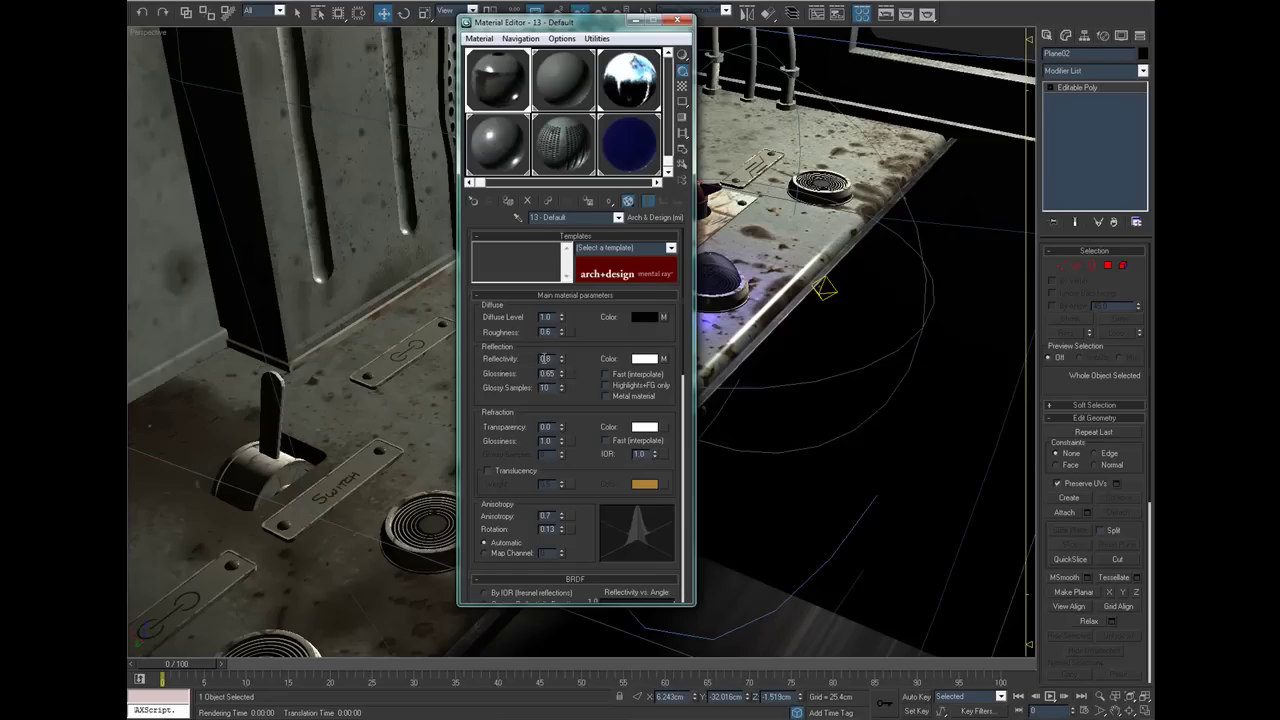
left_click(662, 359)
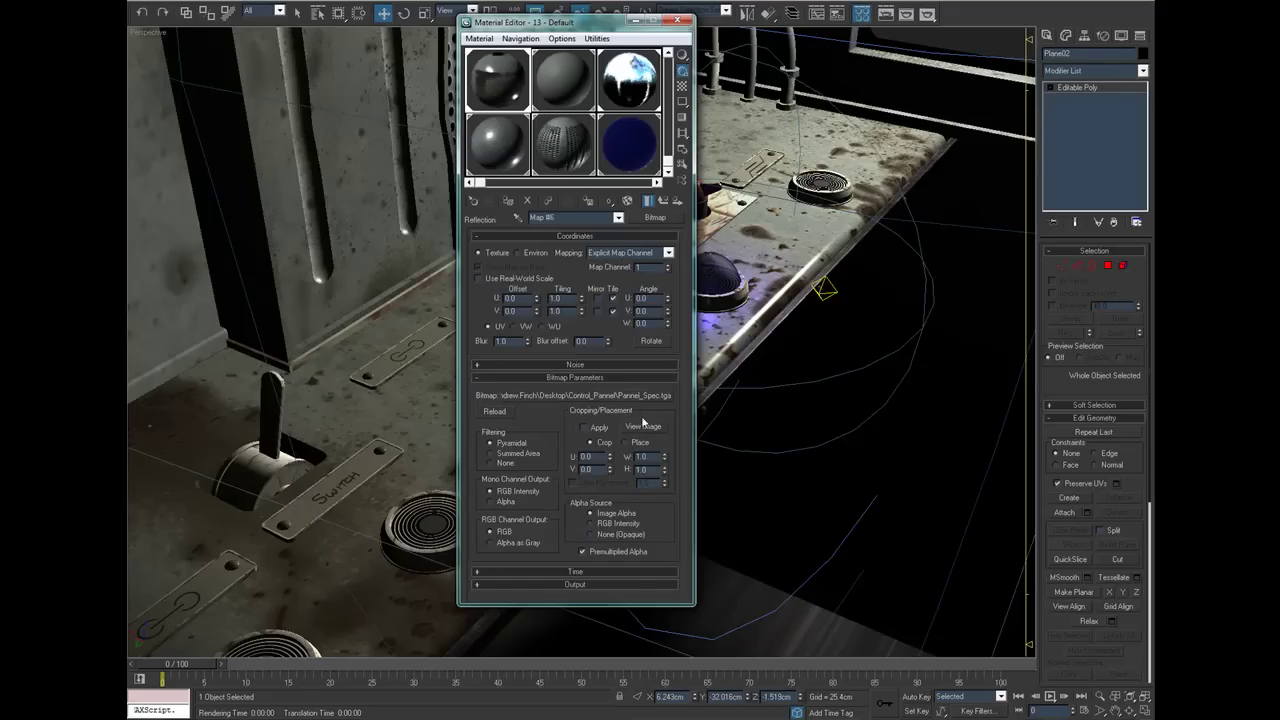
left_click(645, 430)
double_click(946, 17)
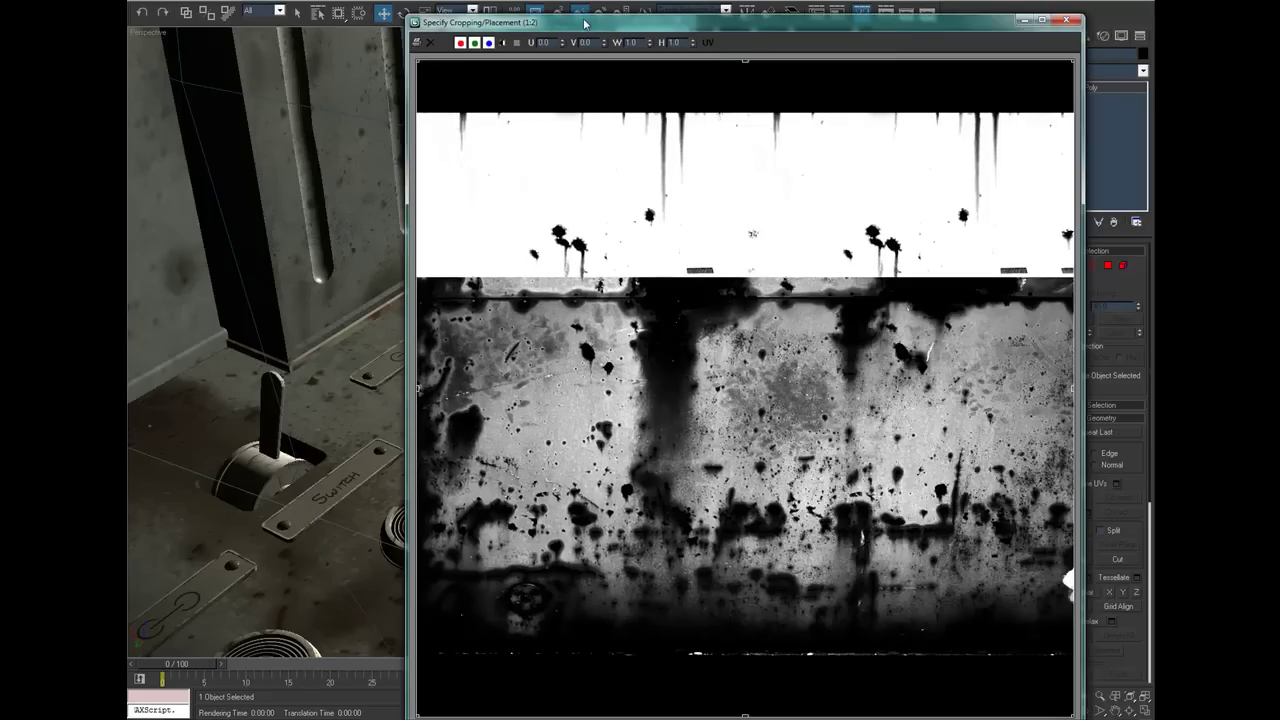
left_click(1067, 20)
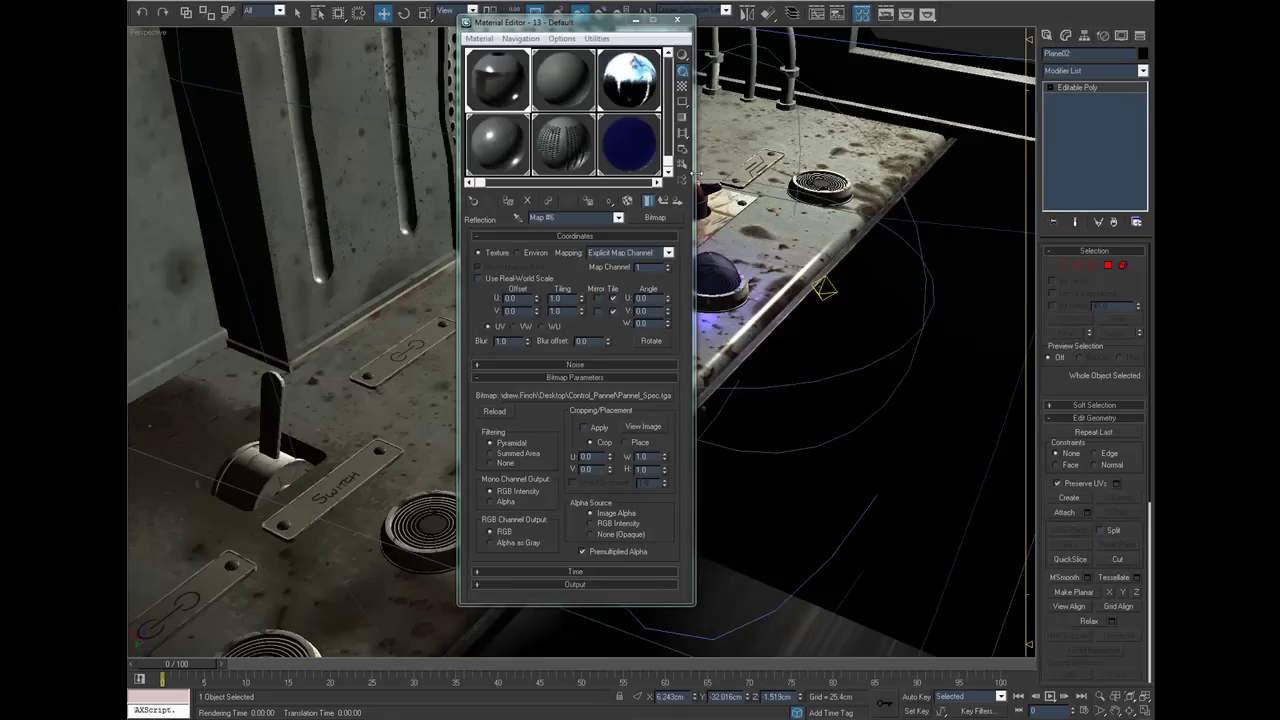
left_click(666, 202)
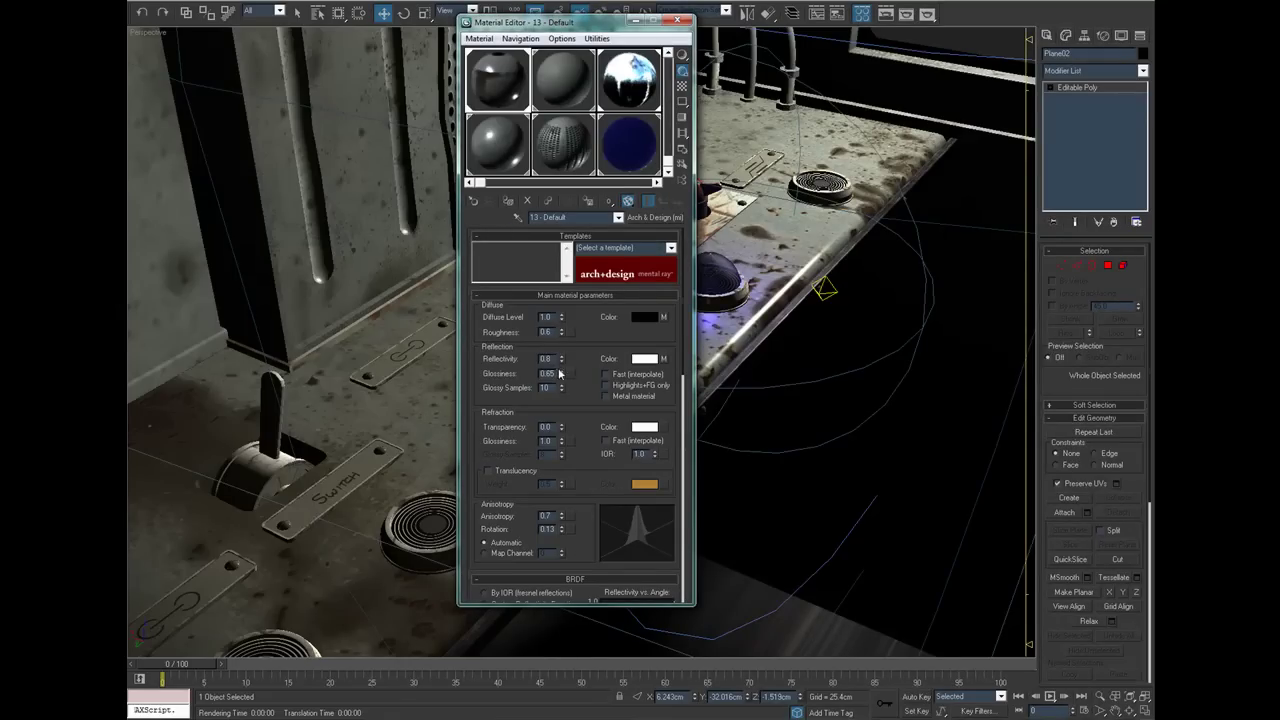
left_click(680, 21)
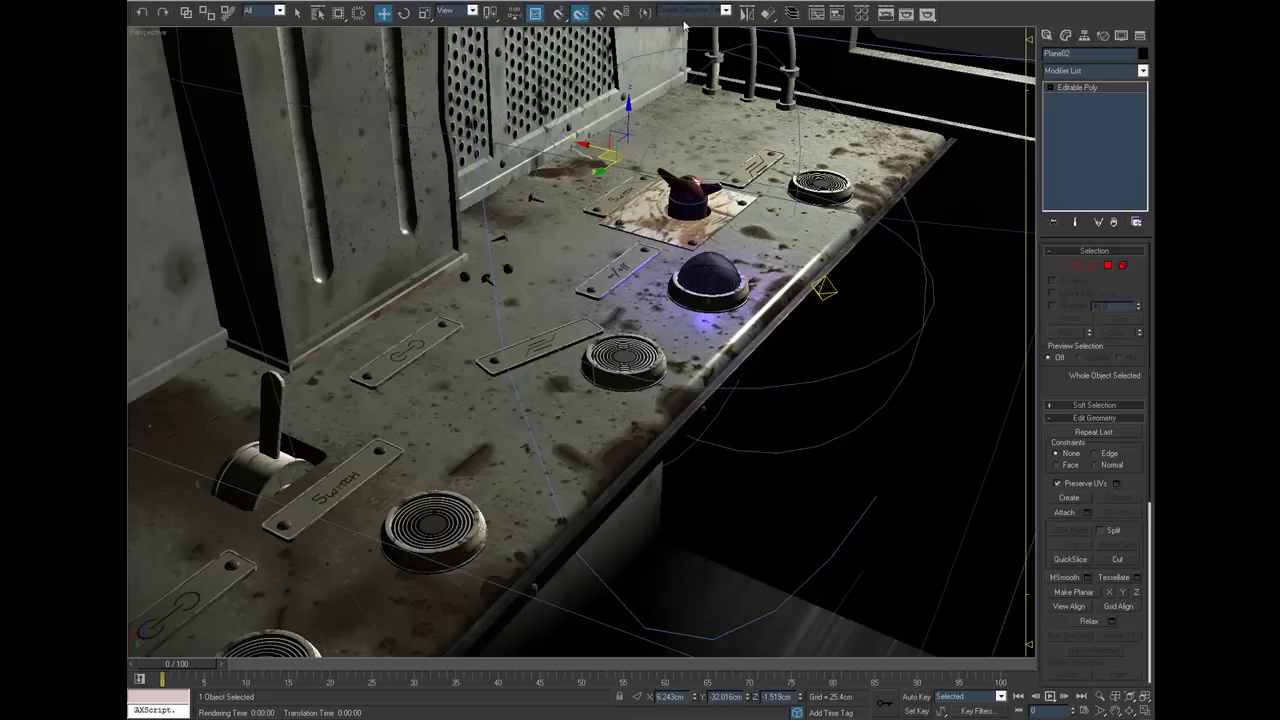
Step: Open the mental ray renderer's sampling quality settings in the render setup and choose Mitchell as the filter type
left_click(887, 14)
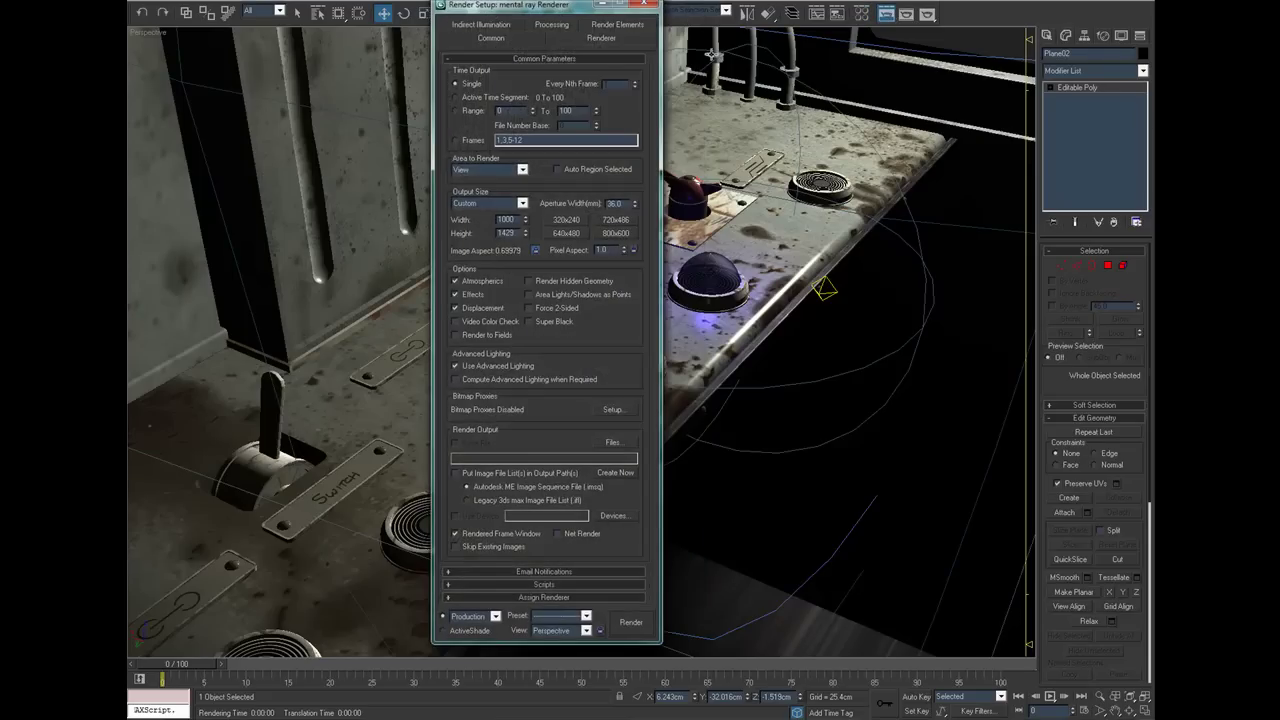
left_click_drag(571, 12, 457, 48)
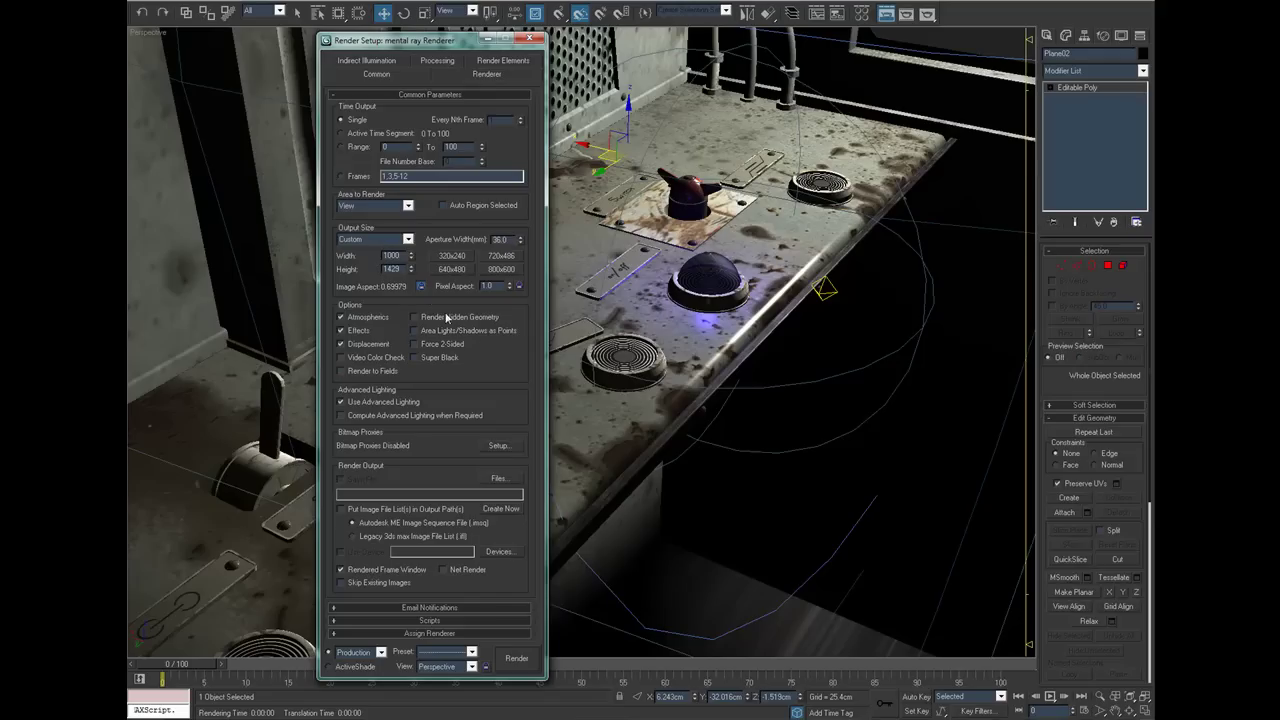
left_click(484, 74)
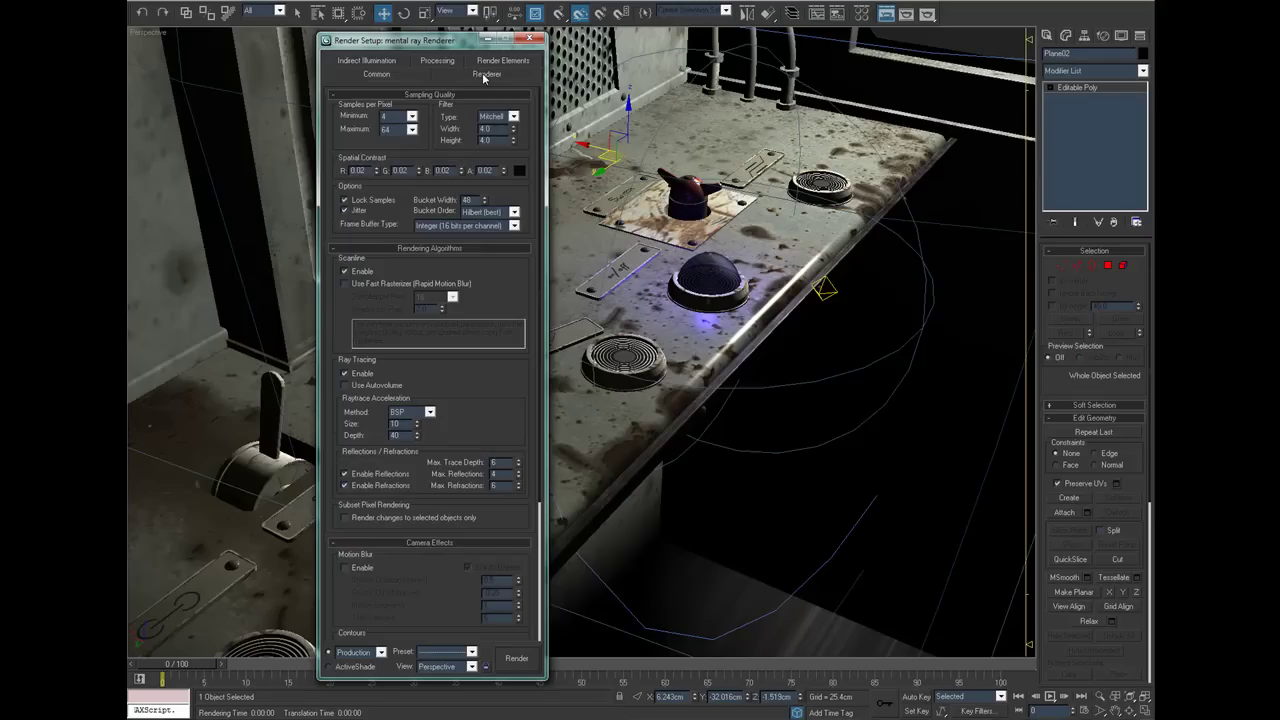
left_click(514, 117)
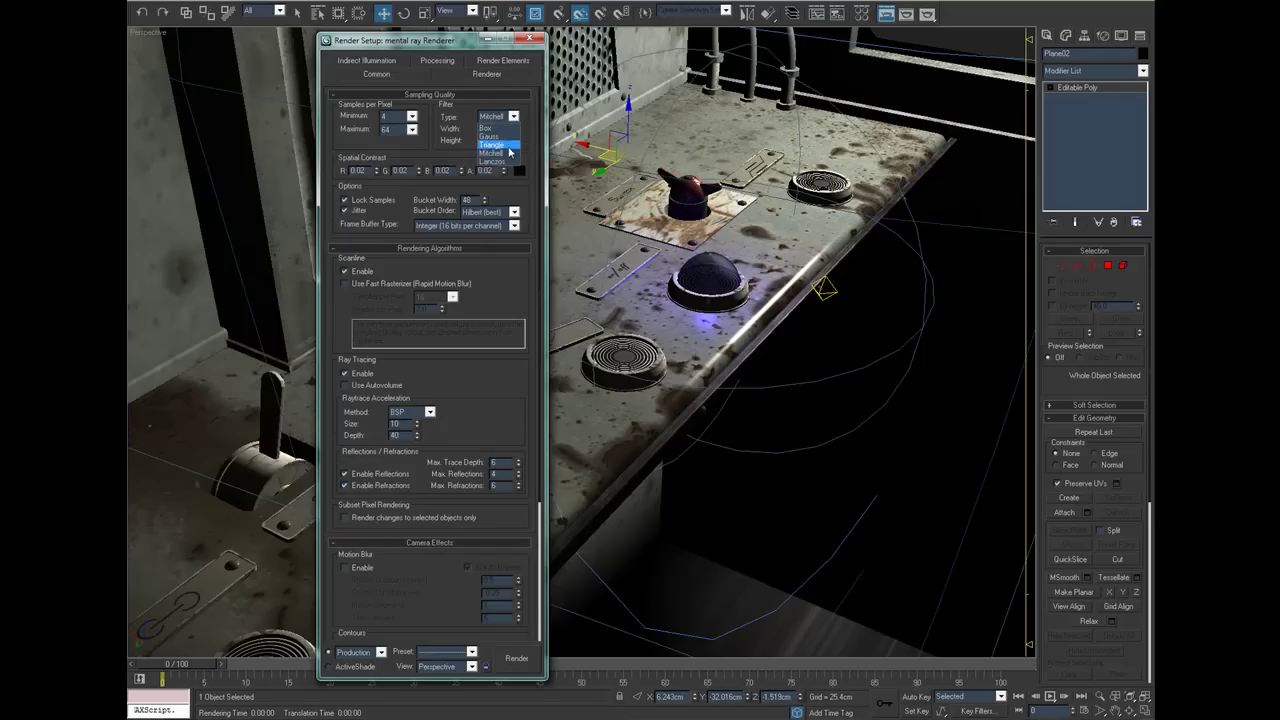
left_click(509, 154)
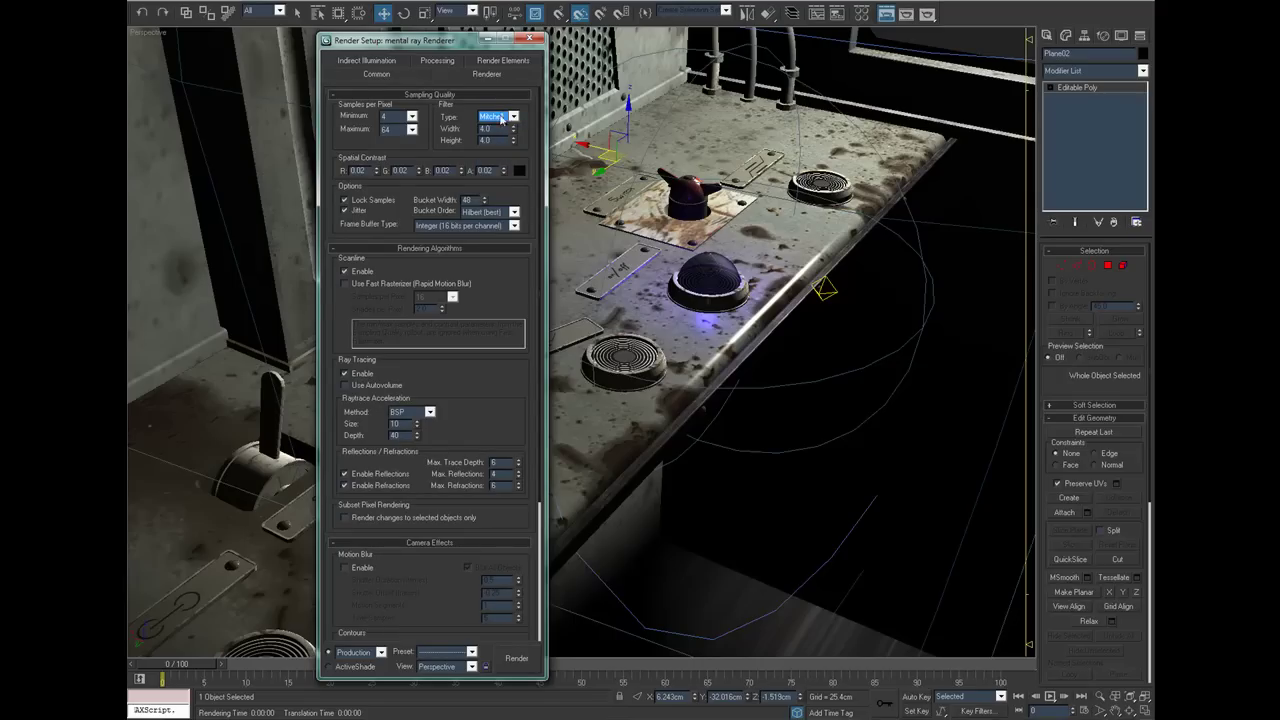
Step: Review the Final Gather settings under indirect illumination in the render setup, and close the render setup
left_click(390, 62)
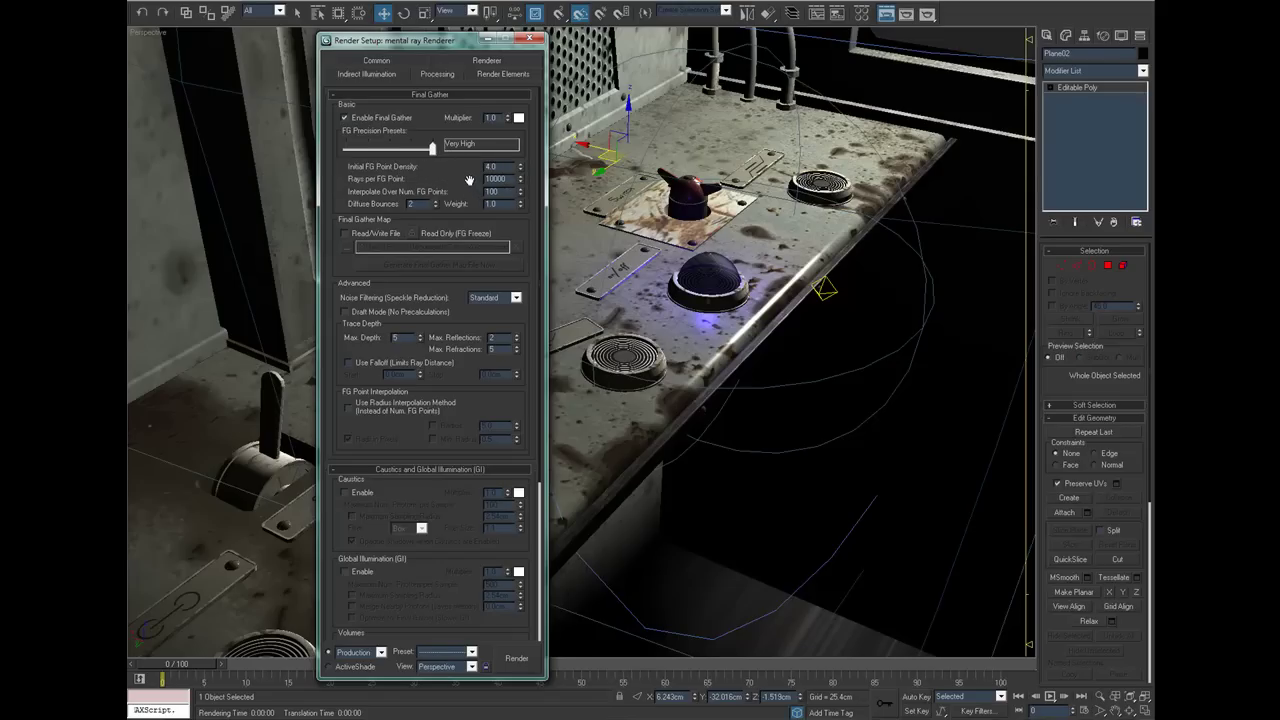
scroll(465, 190, "down", 2)
scroll(459, 194, "down", 1)
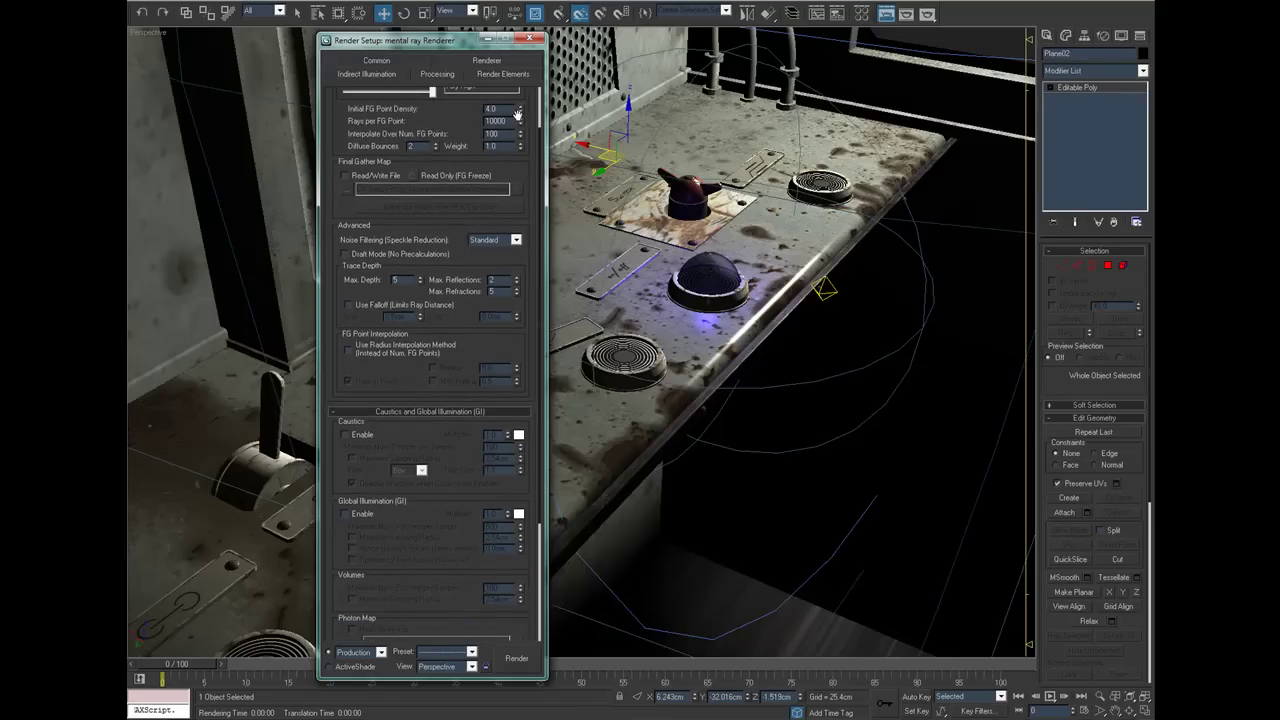
left_click(529, 39)
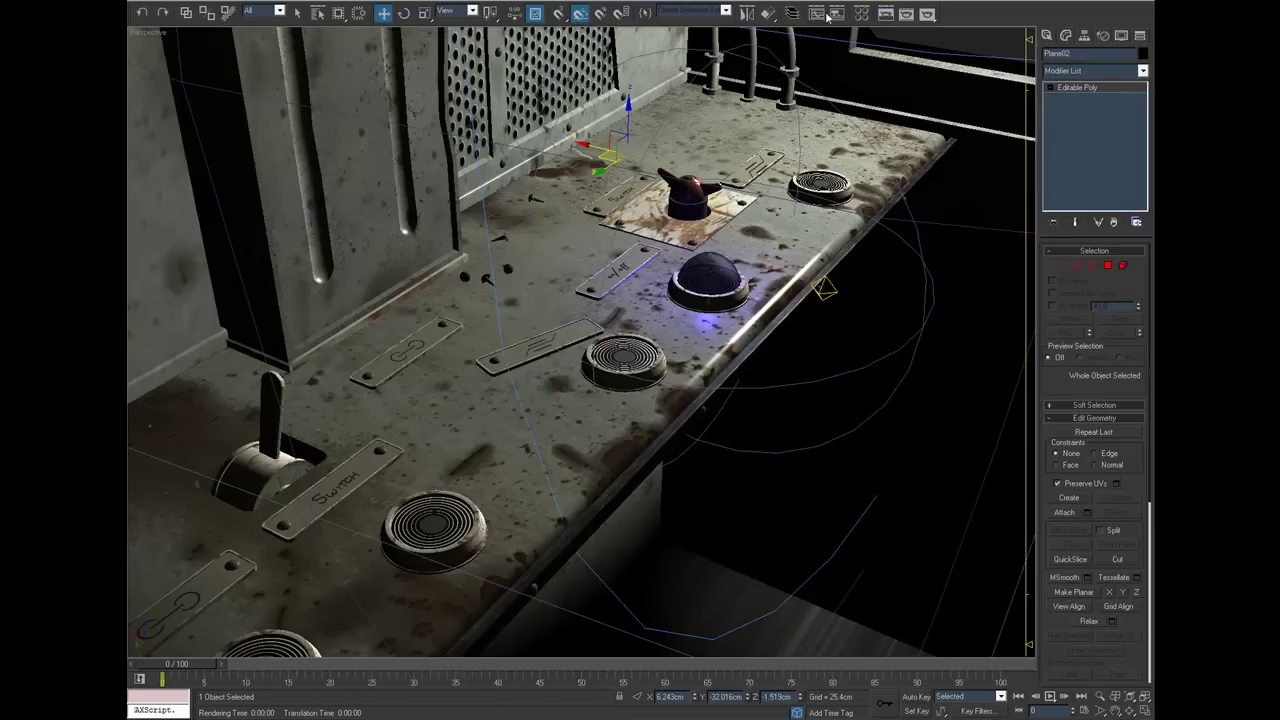
Step: Open the rendered frame window, check its final gather bounces and image precision settings, and close it
left_click(906, 14)
left_click_drag(611, 20, 607, 0)
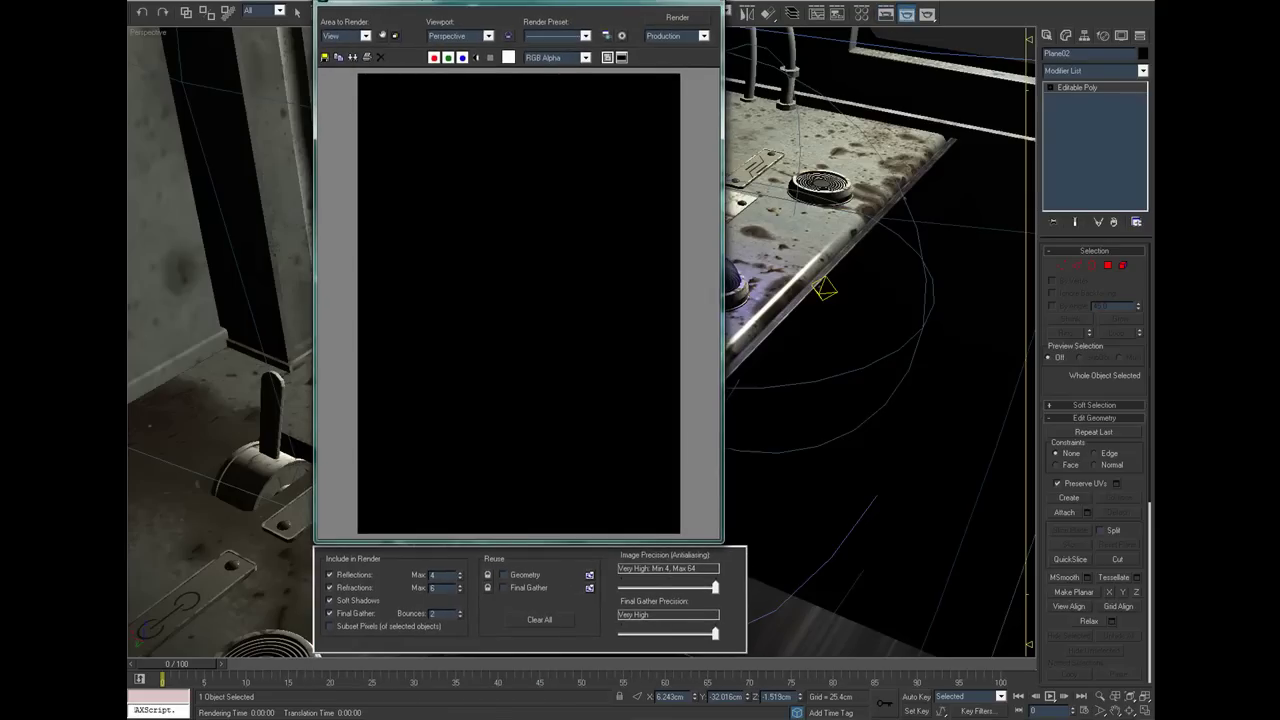
double_click(442, 612)
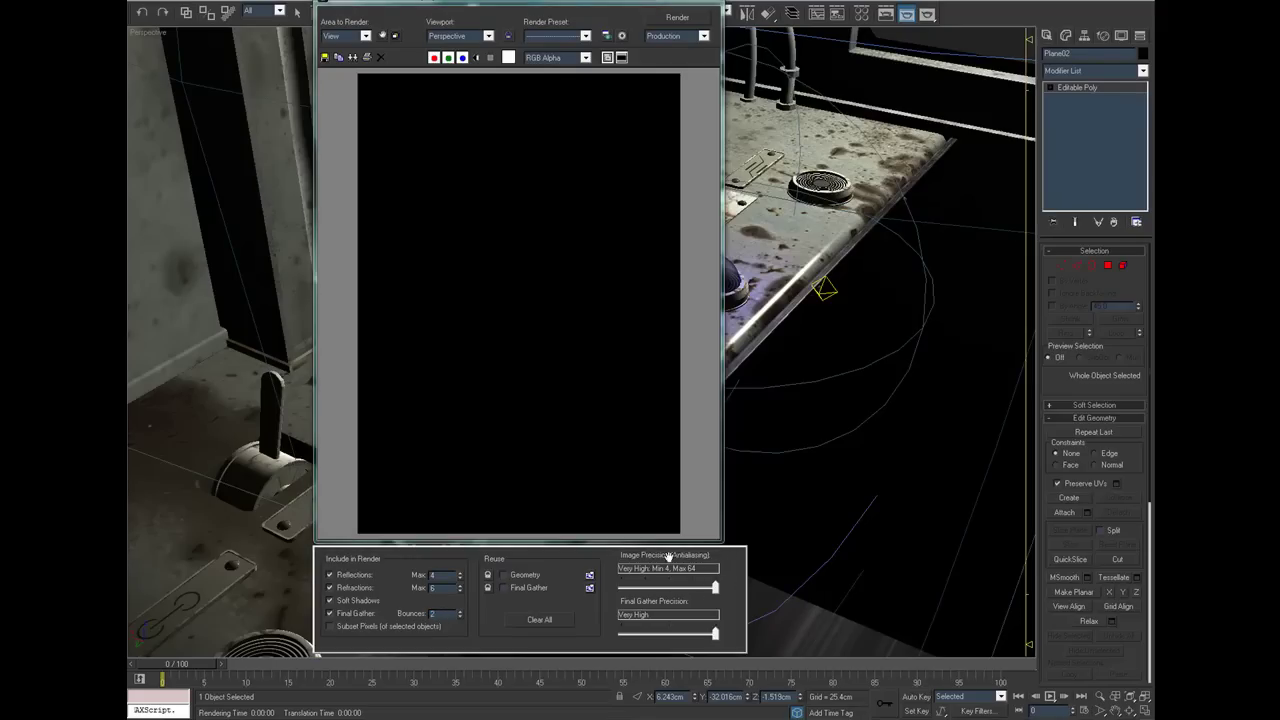
mouse_move(716, 588)
left_mouse_down()
mouse_move(702, 590)
mouse_move(721, 590)
left_mouse_up()
left_click(712, 4)
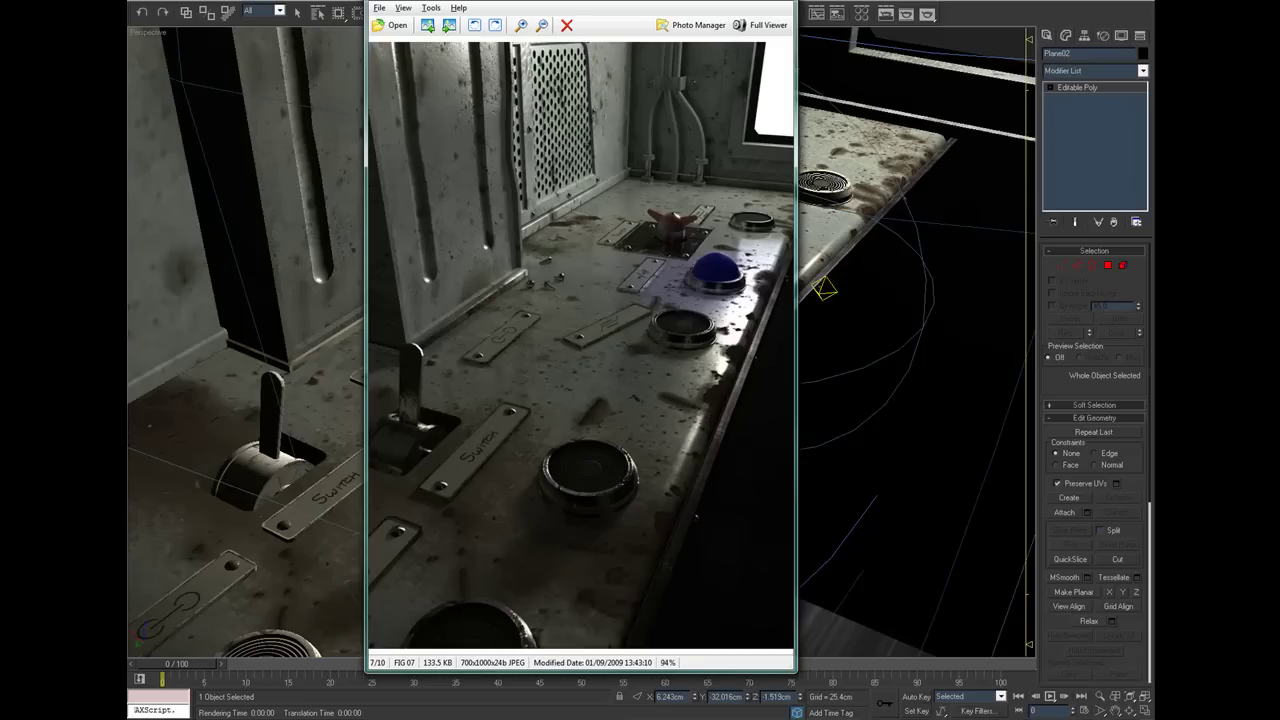
Step: Browse the saved render images from FIG 07 to FIG 09 in the image viewer and close it
key("Right")
key("Right")
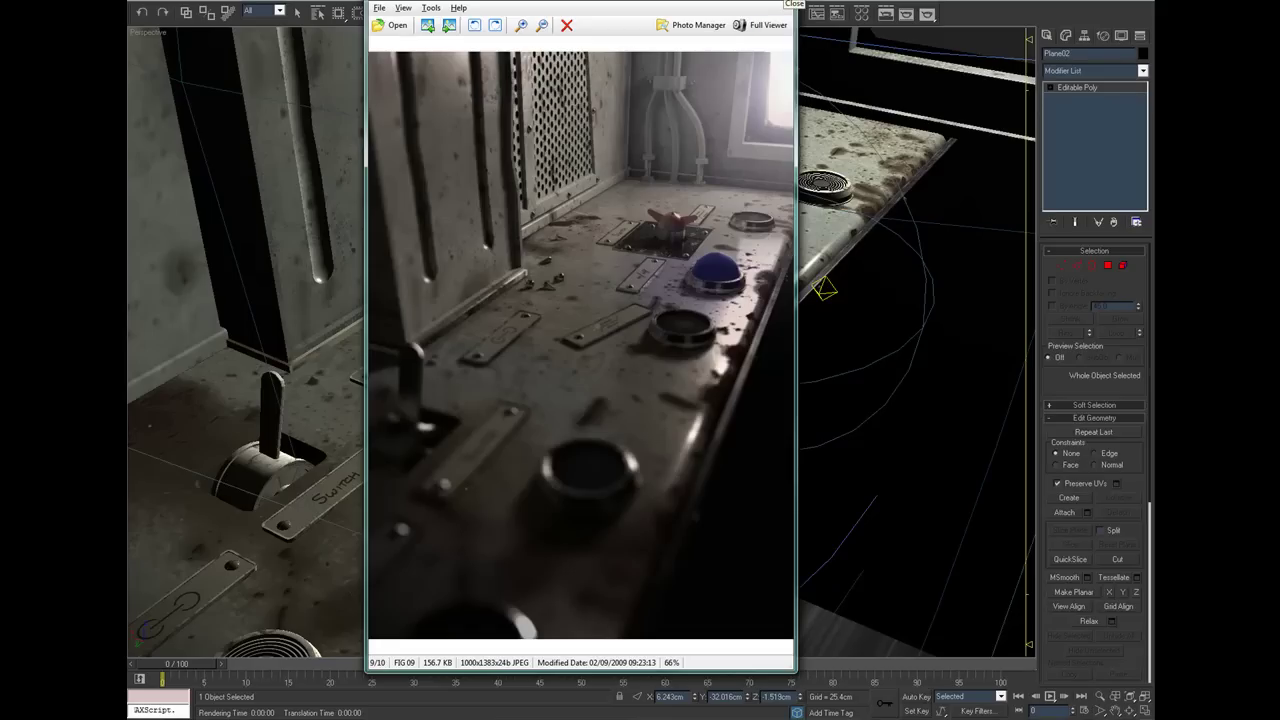
left_click(786, 2)
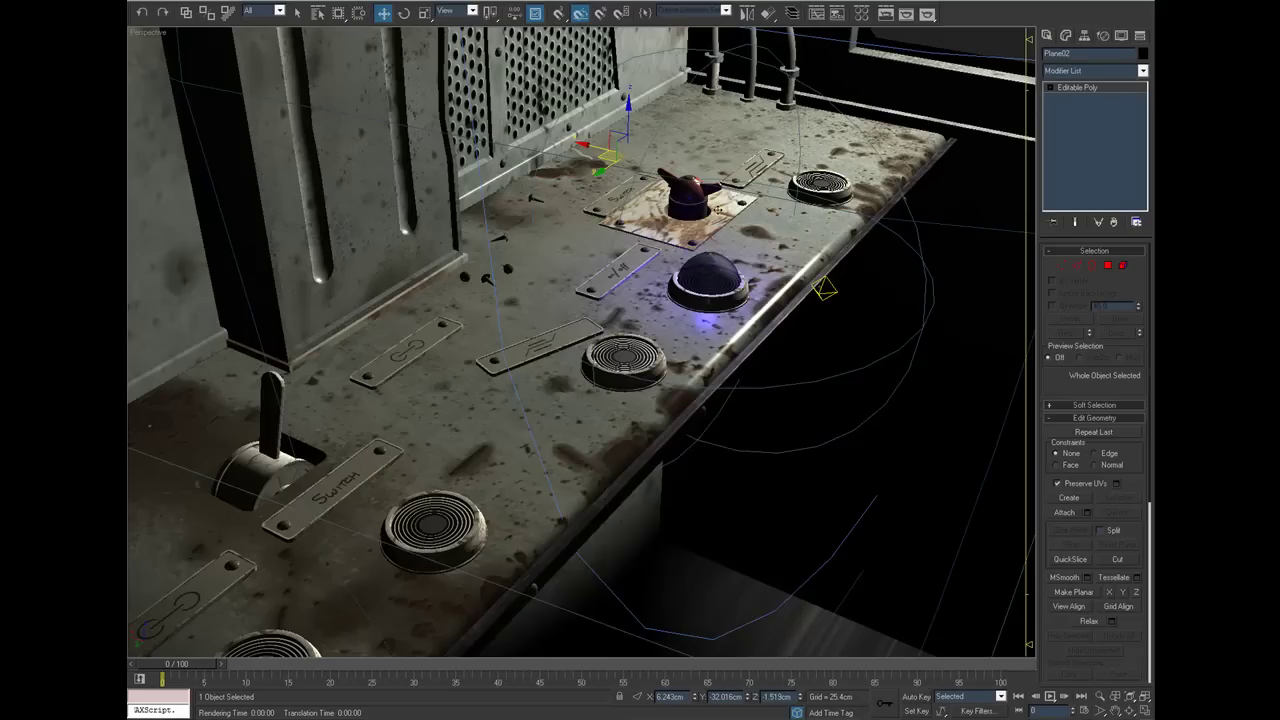
middle_click_drag(760, 245, 800, 261, "alt")
scroll(763, 229, "down", 5)
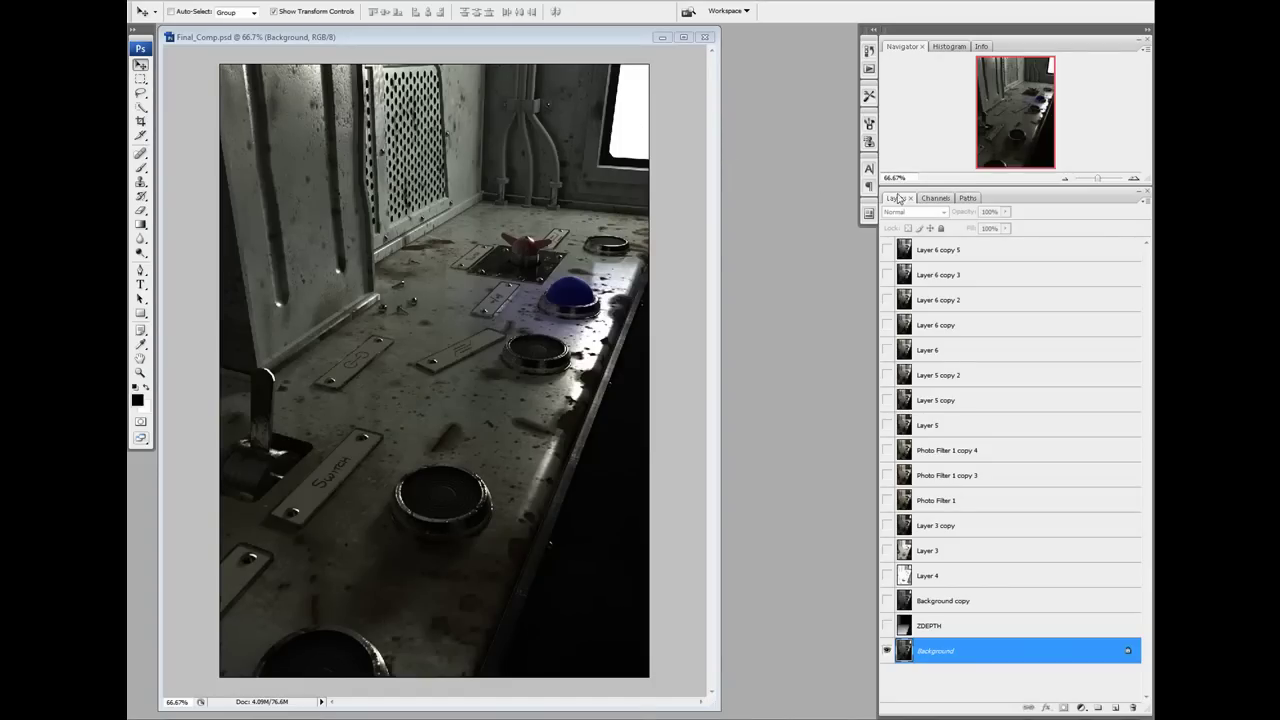
Step: In Photoshop's Final_Comp.psd, toggle the visibility of Layer 6 copy 5 to compare the finished composite with the raw Background render
left_click(887, 251)
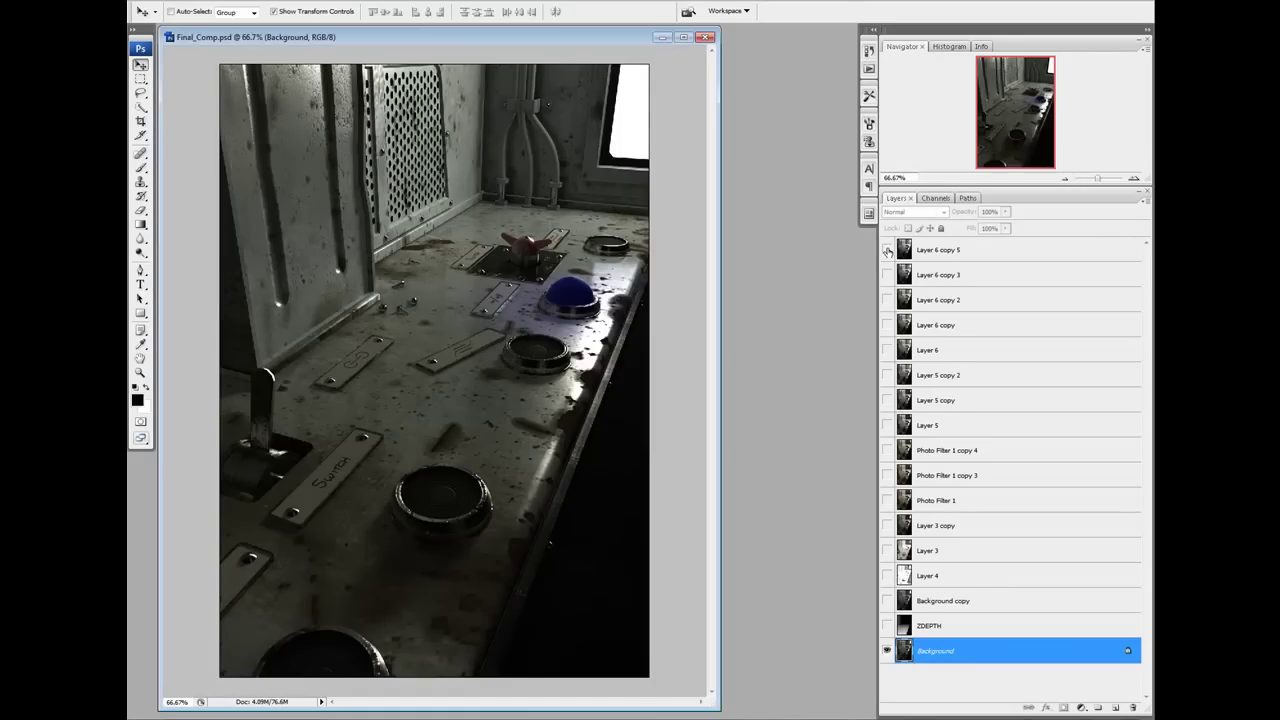
left_click(887, 251)
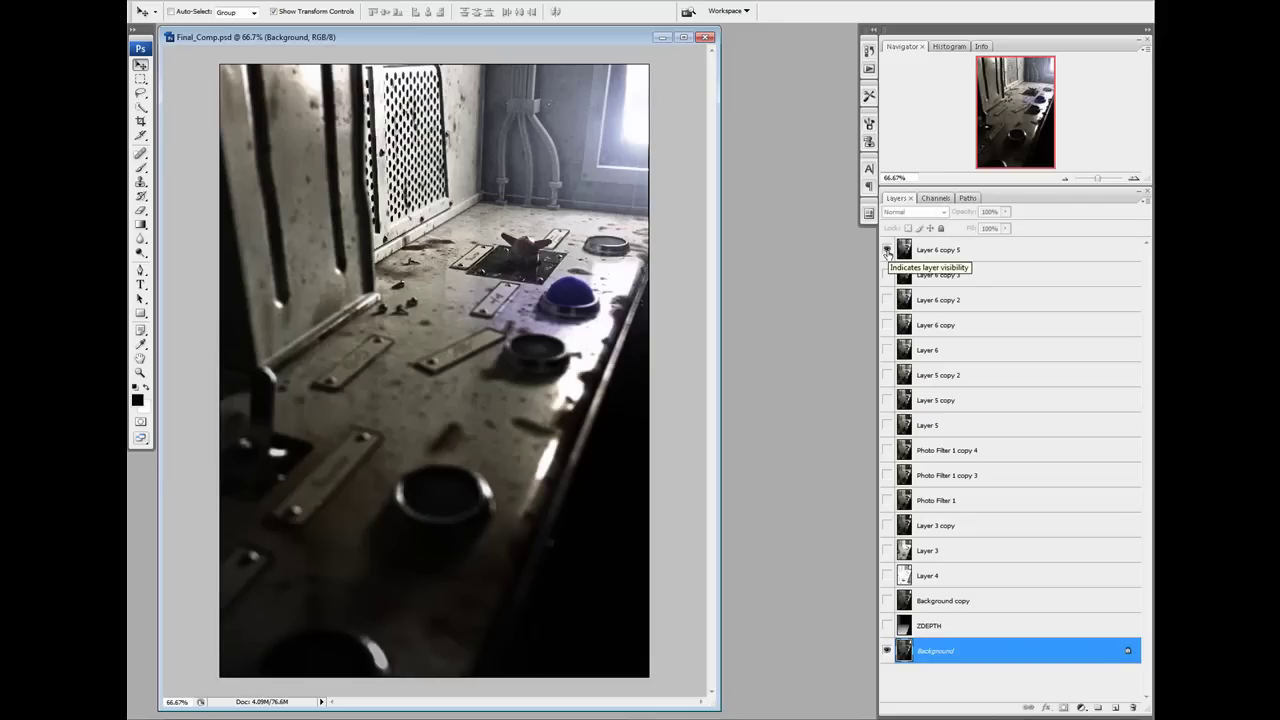
left_click(887, 251)
left_click(887, 251)
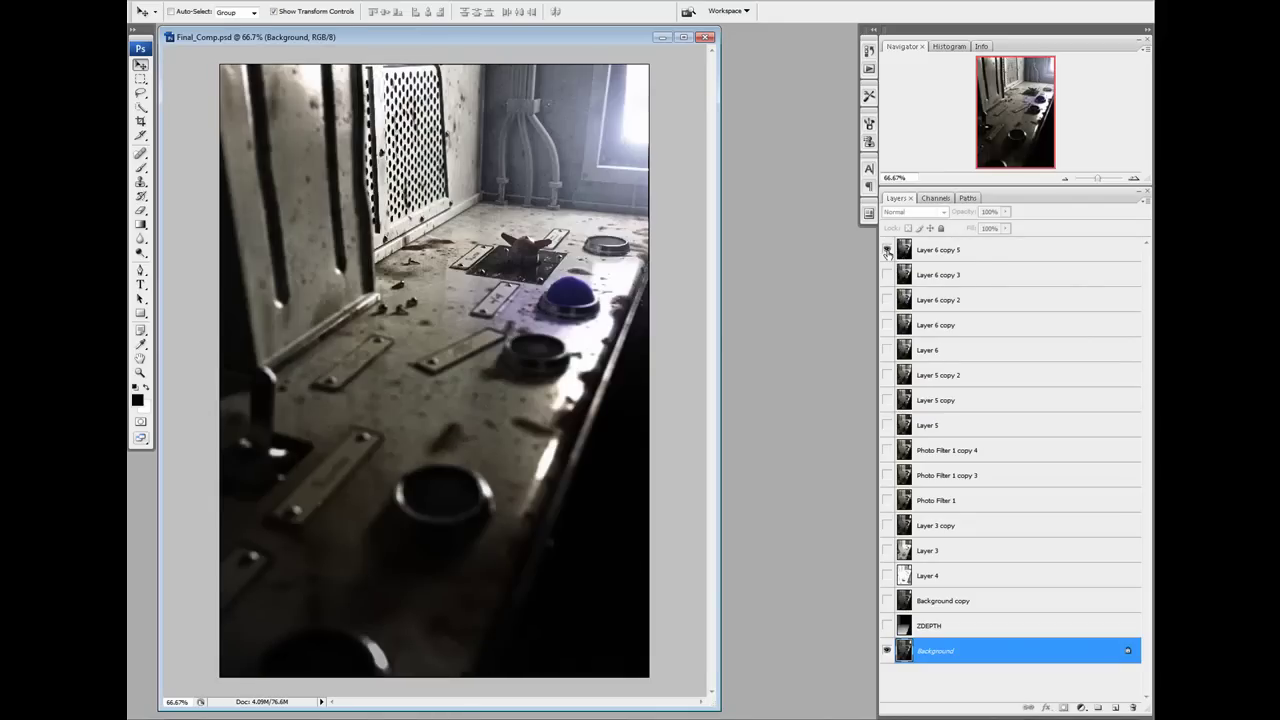
left_click(887, 252)
left_click(887, 252)
left_click(887, 252)
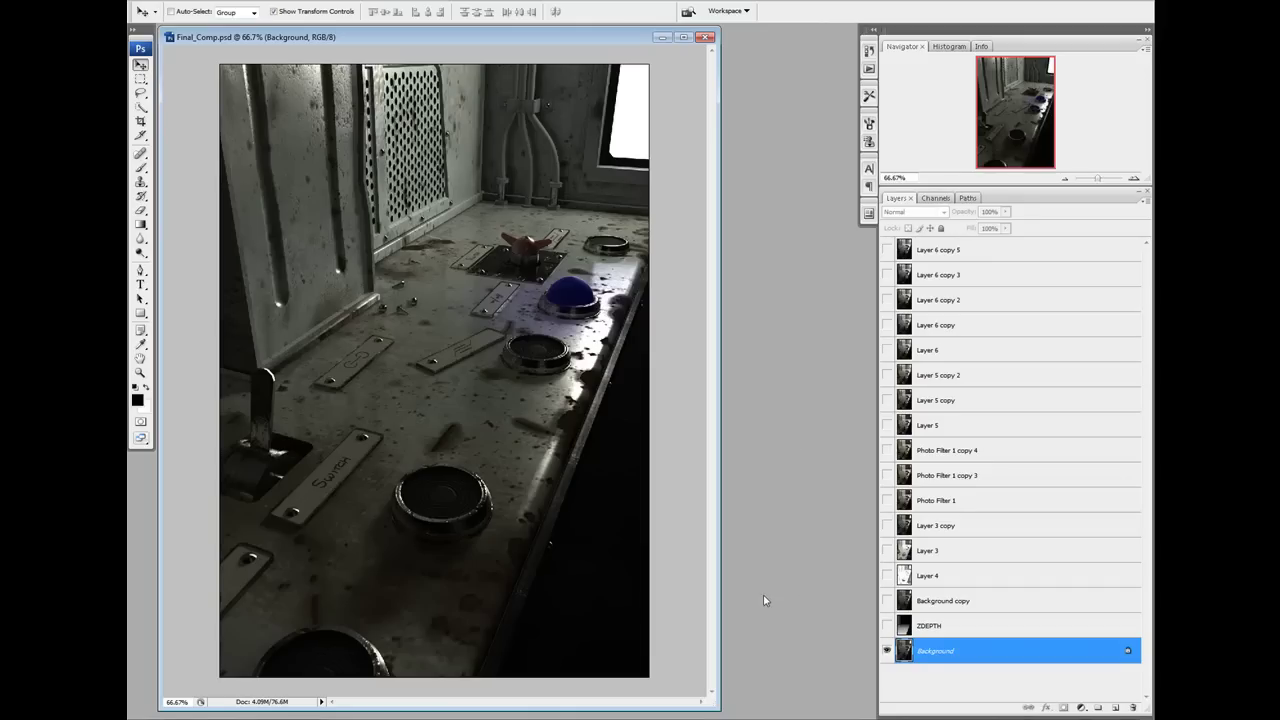
left_click(887, 249)
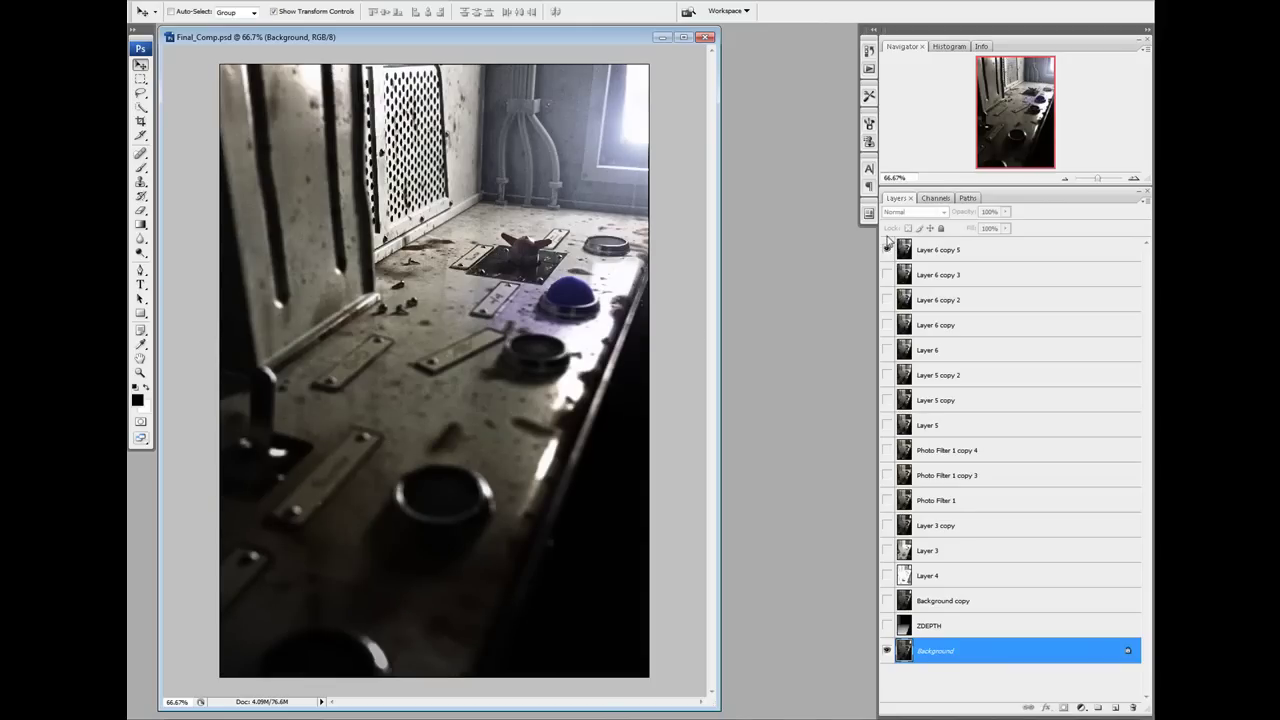
left_click(887, 249)
Step: Show the ZDEPTH layer, select the whole canvas to point out the depth pass, and clear the selection
left_click(887, 626)
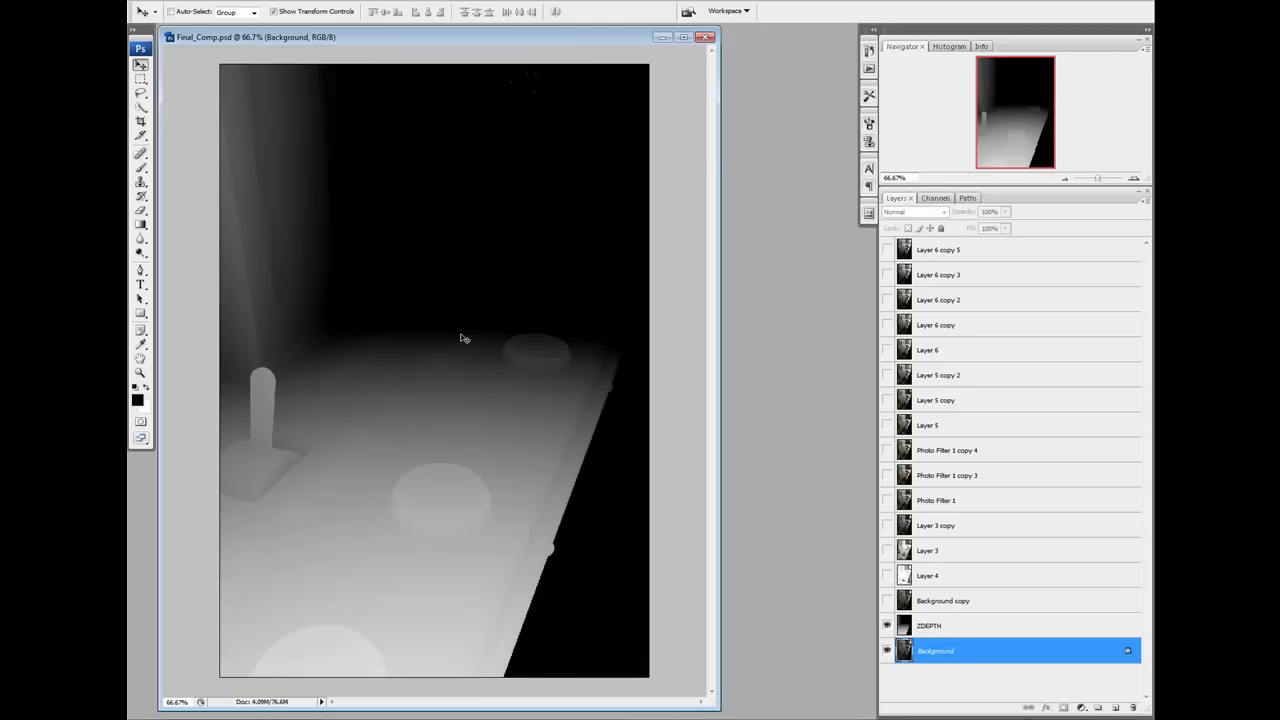
key("ctrl+a")
key("ctrl+t")
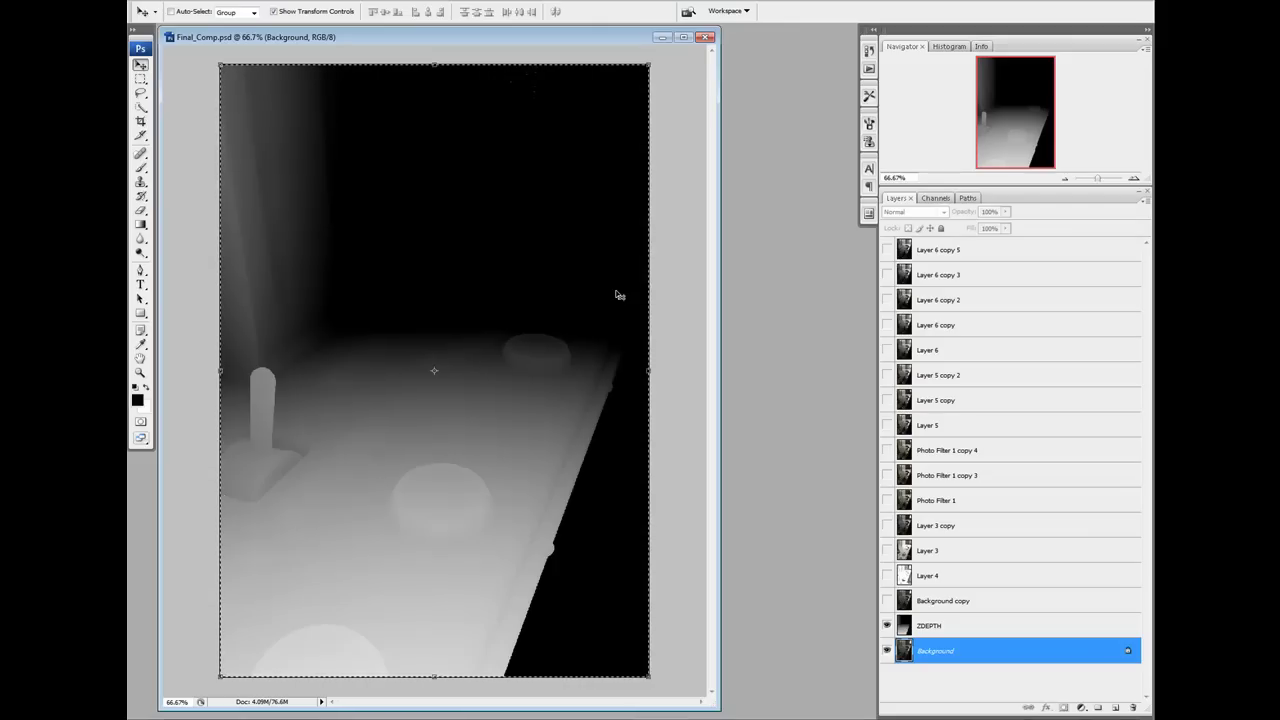
key("m")
key("ctrl+d")
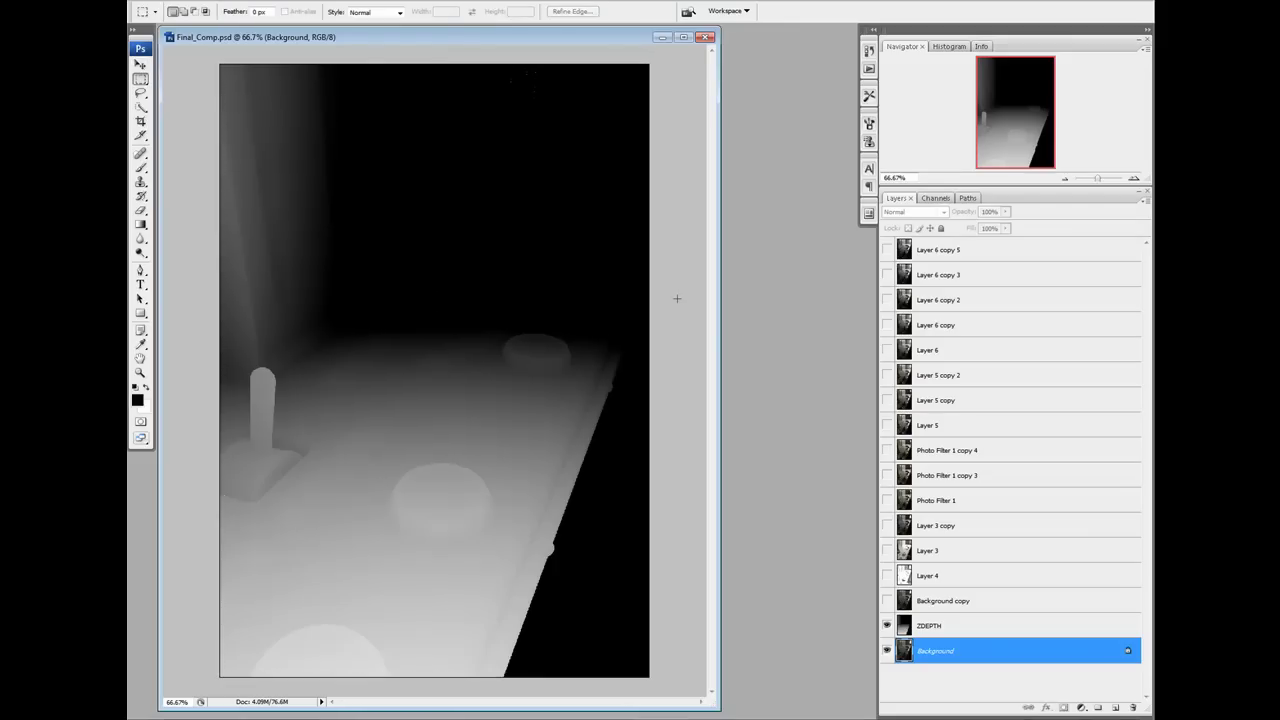
Step: View the Alpha 1 channel on its own, and return to the RGB composite and the layer list
left_click(938, 199)
left_click(925, 312)
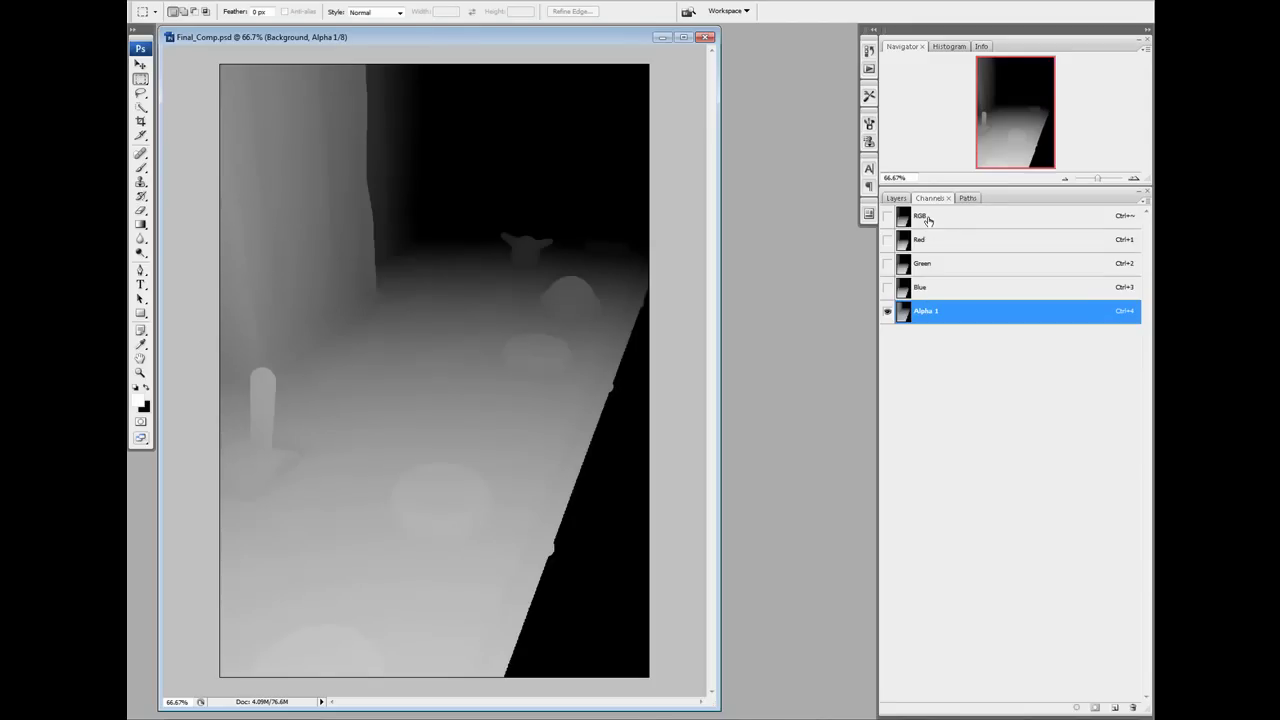
left_click(922, 216)
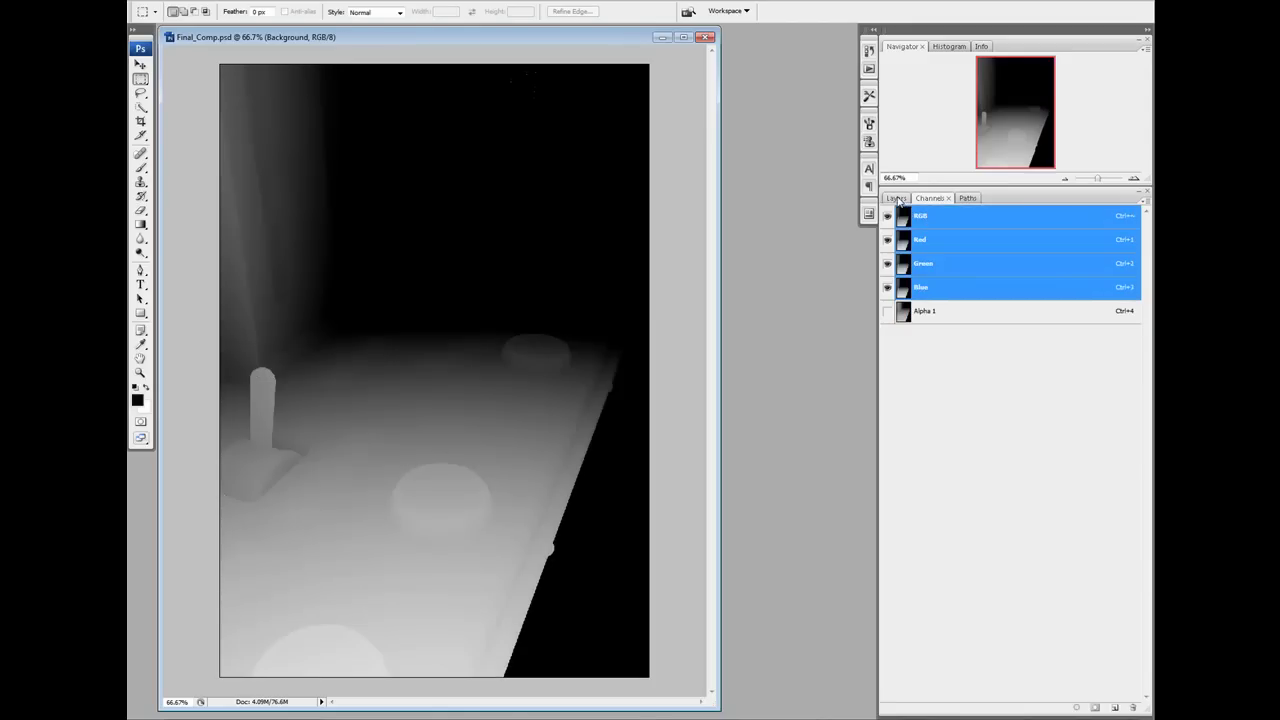
left_click(896, 198)
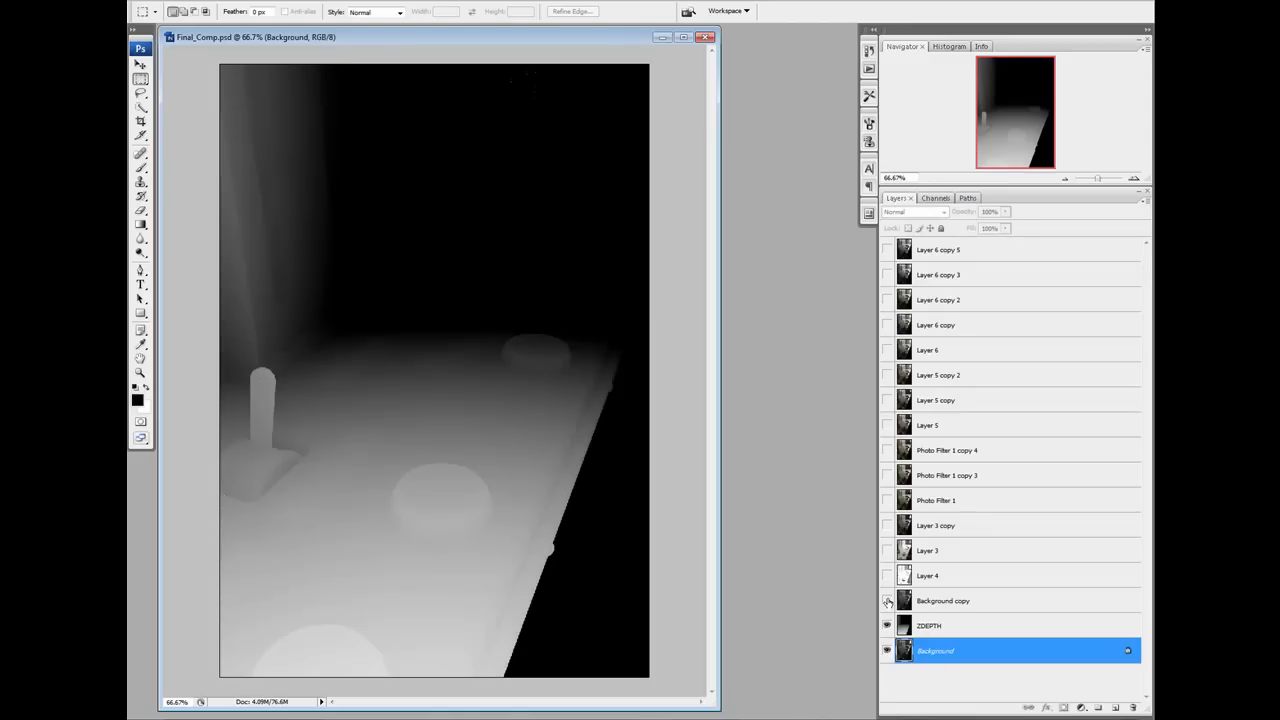
Step: Show the Background copy layer, and rename Layer 4 to "Lighting Render element" and make it visible
left_click(886, 600)
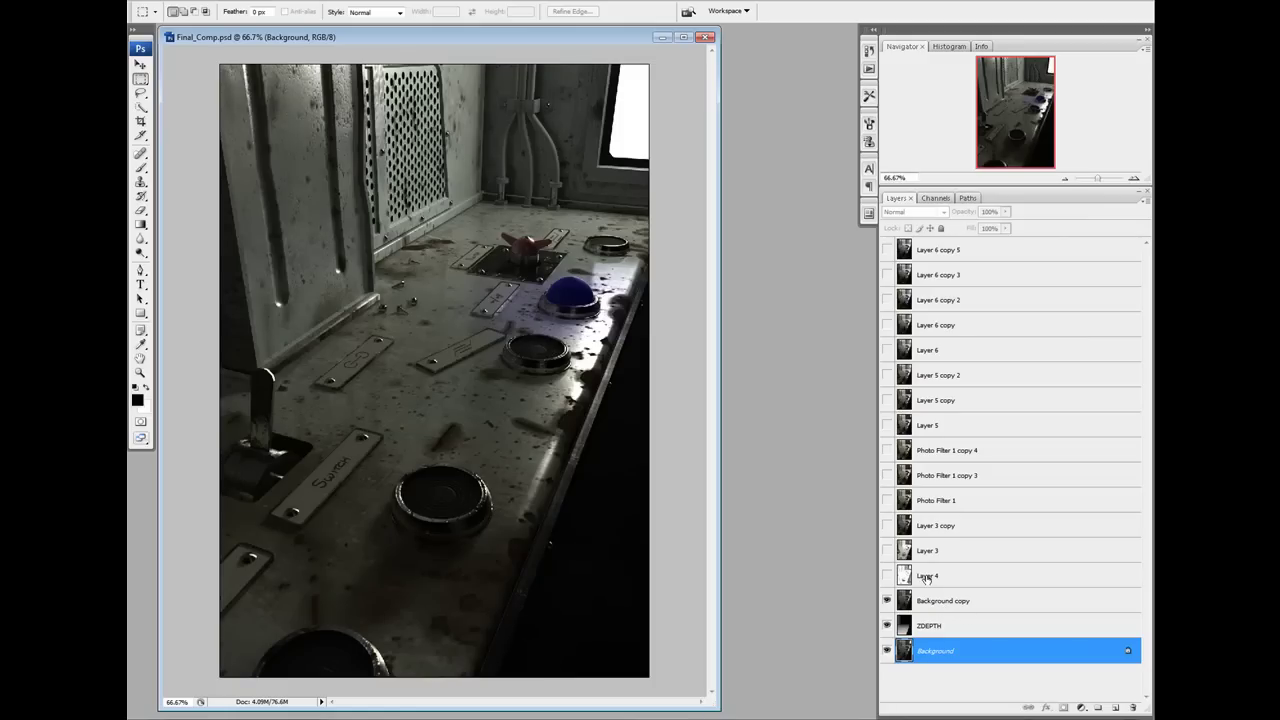
double_click(927, 577)
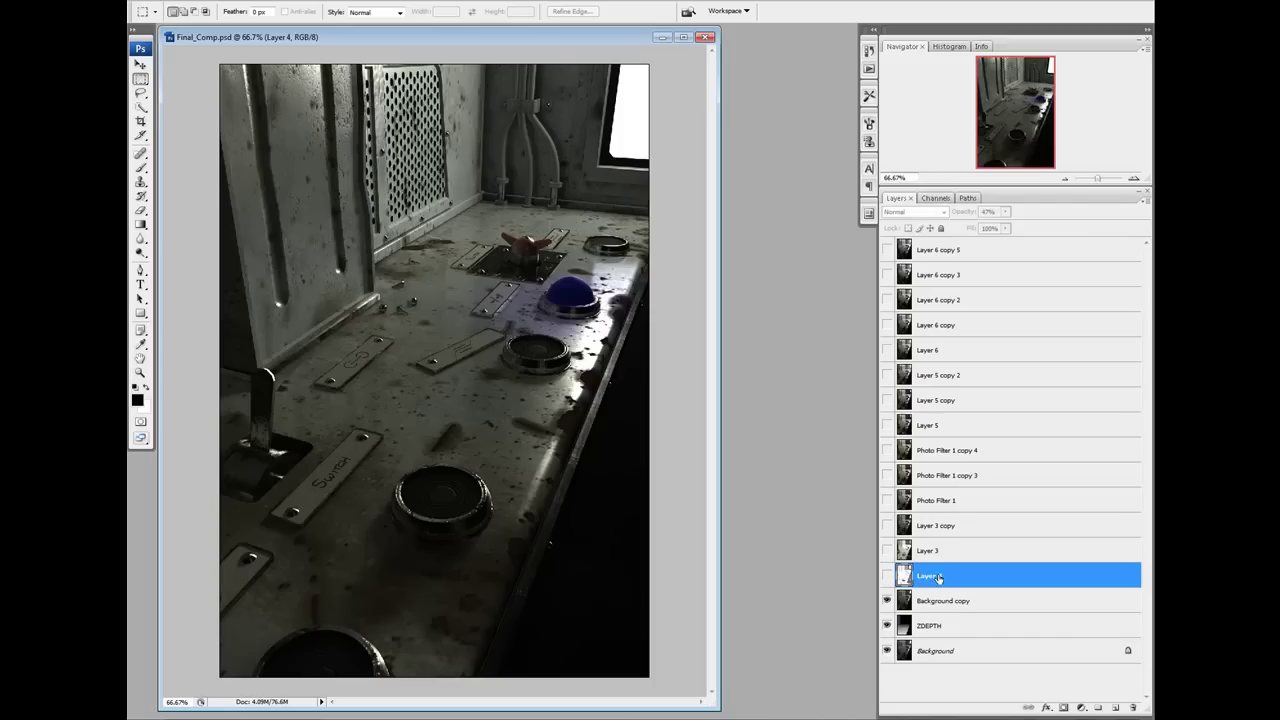
type("Lighting Render element")
key("Return")
left_click(887, 576)
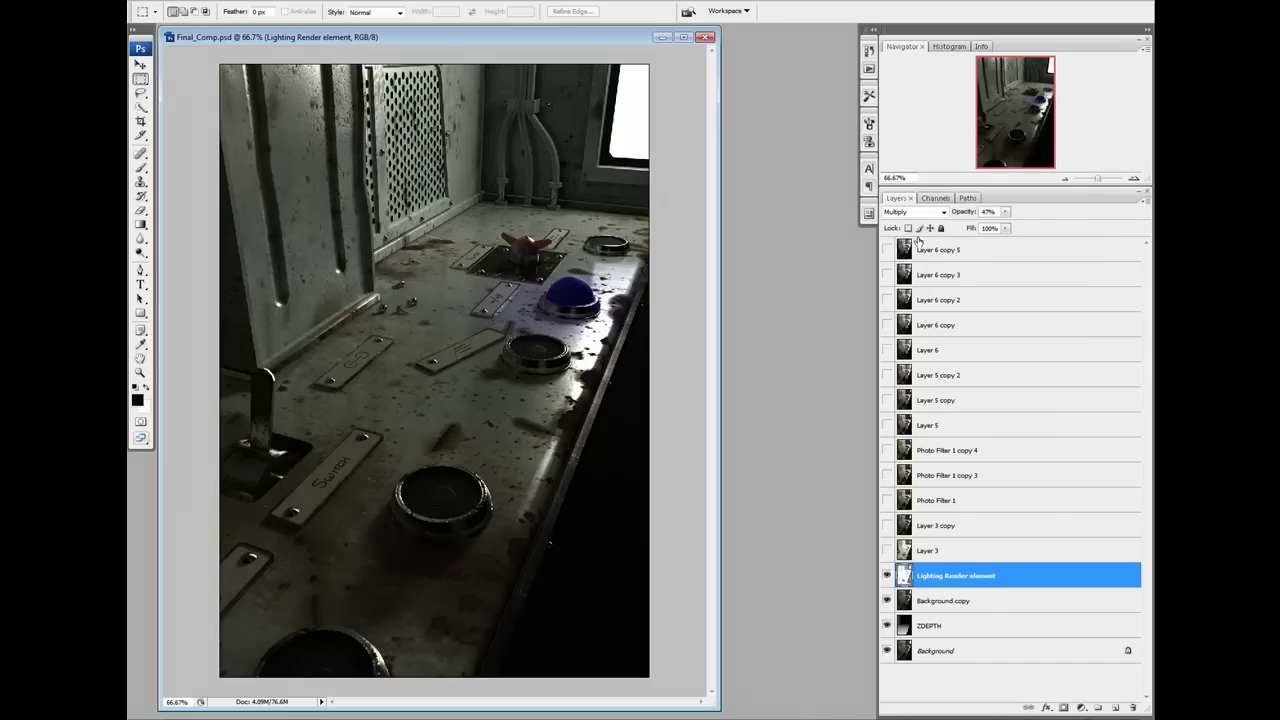
Step: Set the Lighting Render element layer to Normal blending at 100% opacity to inspect the pass by itself
left_click(915, 212)
left_click(904, 226)
left_click(1005, 212)
left_click_drag(1006, 225, 1046, 225)
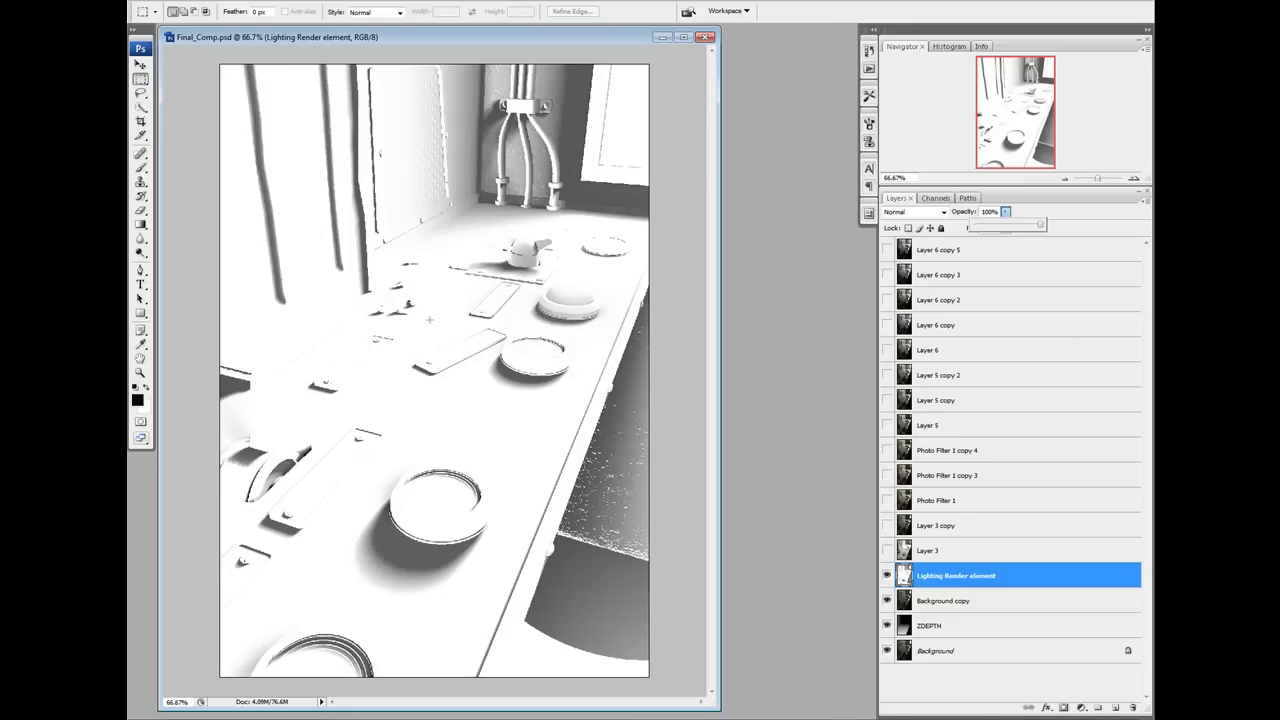
Step: Set the Lighting Render element layer's blend mode to Multiply and its opacity to 51%
left_click(928, 577)
left_click(945, 216)
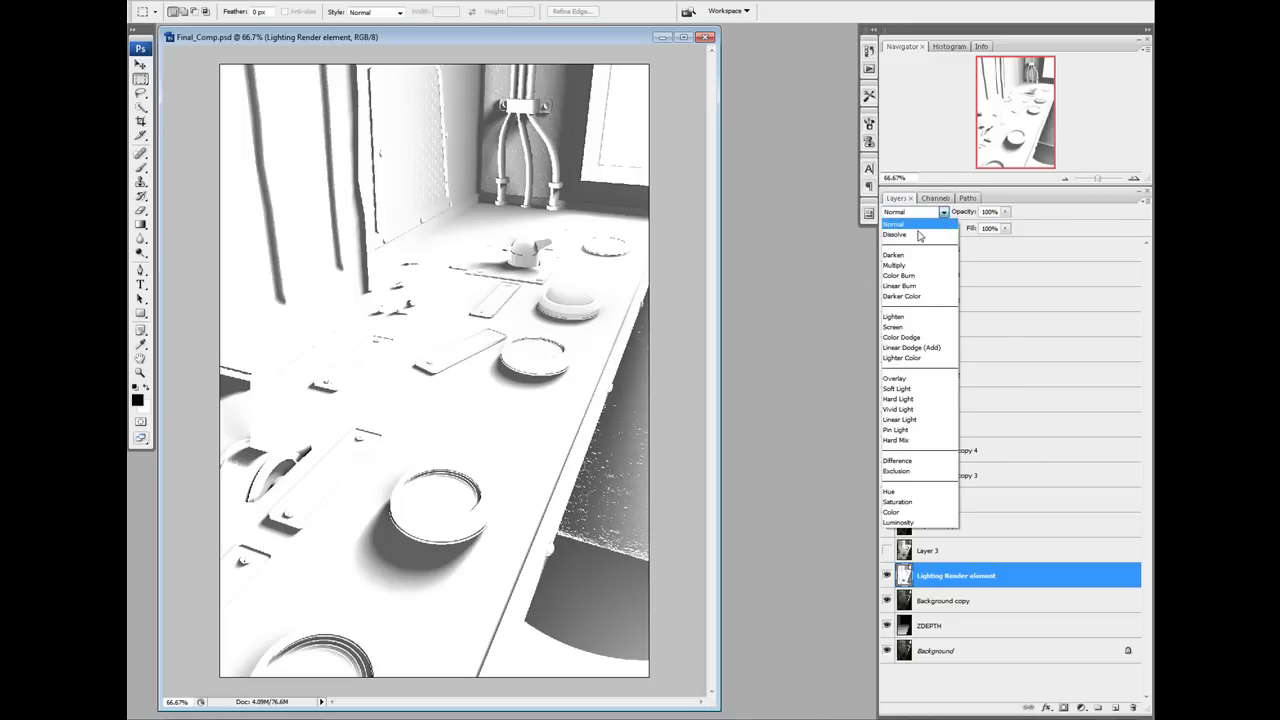
left_click(906, 265)
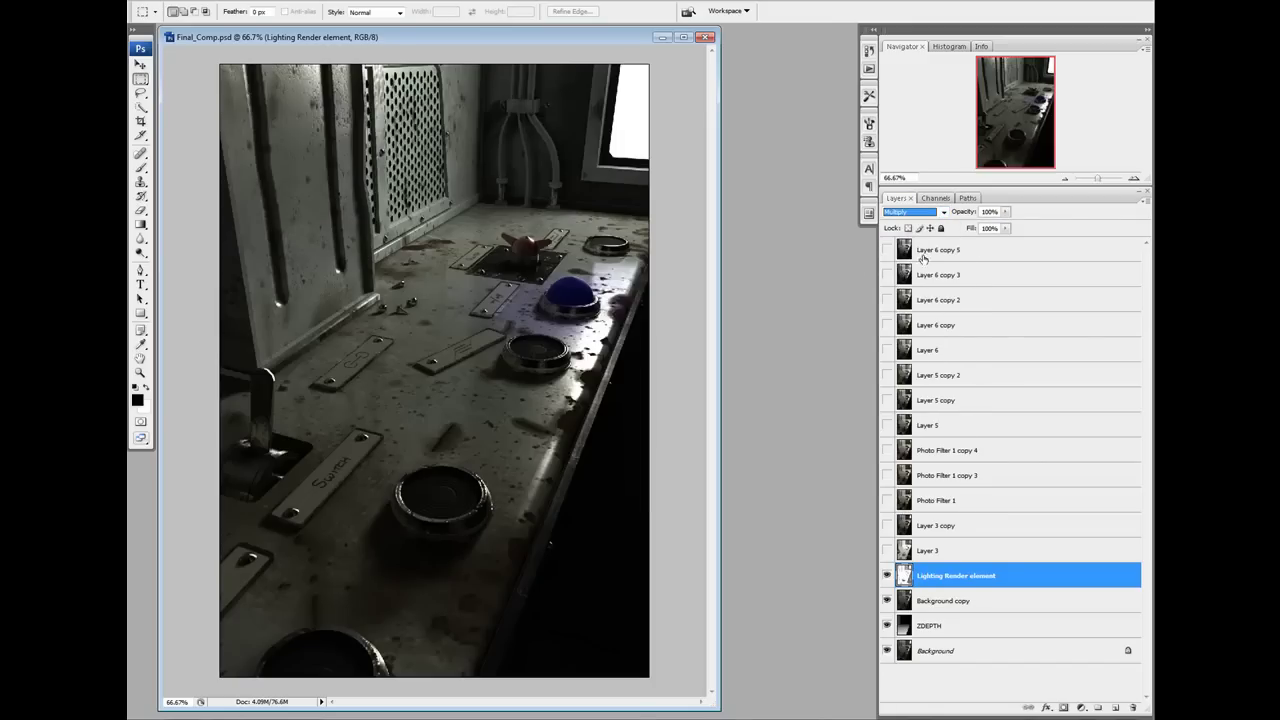
left_click(1007, 212)
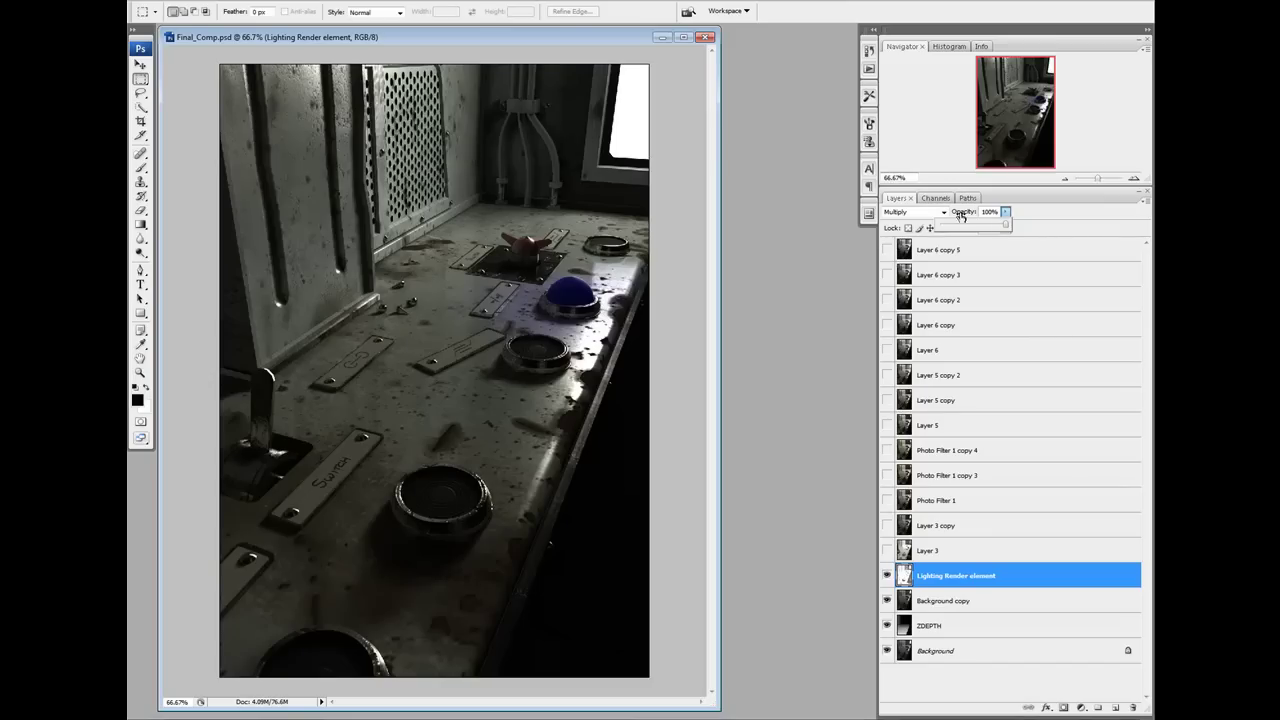
left_click_drag(1005, 225, 975, 230)
left_click(1043, 216)
Step: Show Layer 3, rename it "Levels adjust", and toggle its visibility to compare the image with and without it
left_click(887, 551)
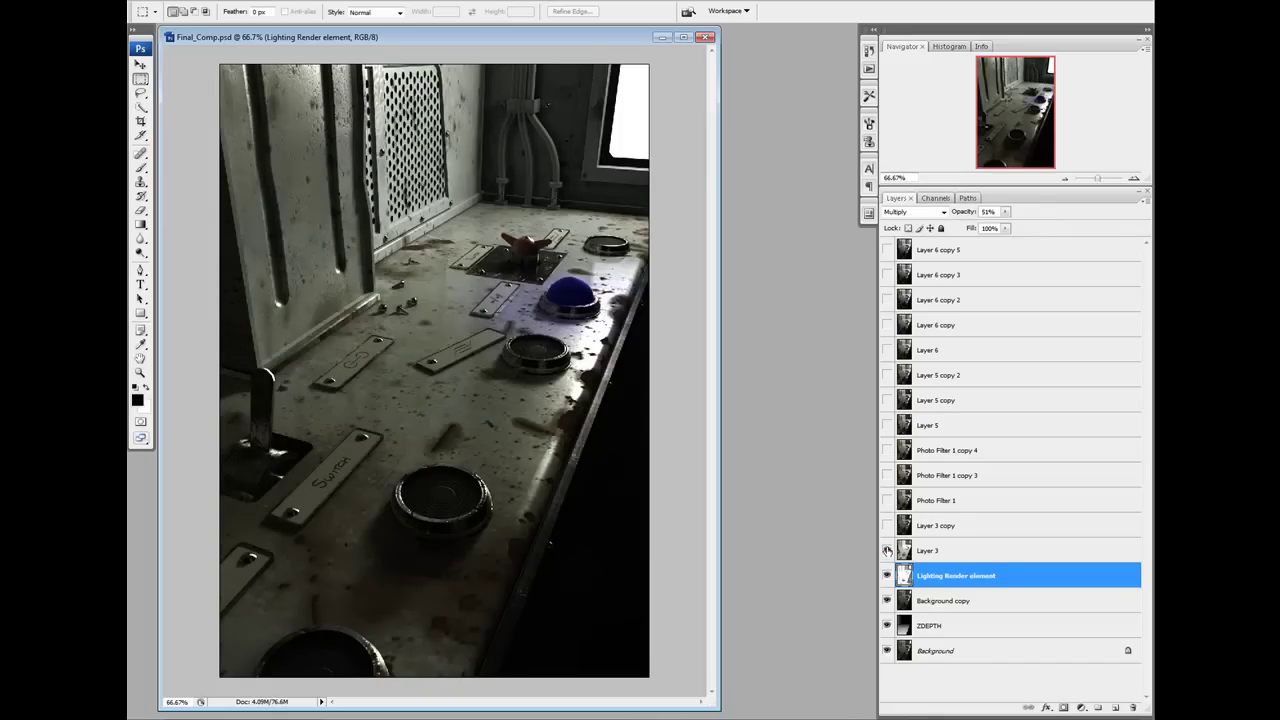
left_click(887, 551)
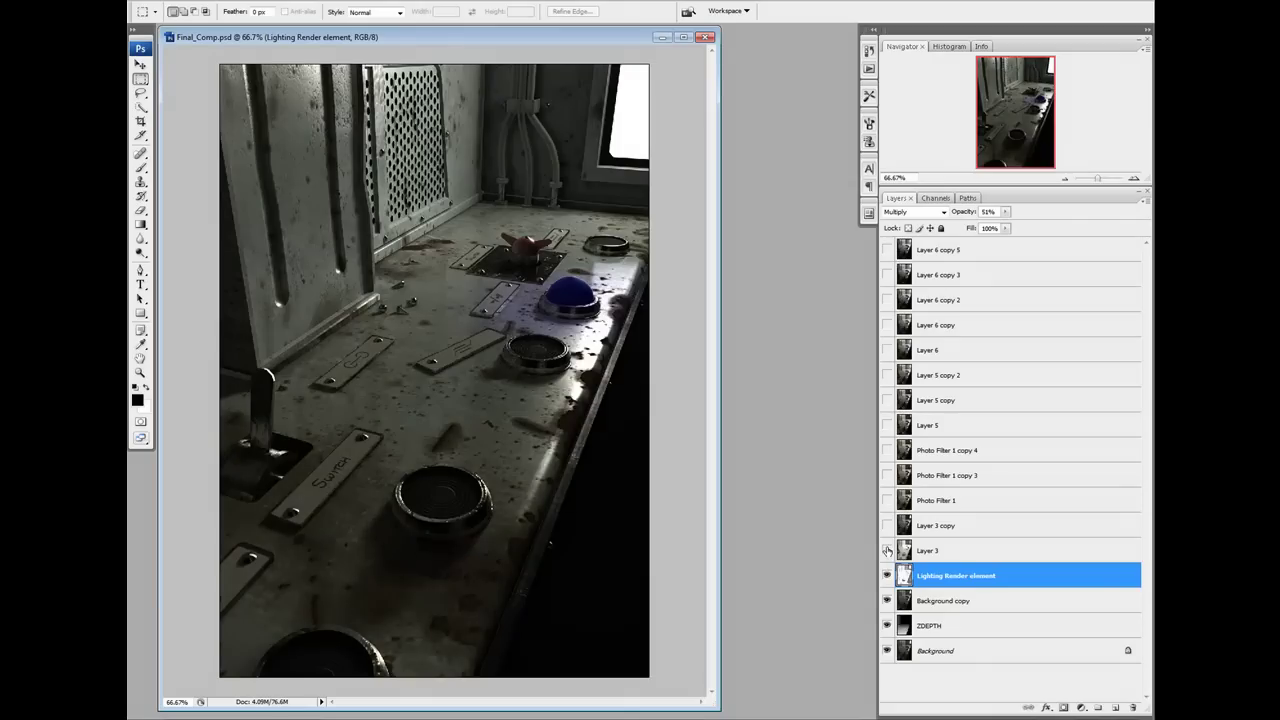
left_click(887, 551)
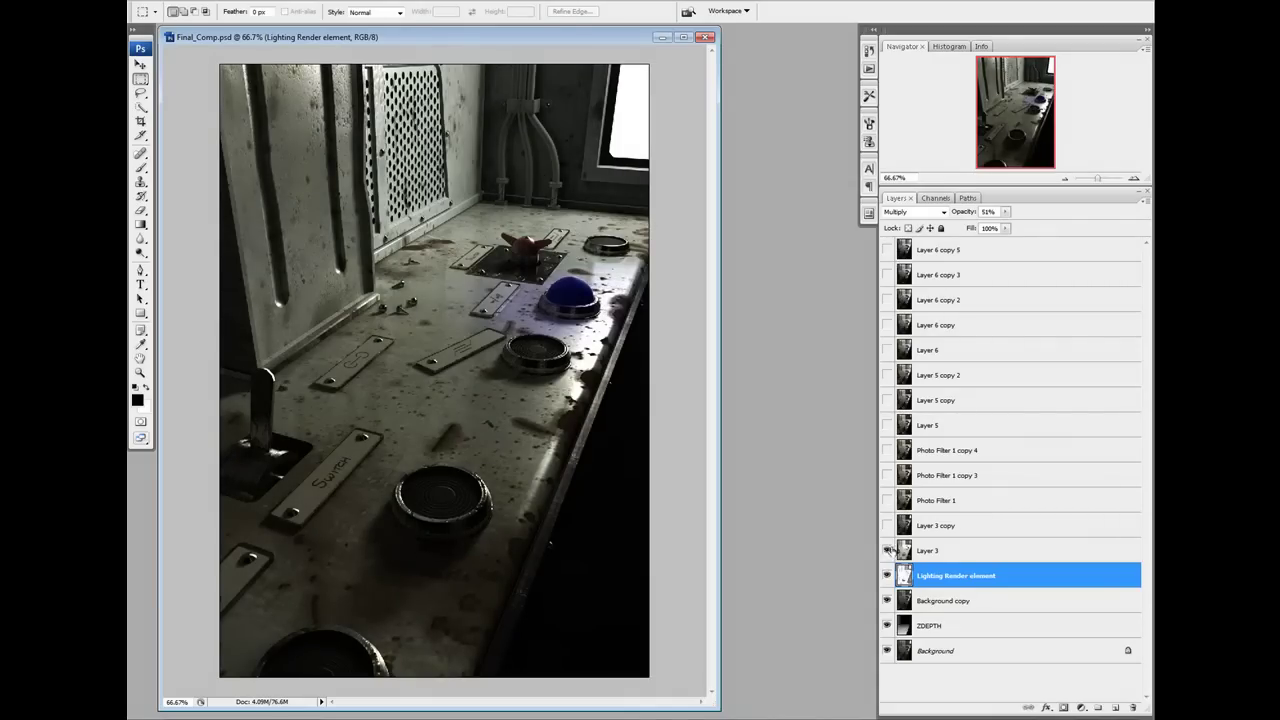
left_click(928, 551)
double_click(938, 551)
type("Levels")
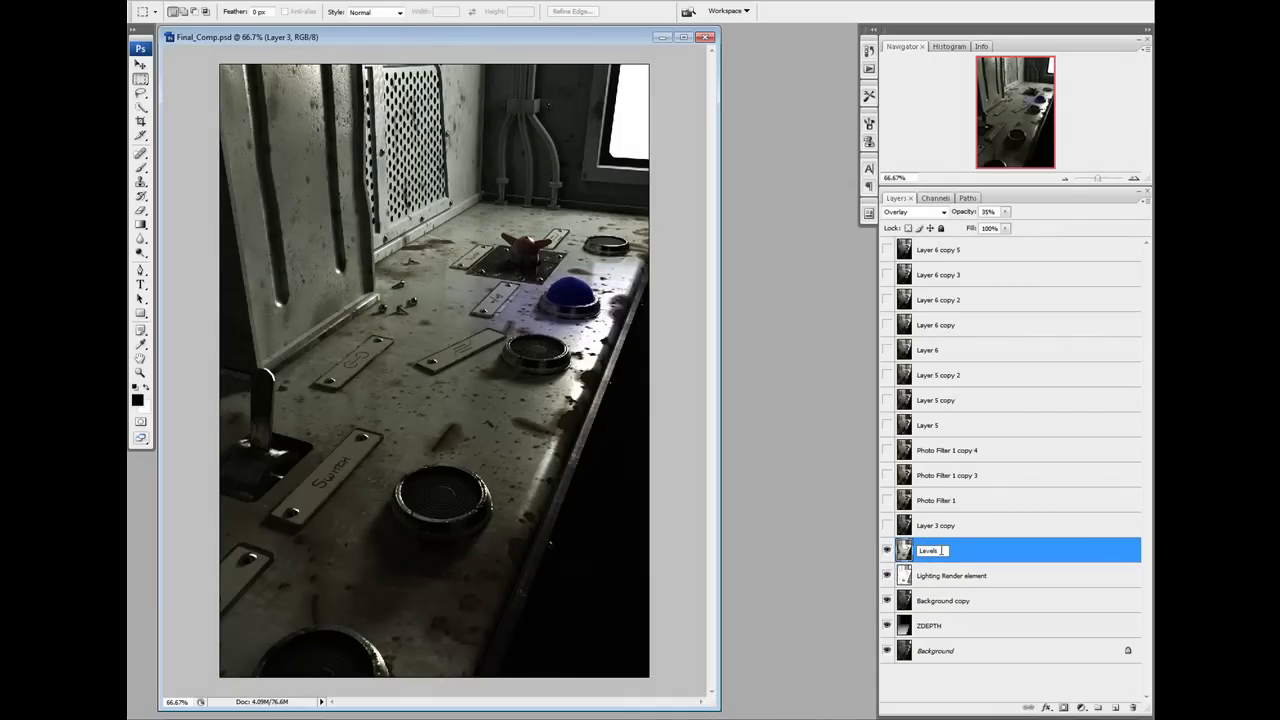
type(" adjust")
key("Return")
left_click(887, 550)
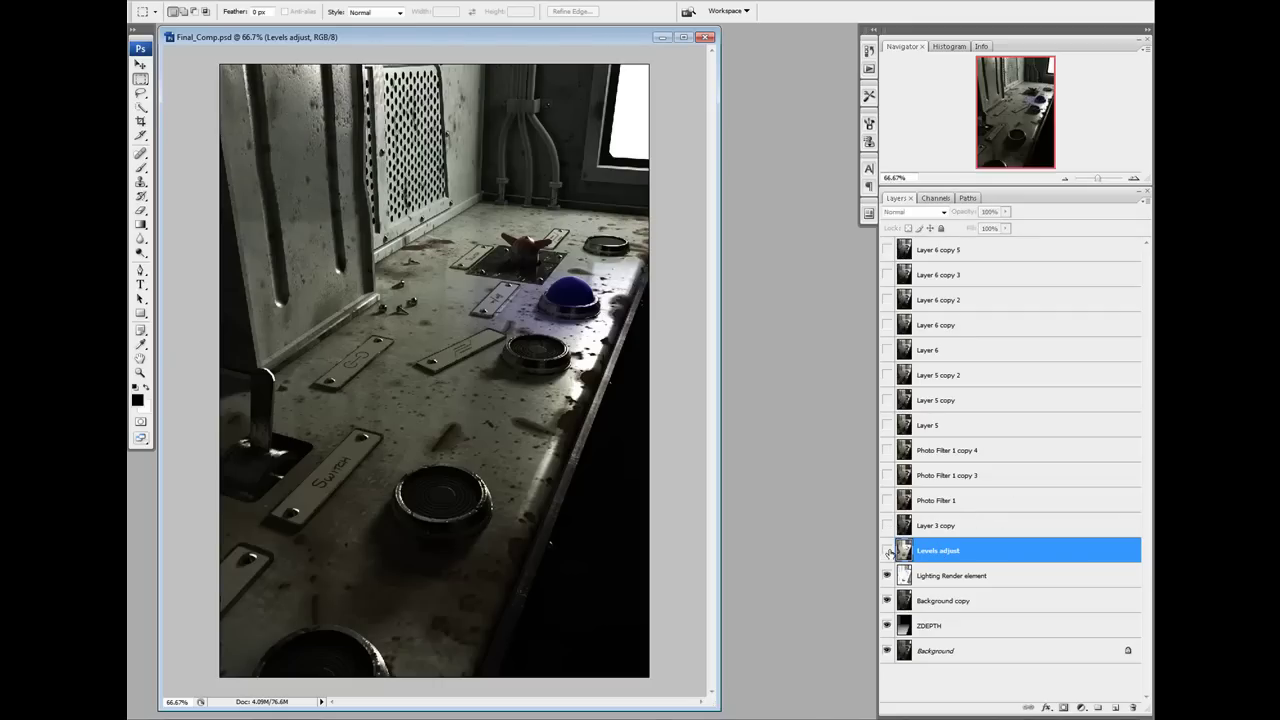
left_click(887, 550)
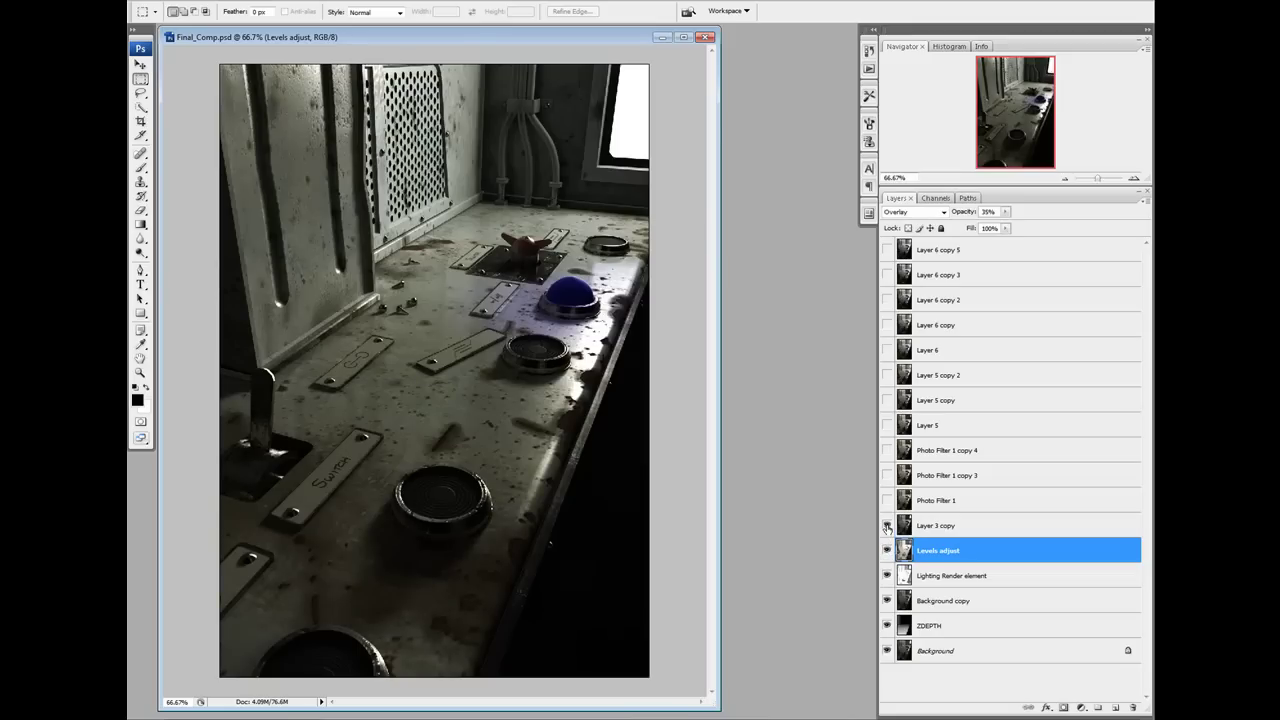
Step: Make the Layer 3 copy and Photo Filter 1 layers visible, comparing the image with and without the photo filter
left_click(887, 526)
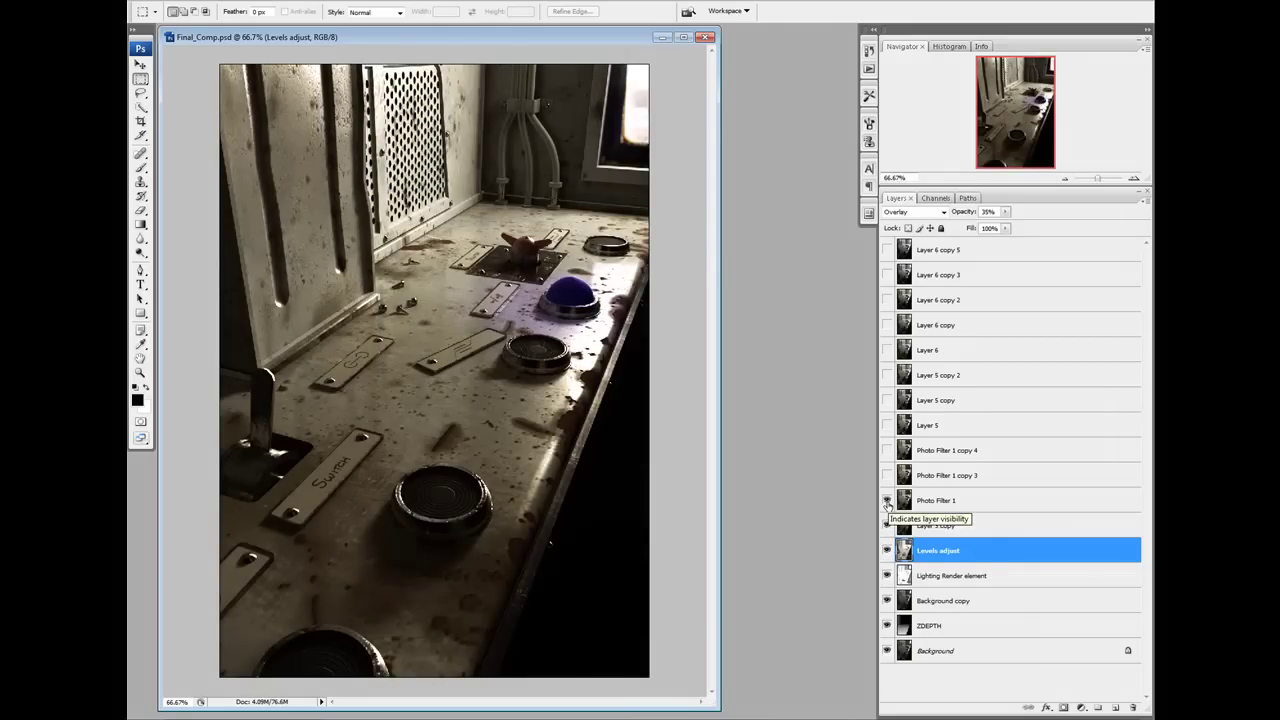
left_click(887, 501)
left_click(887, 501)
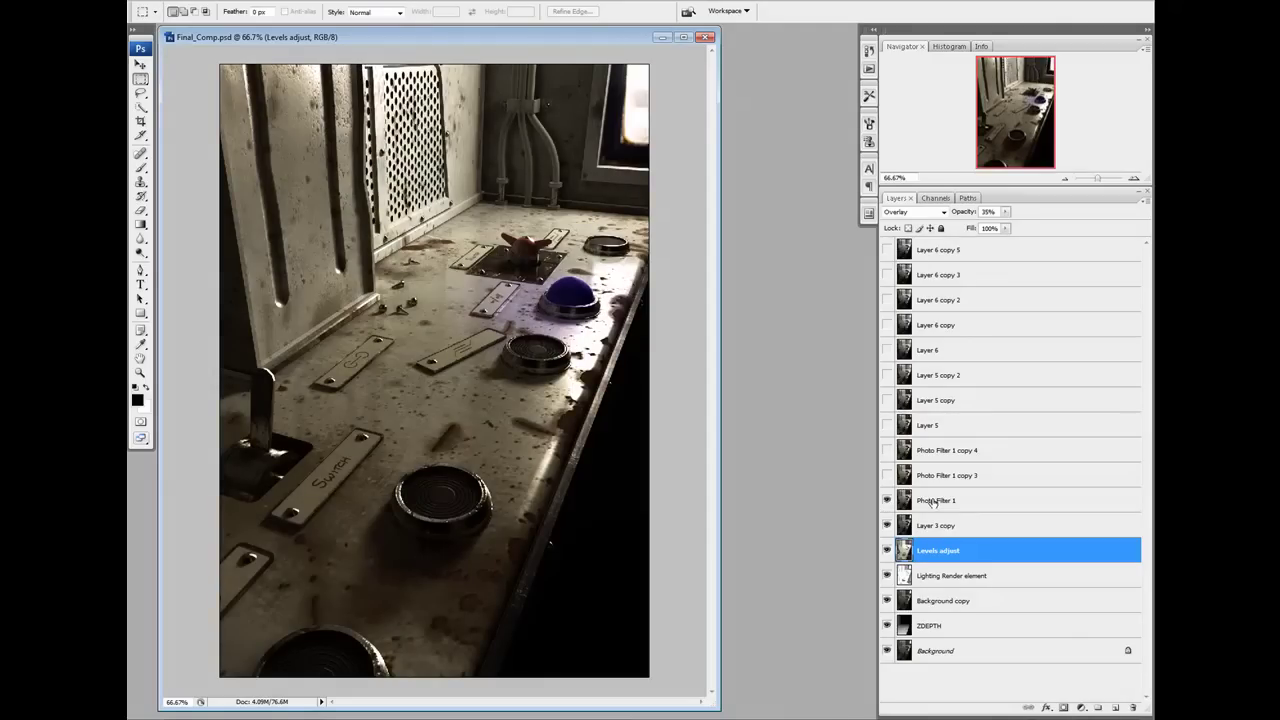
Step: Preview the Cooling Filter (LBB), Orange and Green Photo Filter presets on the Photo Filter 1 layer, and cancel without applying any
left_click(934, 501)
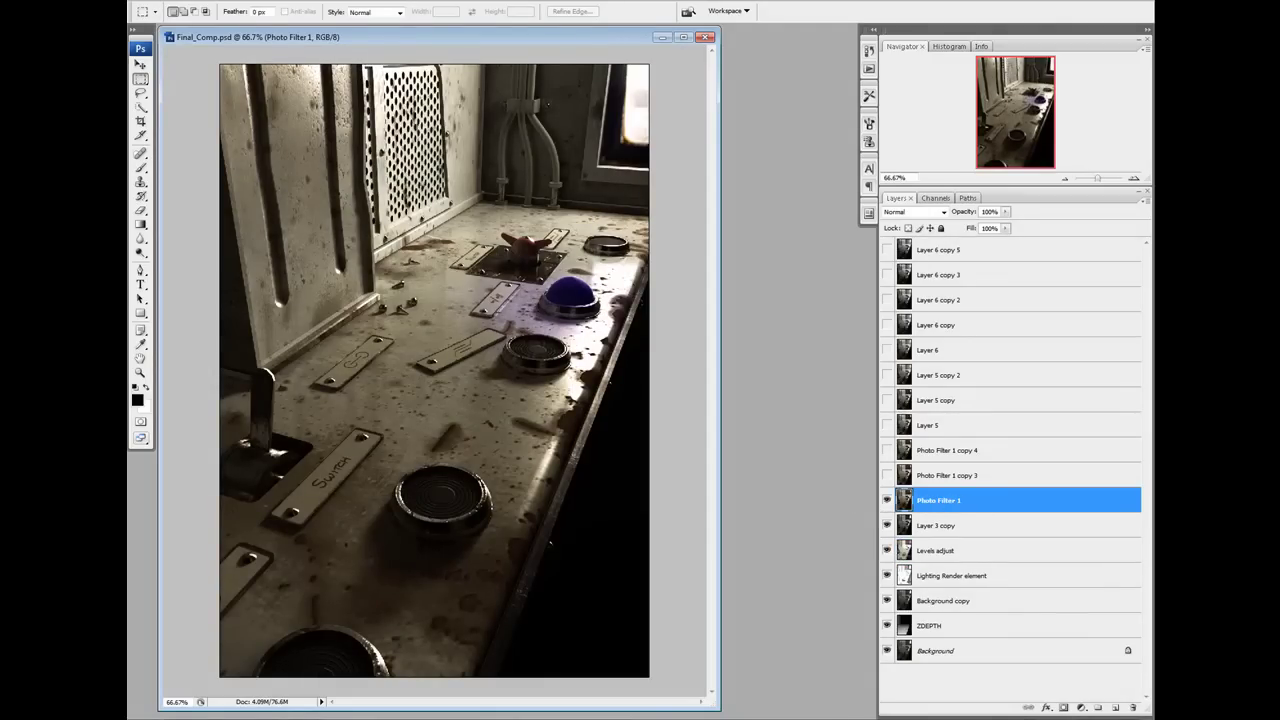
left_click(160, 5)
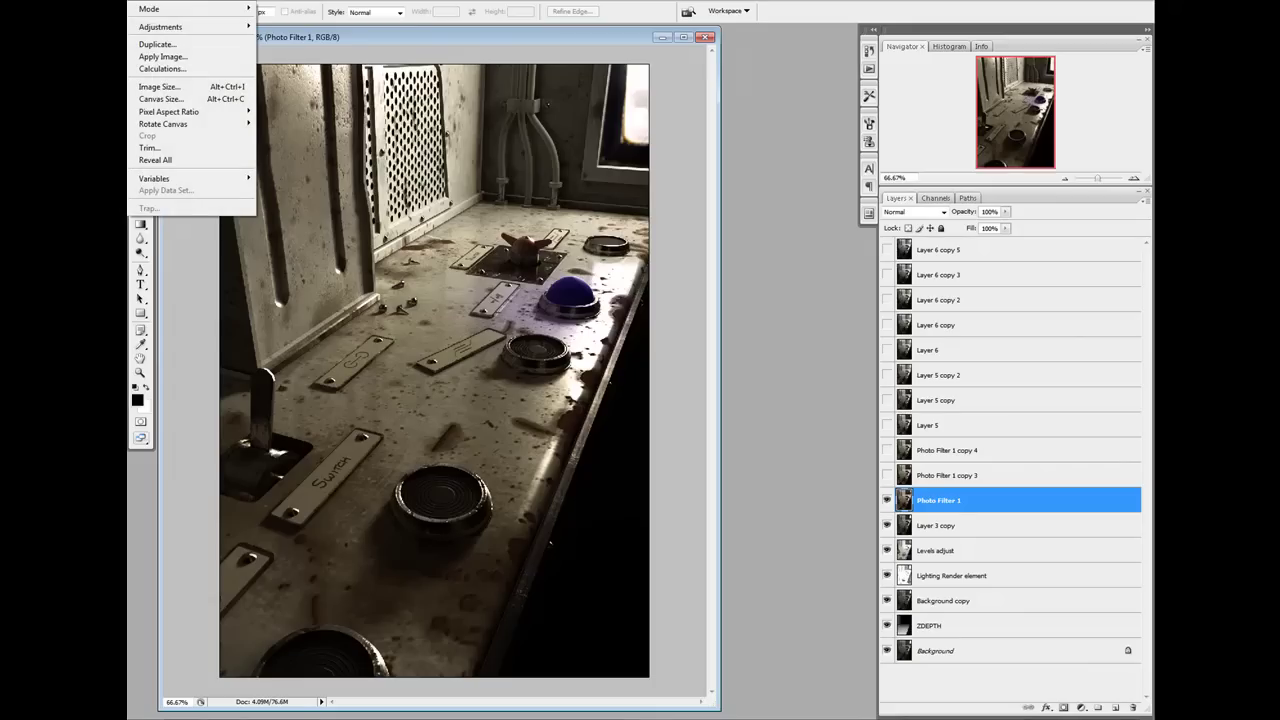
mouse_move(224, 36)
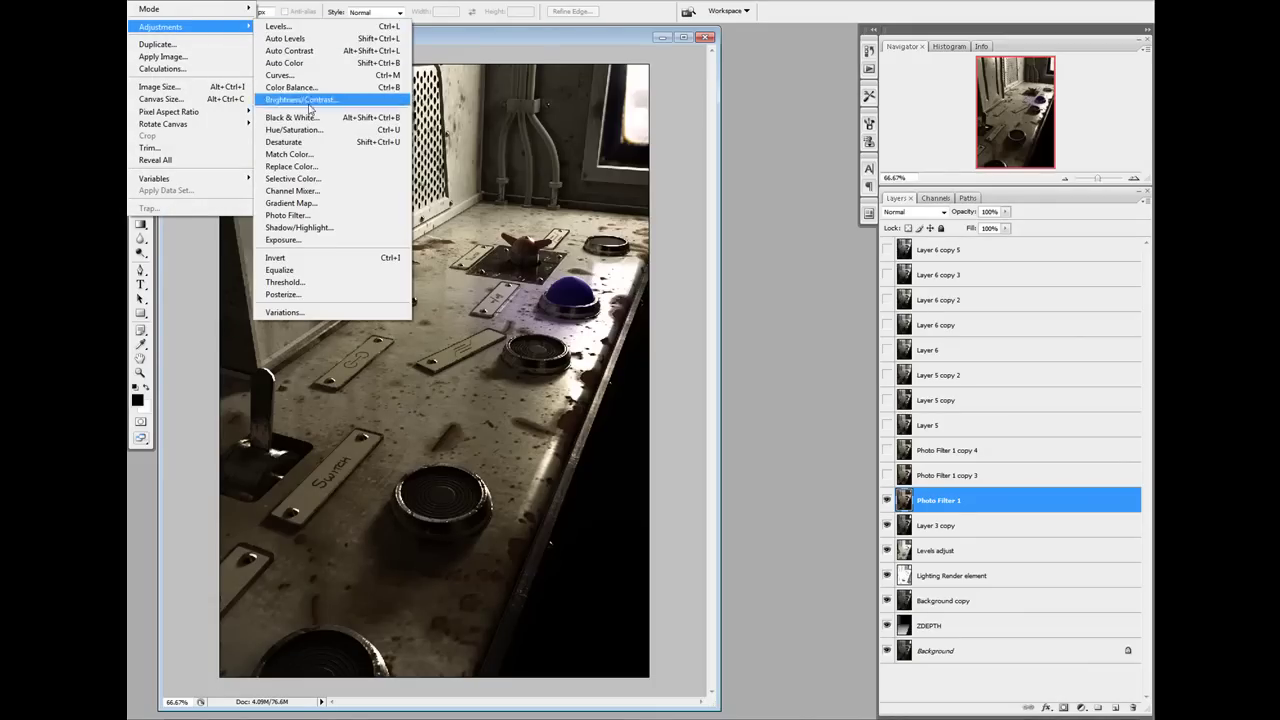
left_click(316, 215)
left_click(630, 63)
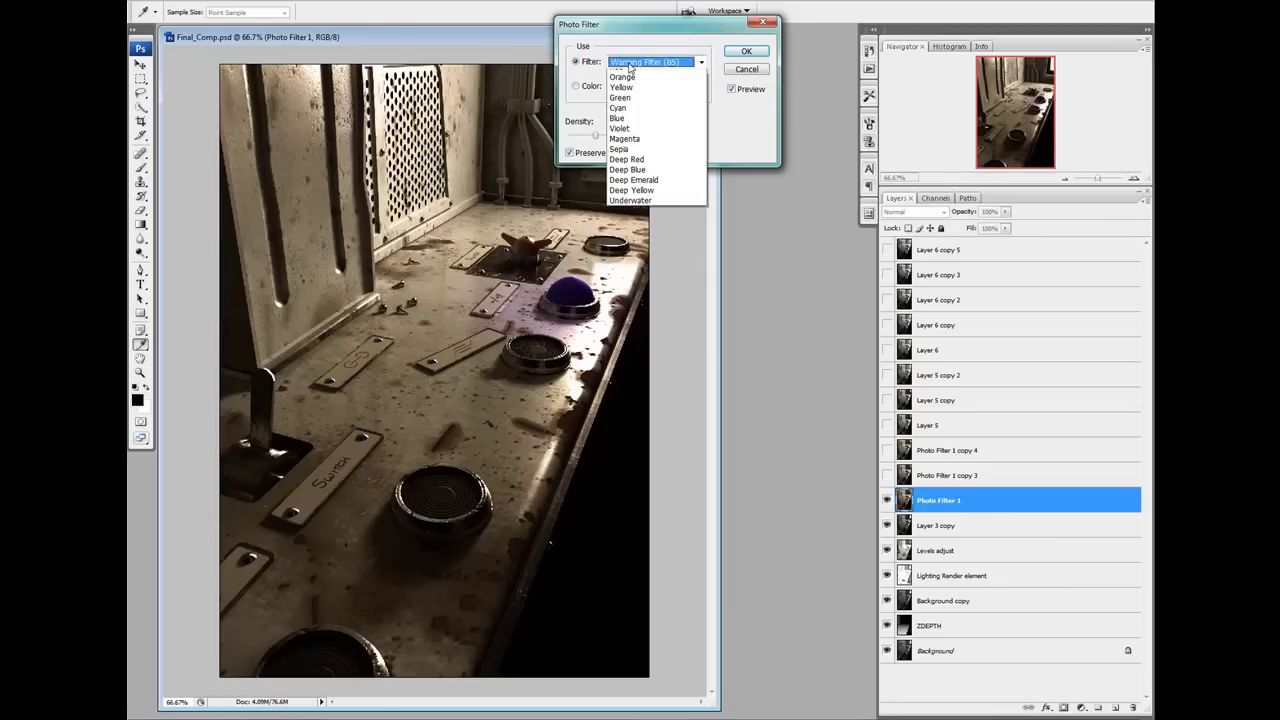
left_click(641, 85)
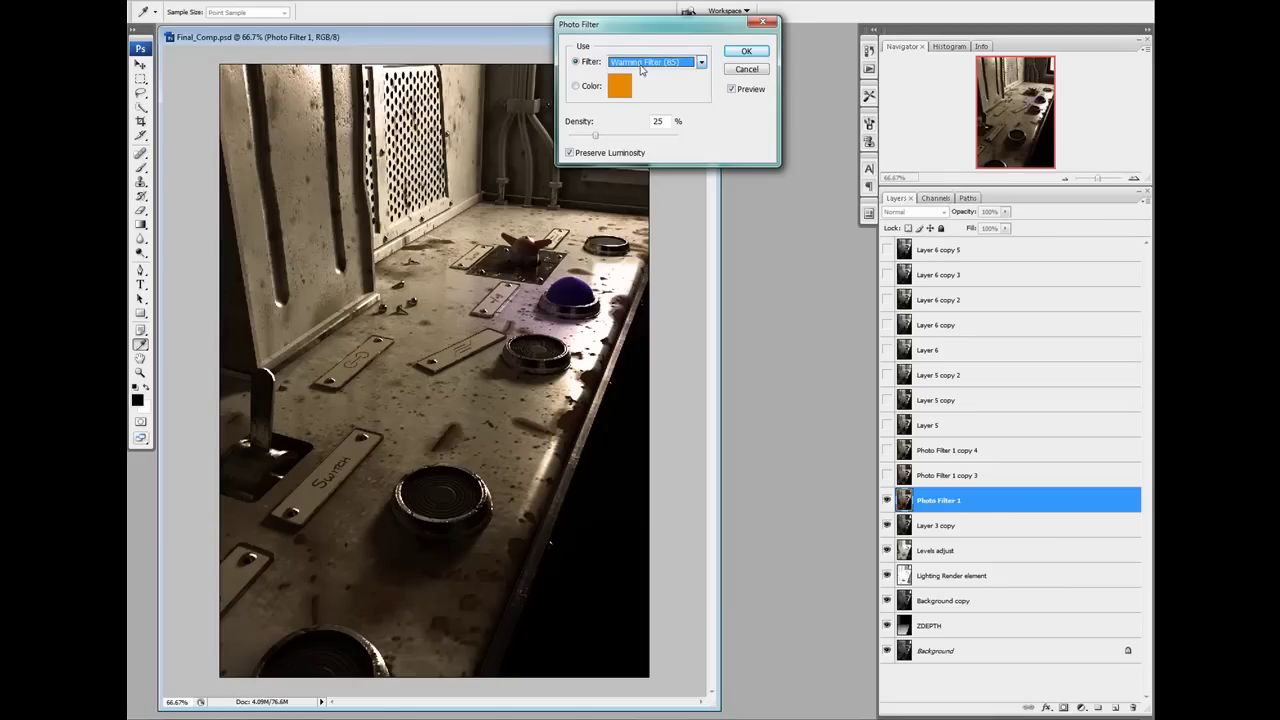
scroll(643, 68, "down", 3)
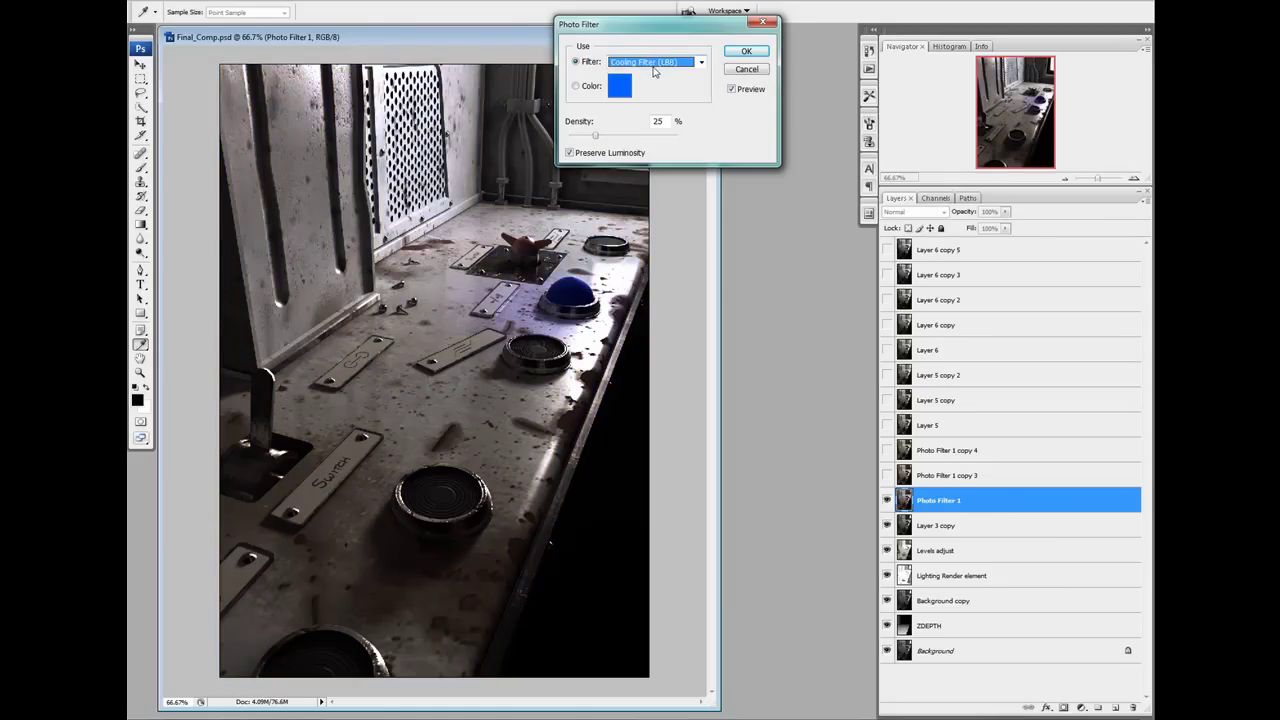
scroll(655, 72, "down", 4)
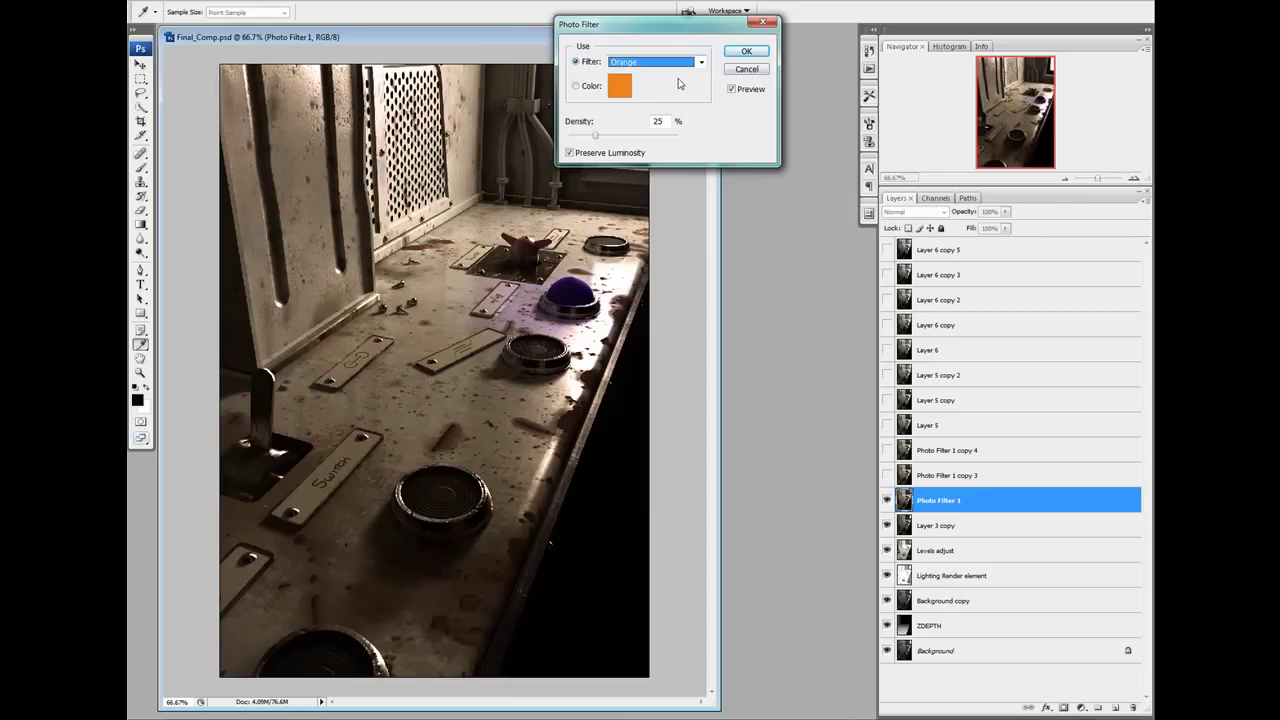
scroll(680, 84, "down", 2)
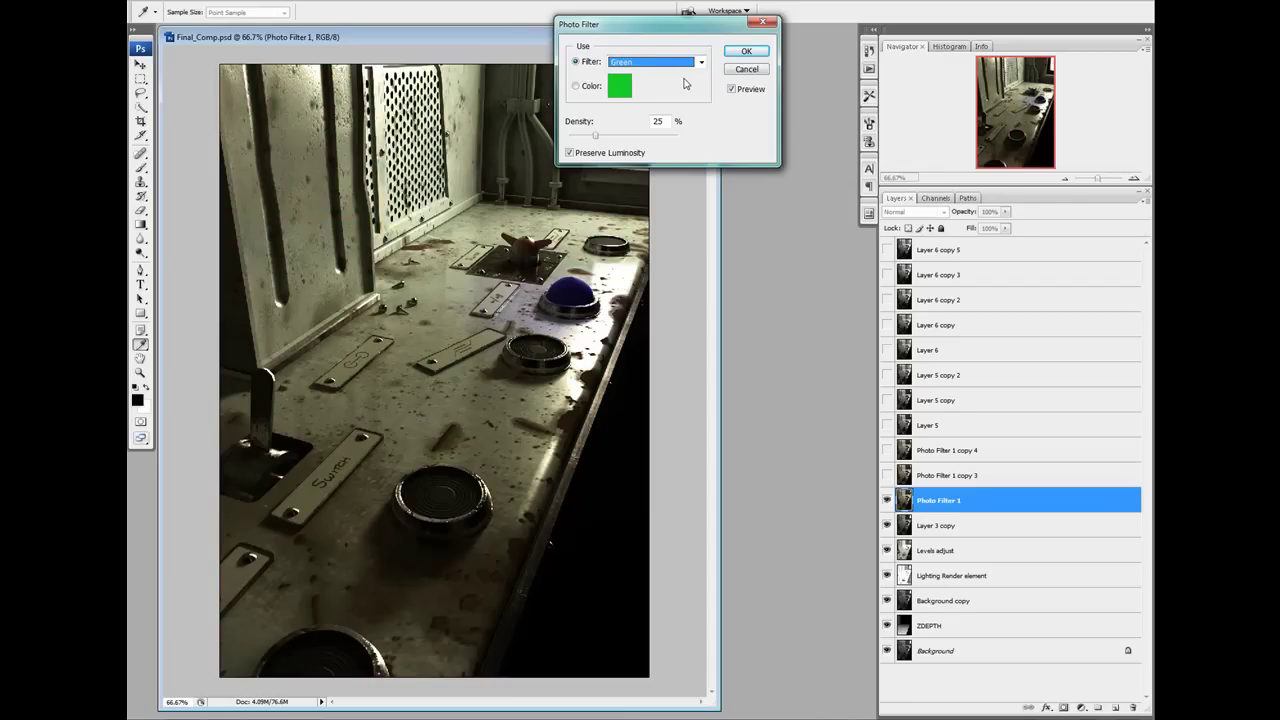
left_click(745, 70)
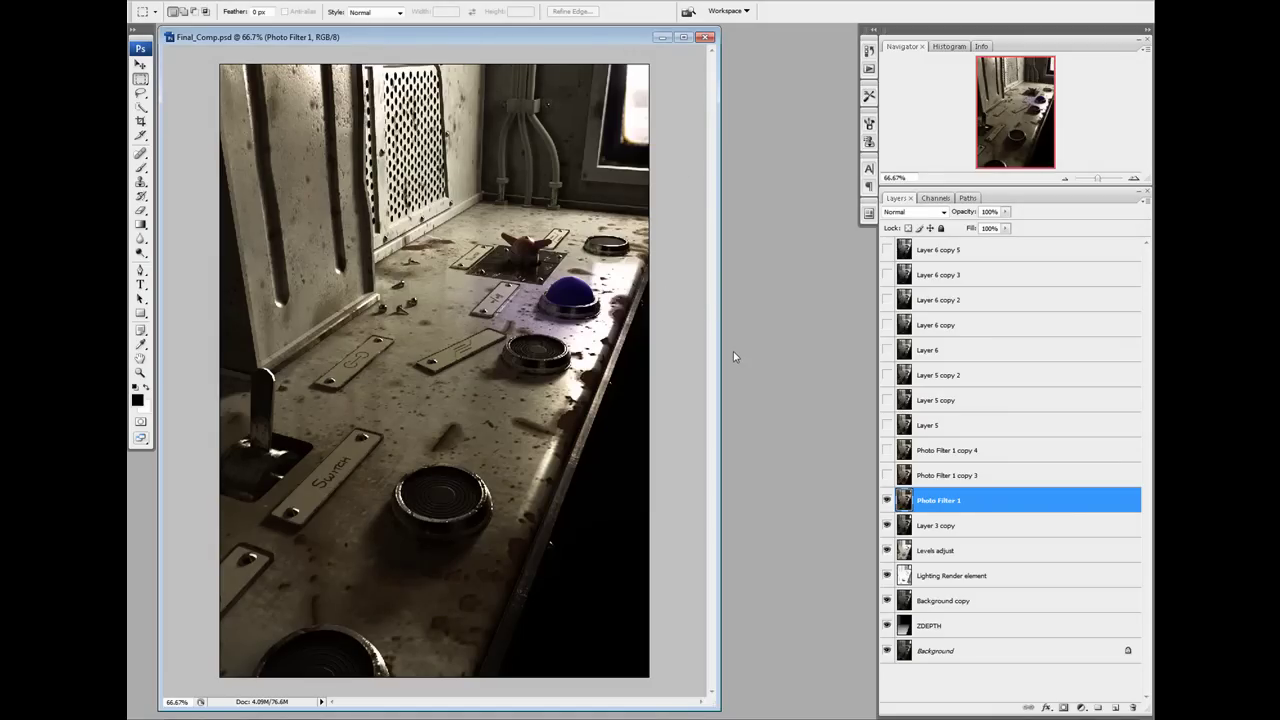
Step: Toggle the Photo Filter 1 layer's visibility to compare the image with and without the warm tint, leaving it visible
left_click(887, 500)
left_click(887, 500)
left_click(887, 500)
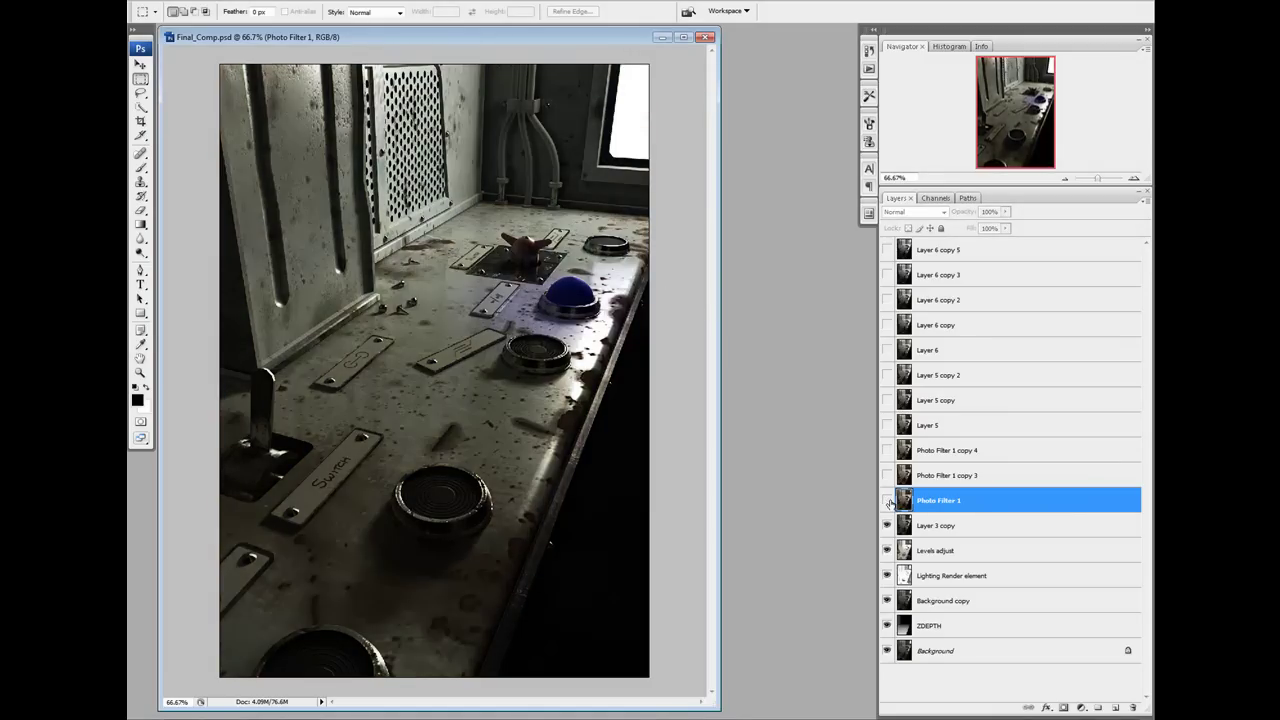
left_click(887, 500)
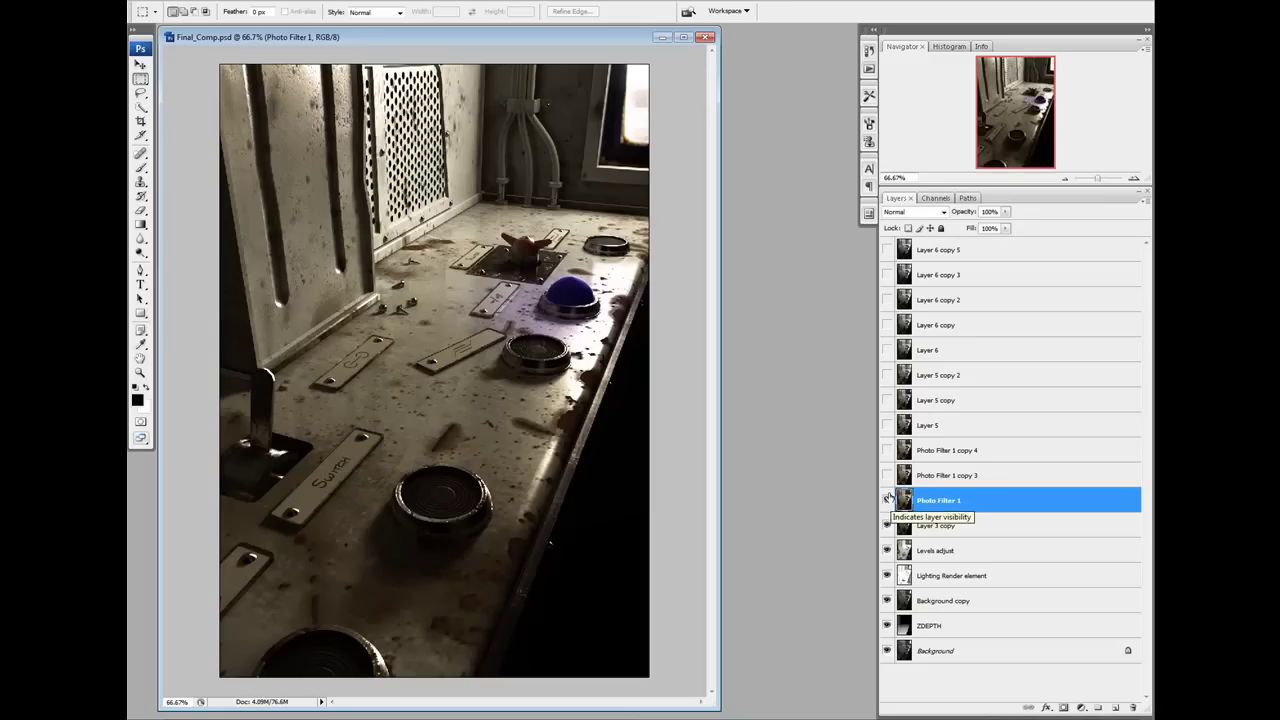
Step: Make the Photo Filter 1 copy 3 layer visible, toggling it to compare the image with and without it
left_click(887, 475)
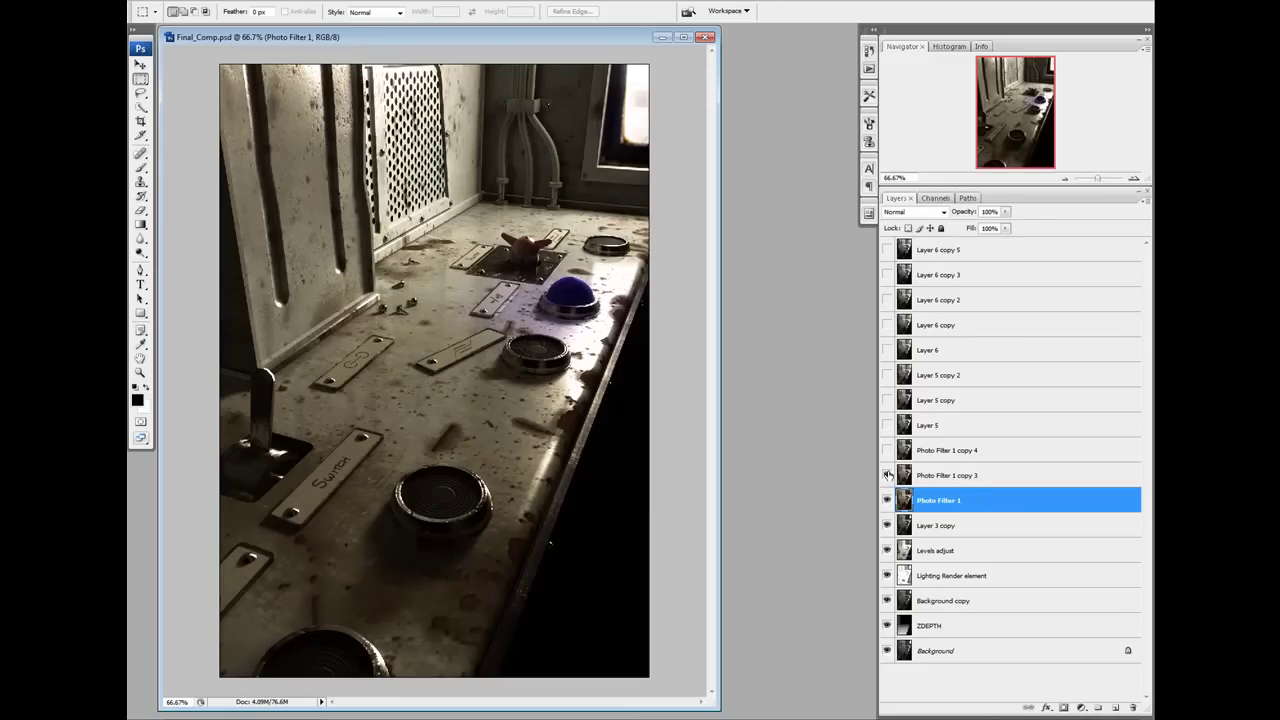
left_click(887, 475)
left_click(887, 475)
left_click(887, 475)
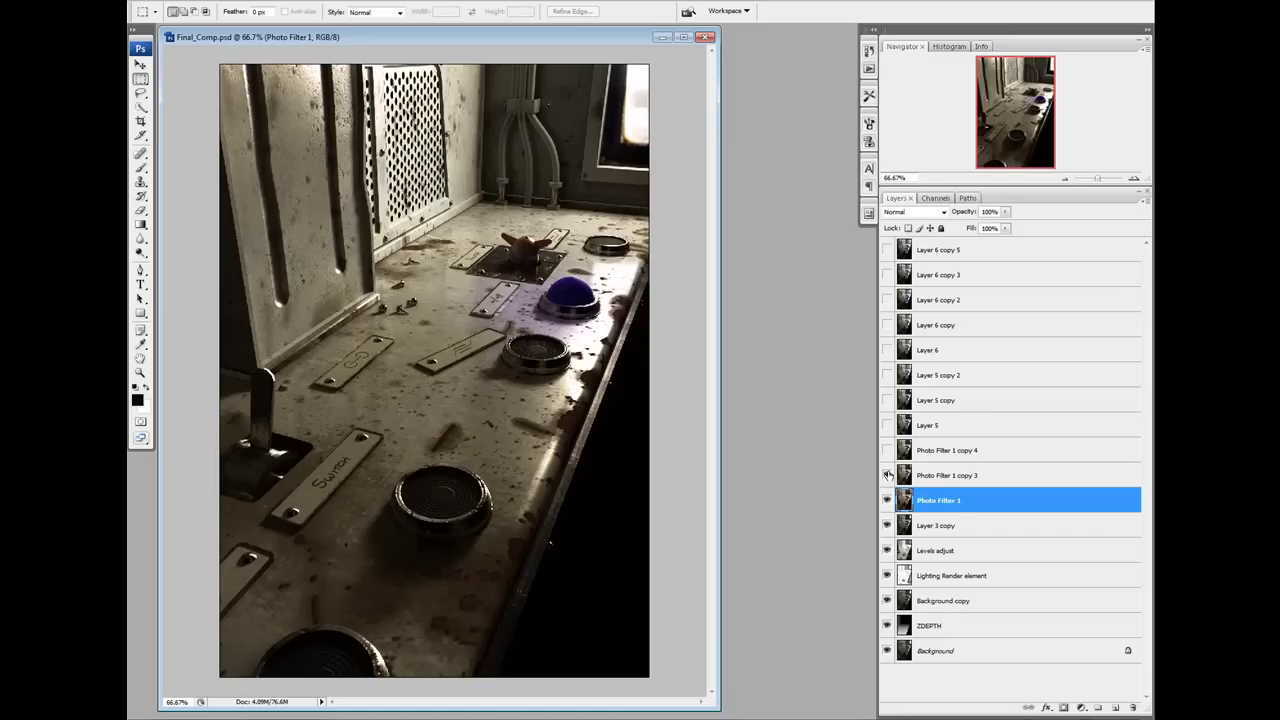
left_click(887, 475)
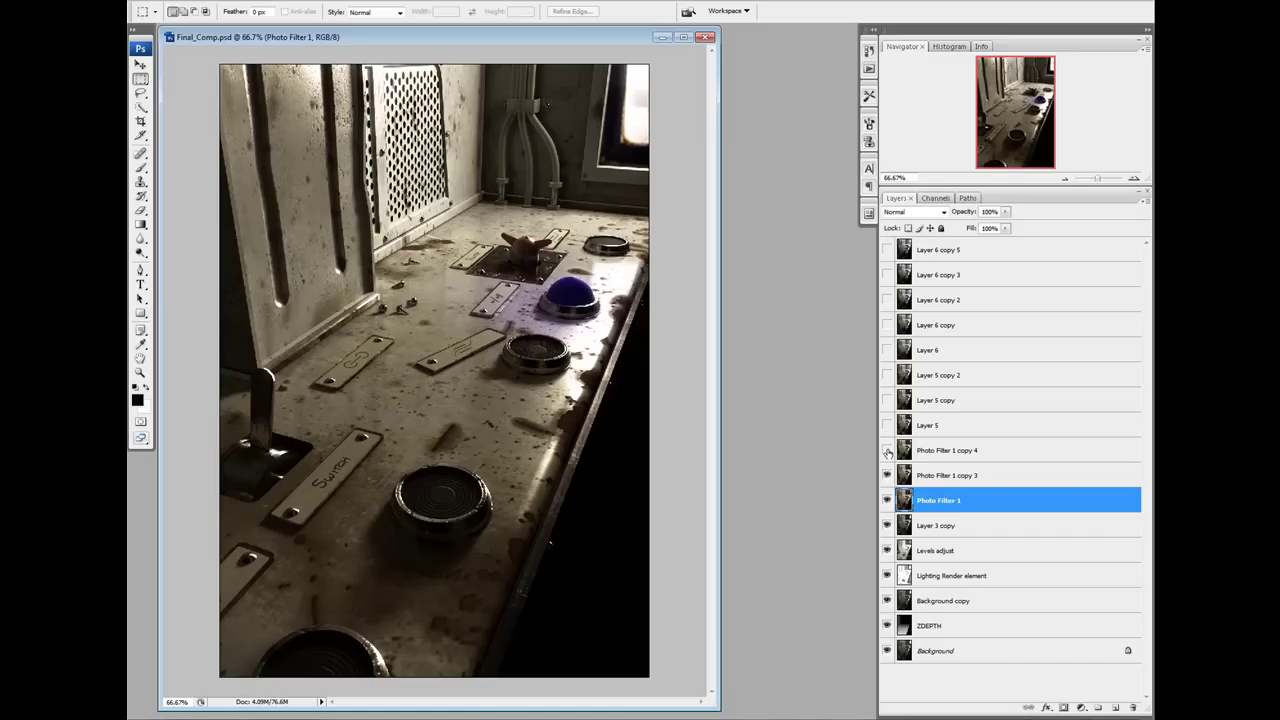
Step: Show the Photo Filter 1 copy 4 layer, compare the image with and without it, and rename it "Lens Blur Effect"
left_click(887, 452)
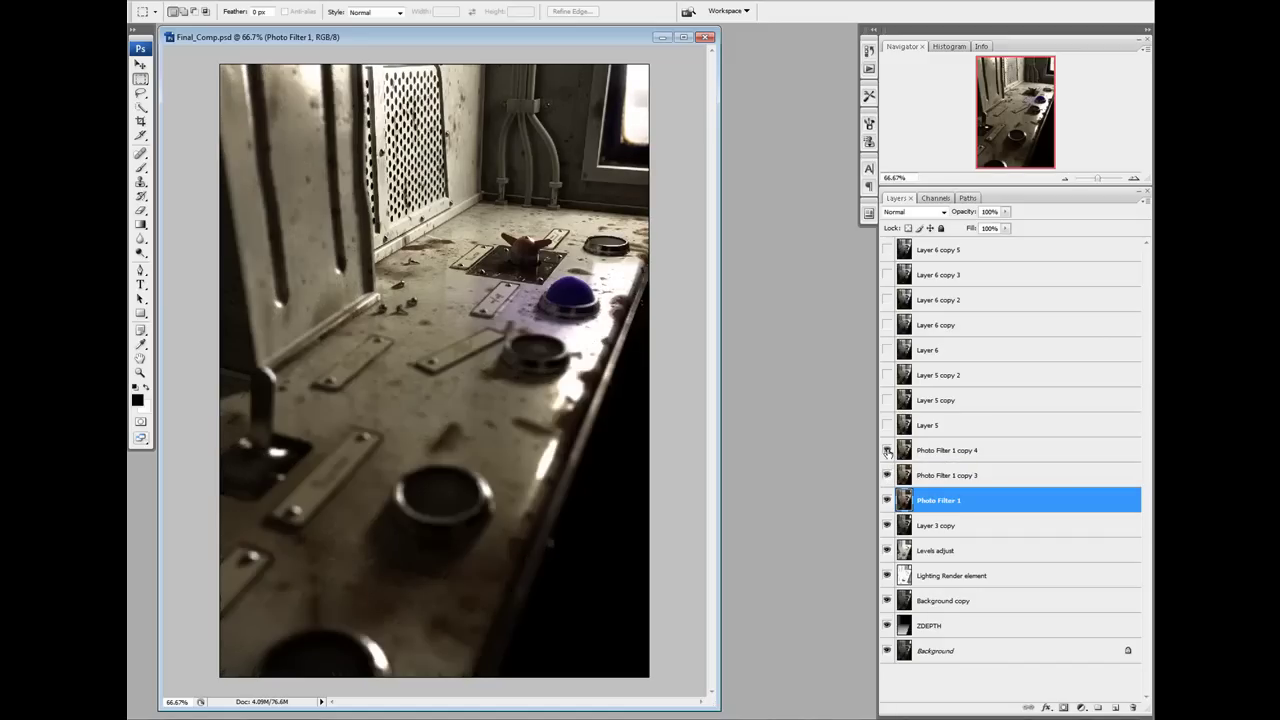
left_click(925, 453)
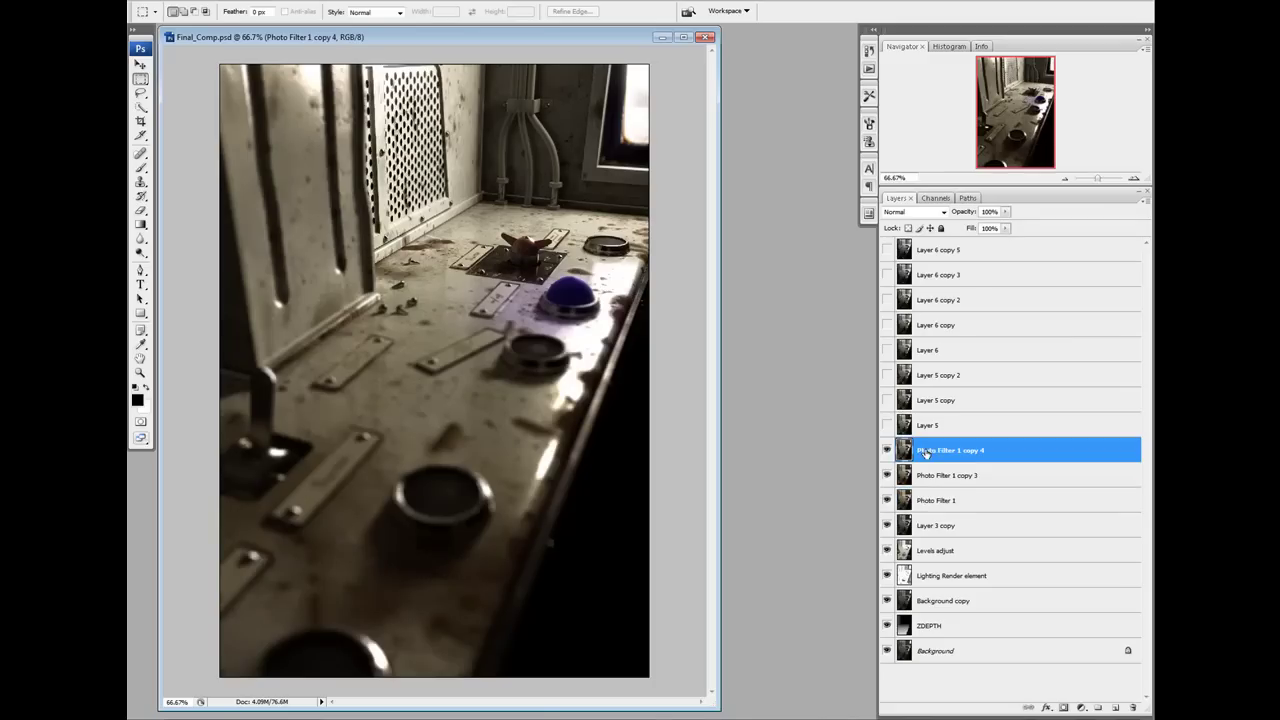
left_click(887, 452)
left_click(887, 452)
double_click(947, 451)
type("Lens Blur Effect")
key("Return")
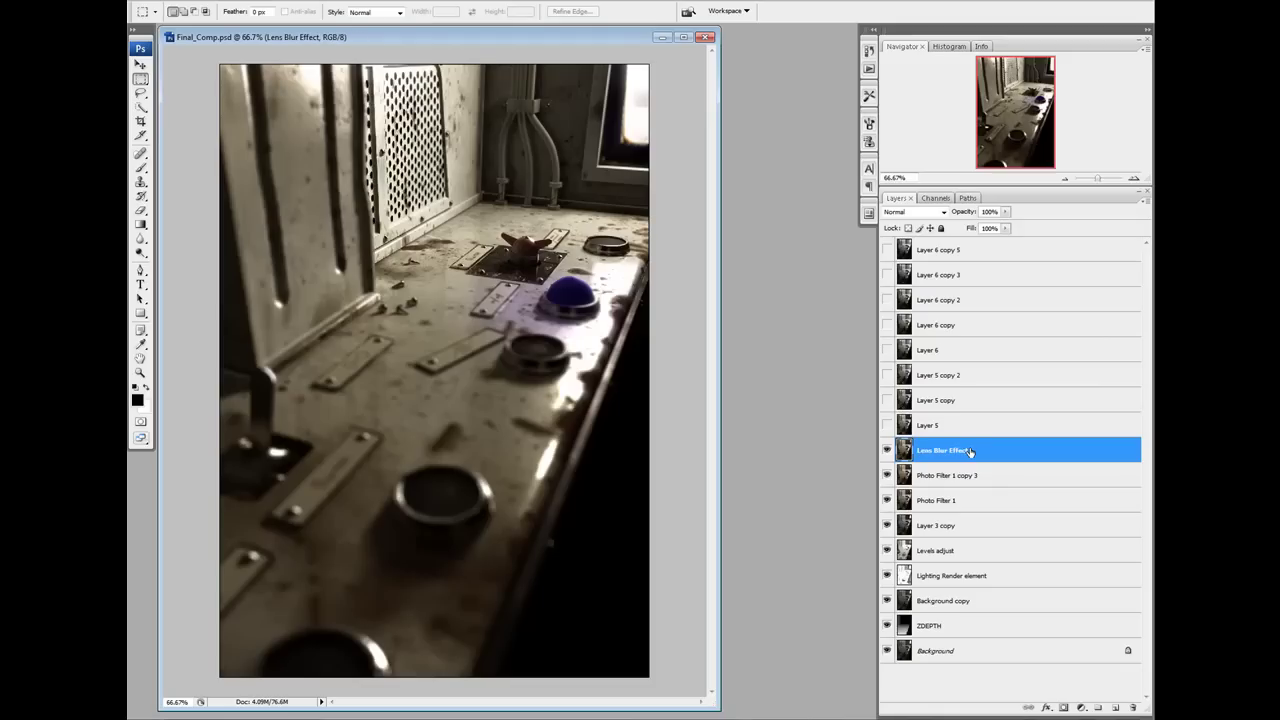
Step: Toggle the Lens Blur Effect layer to compare the blurred and sharp foreground, leaving the layer visible
left_click(886, 451)
left_click(886, 451)
left_click(886, 451)
left_click(886, 451)
Step: Preview a Lens Blur on the Lens Blur Effect layer with Alpha 1 as depth map source, testing the blur focal distance and returning it to 0
left_click(272, 1)
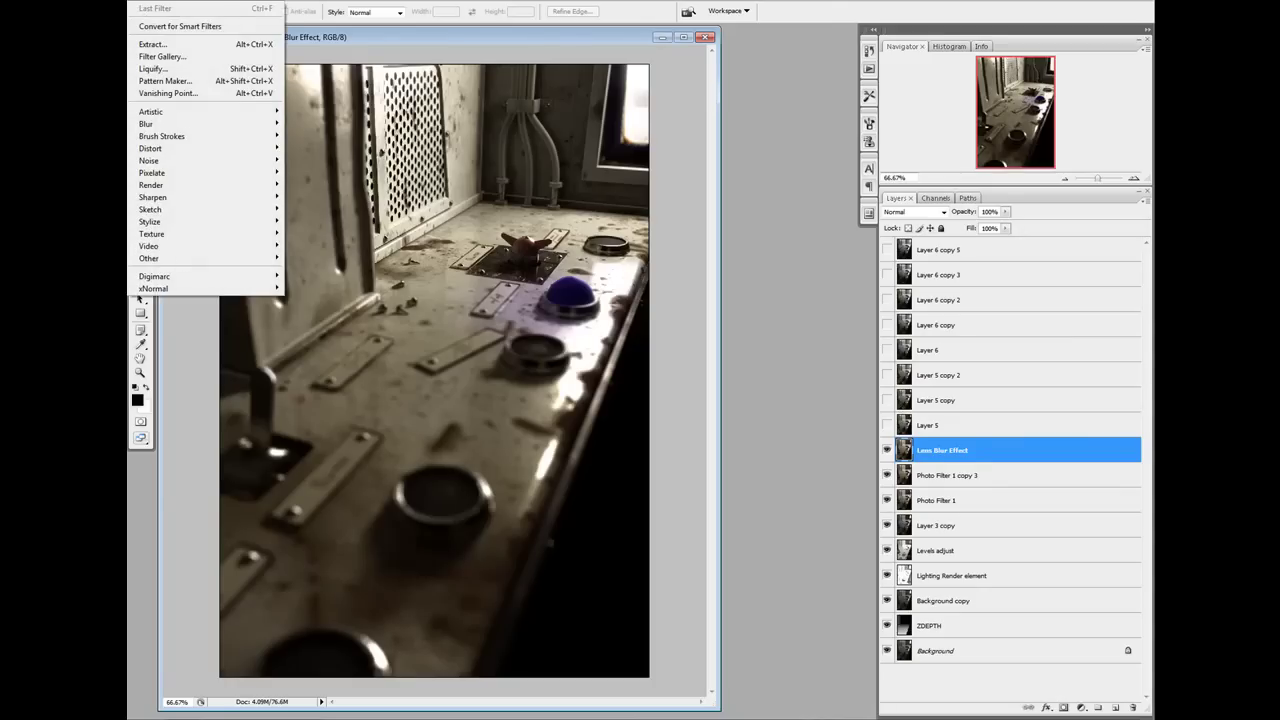
mouse_move(246, 124)
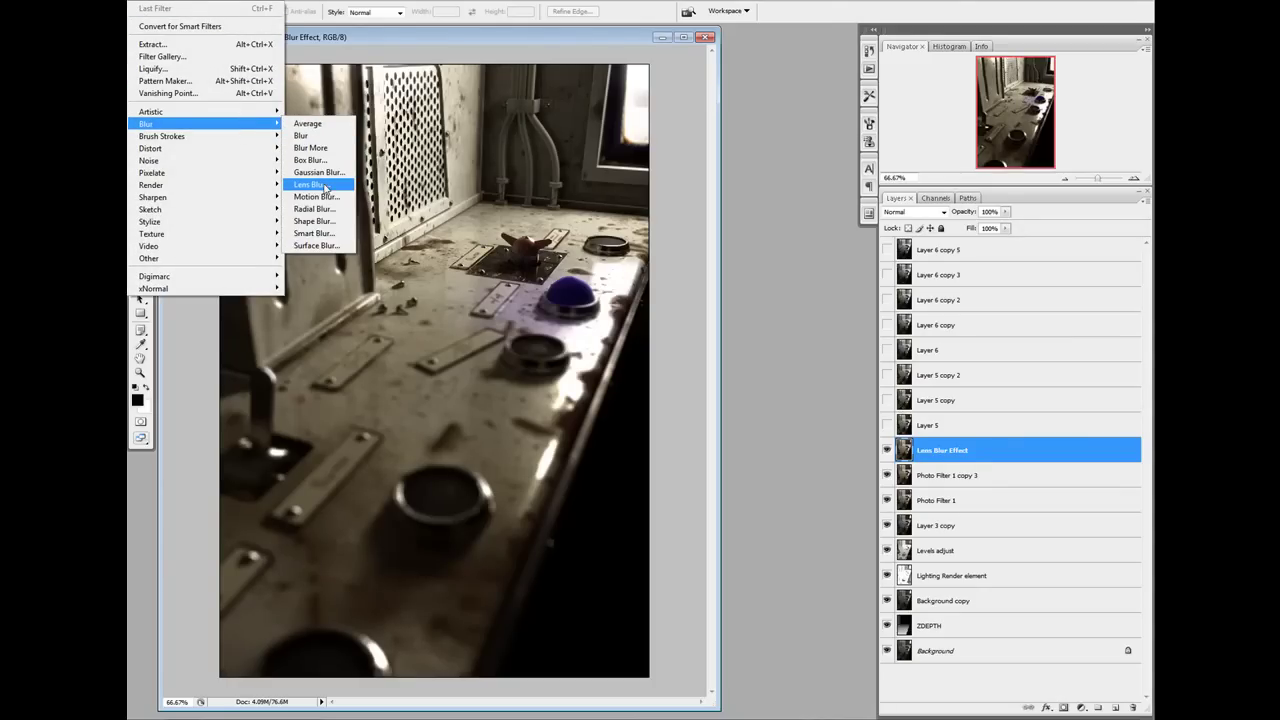
left_click(324, 187)
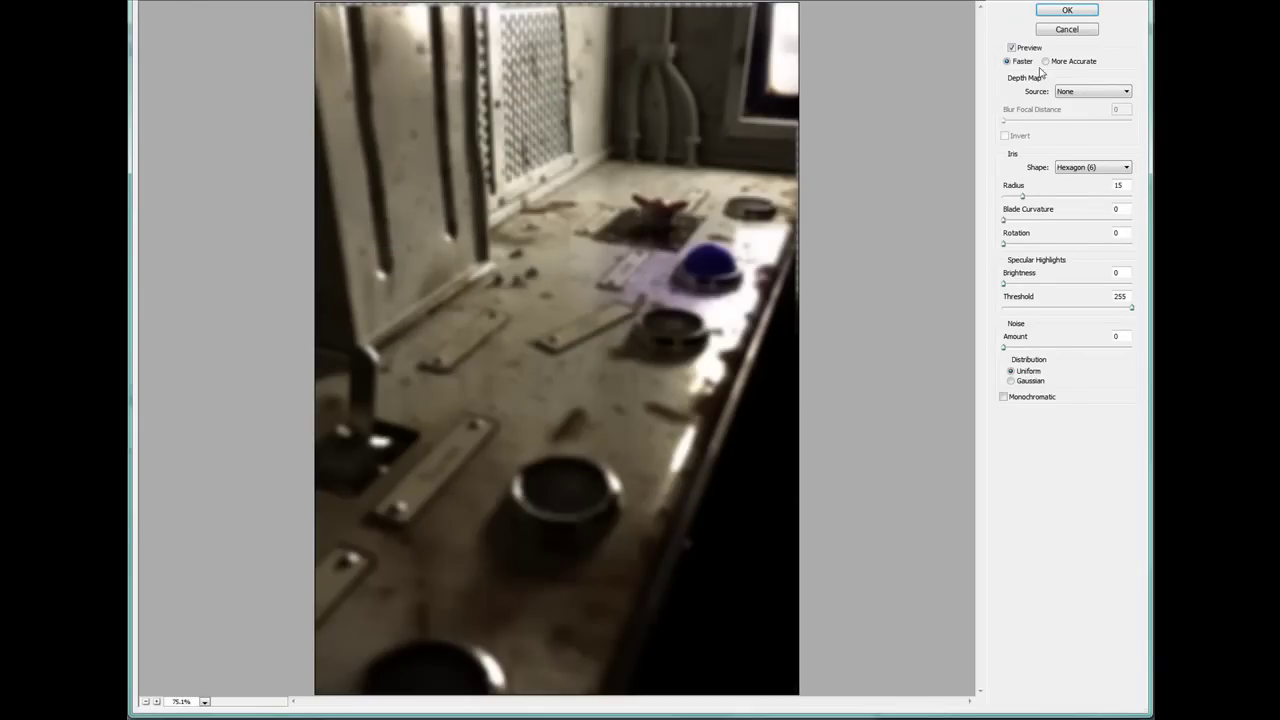
left_click(1075, 95)
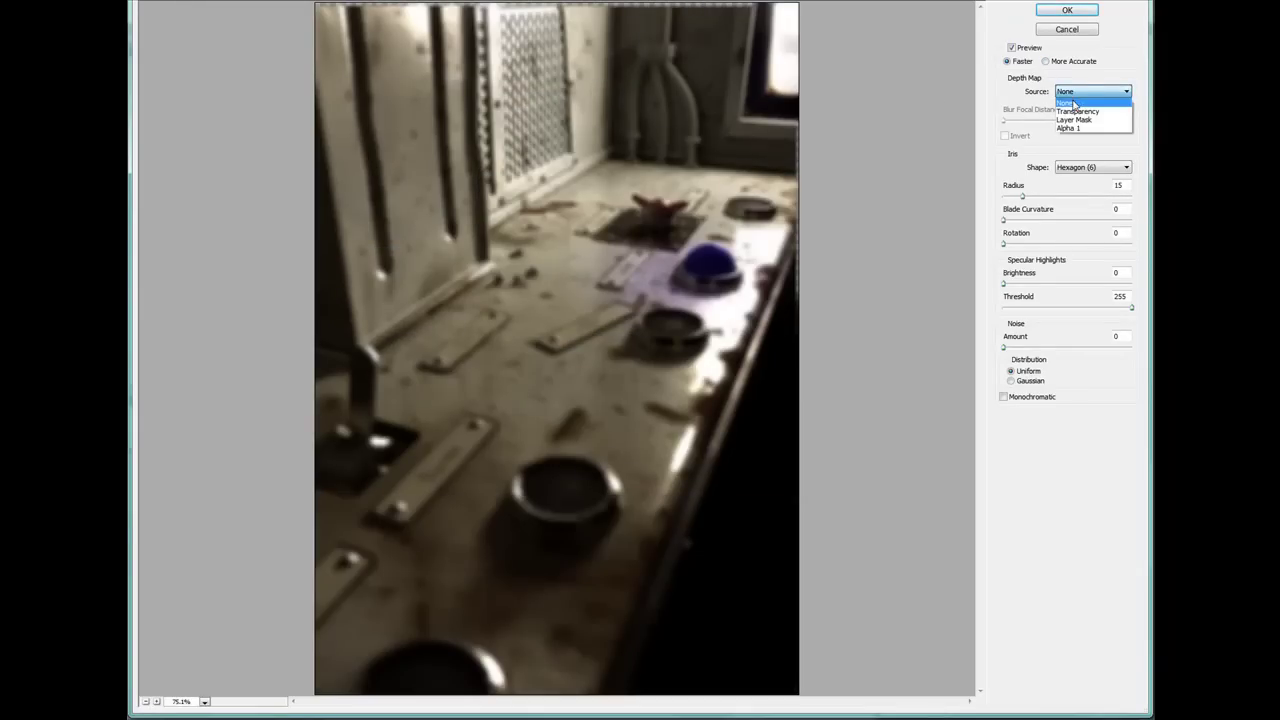
left_click(1069, 129)
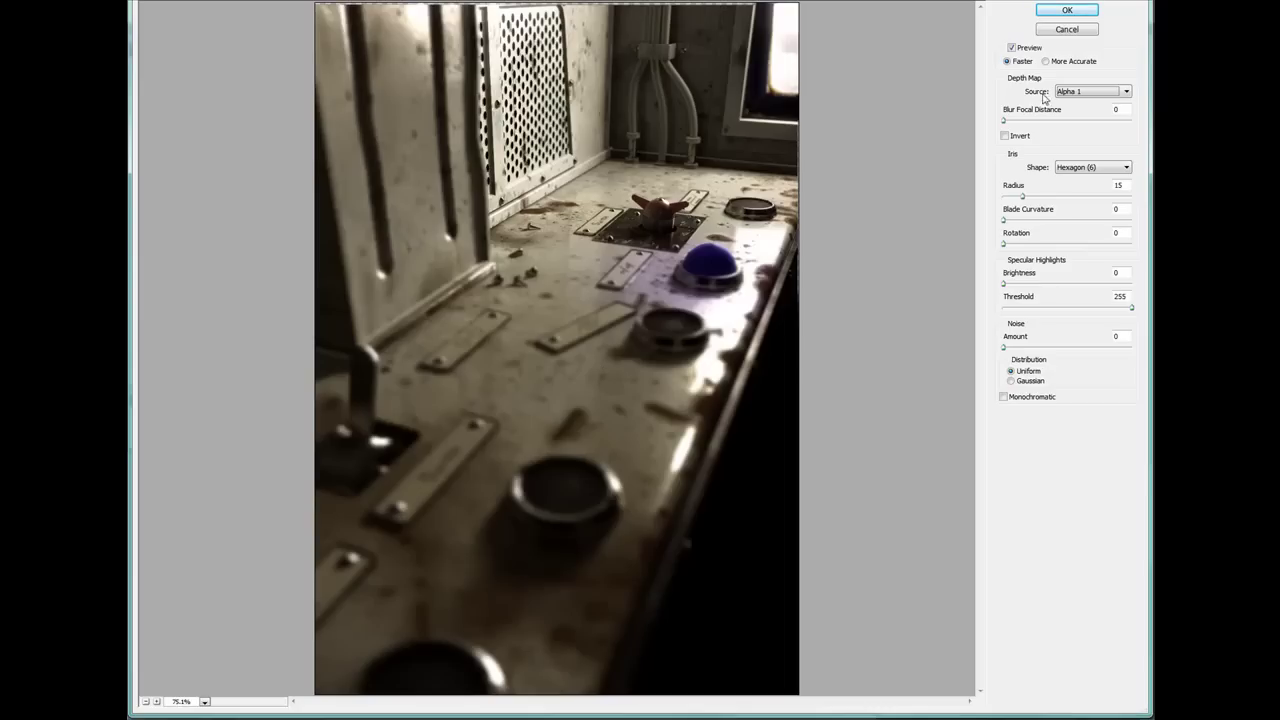
left_click(1004, 121)
left_click_drag(1004, 121, 1042, 122)
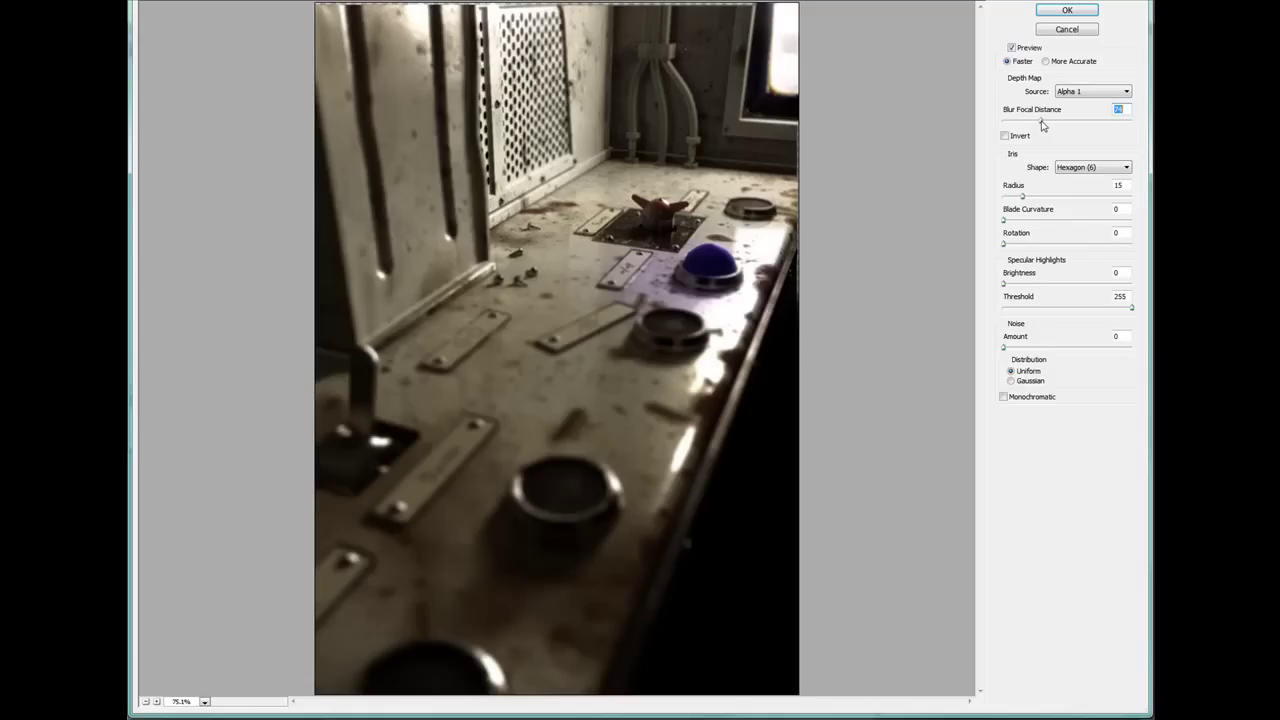
left_click_drag(1042, 122, 999, 122)
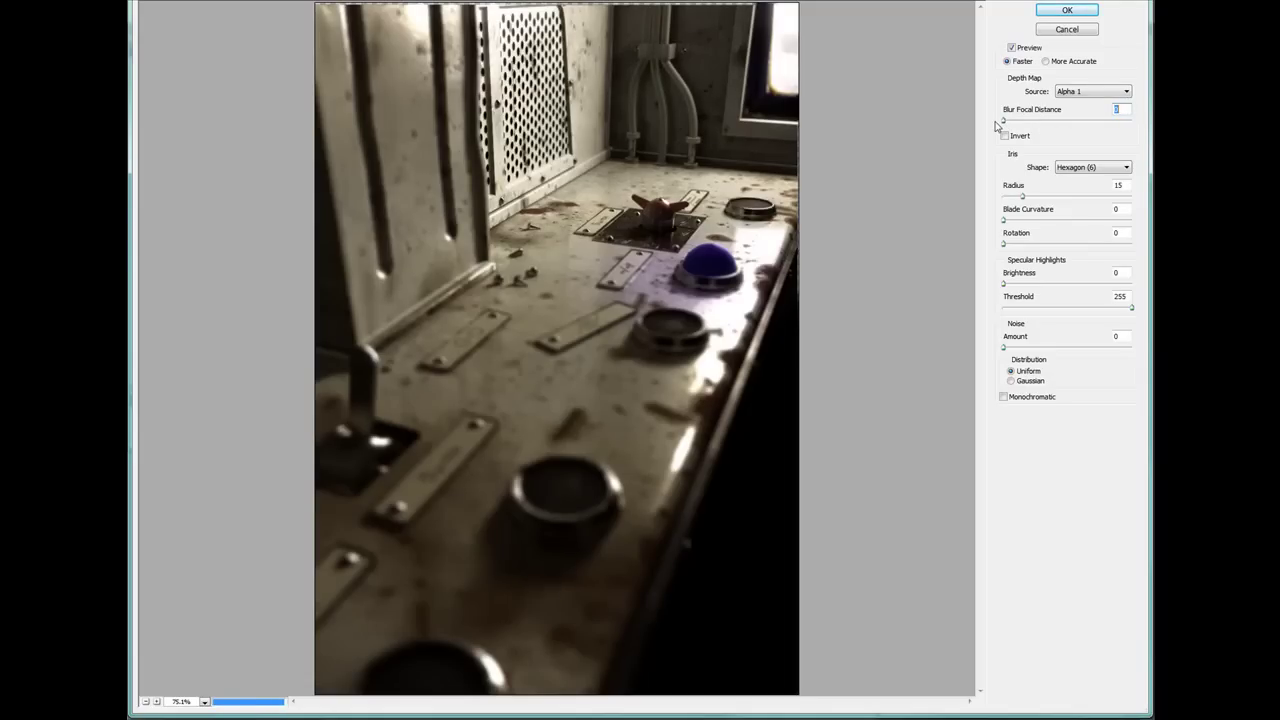
Step: Try Lens Blur with radius 47, blade curvature 32, specular highlight brightness 33 and threshold 130
left_click_drag(1023, 197, 1063, 198)
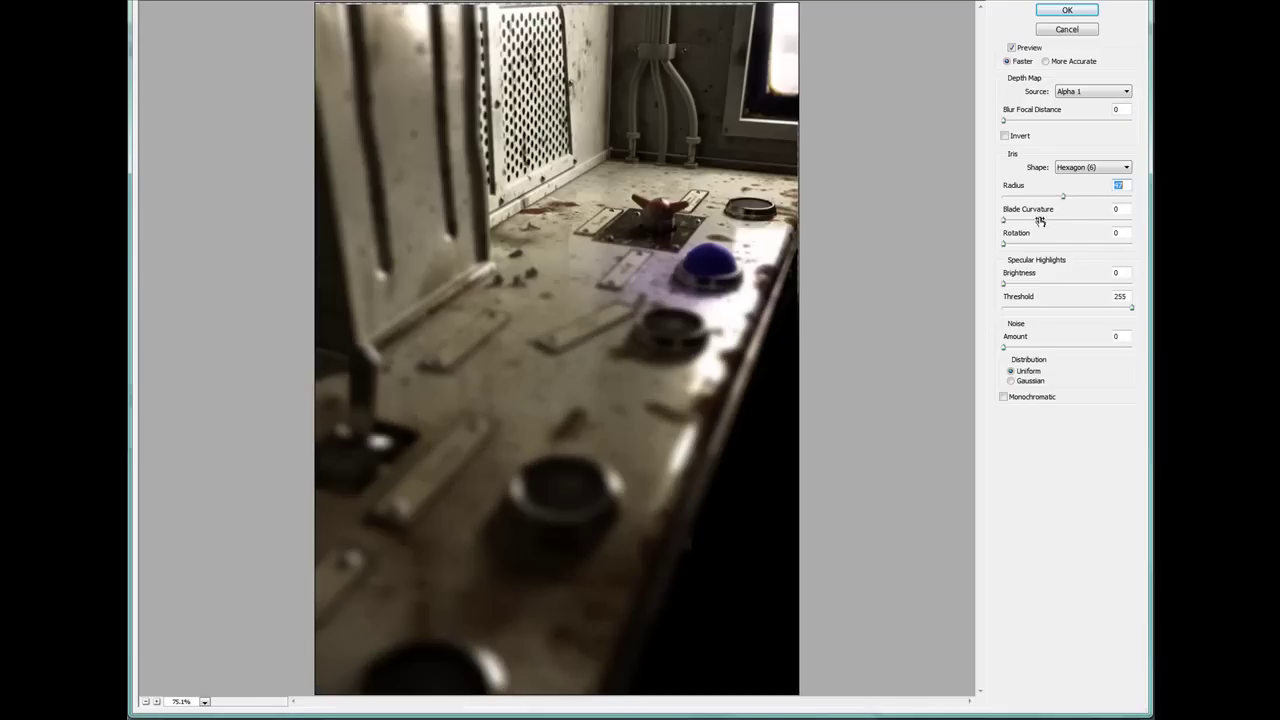
left_click_drag(1004, 220, 1046, 224)
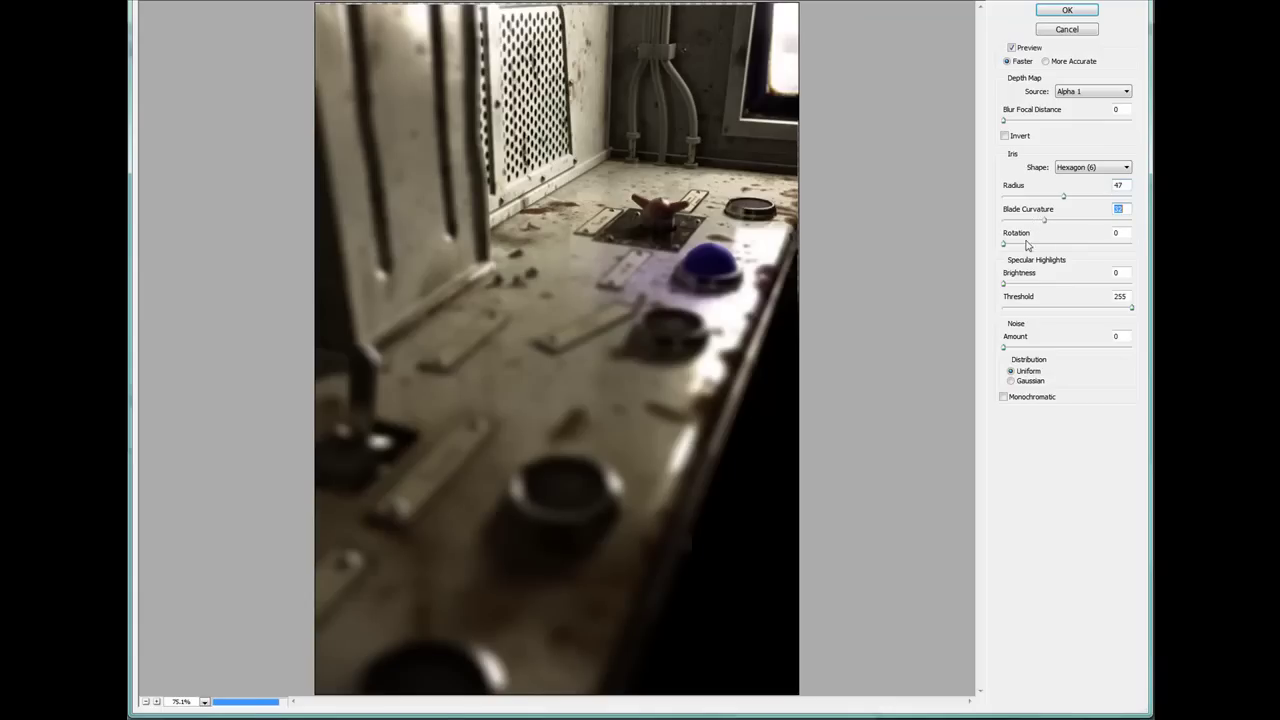
left_click_drag(1005, 287, 1047, 288)
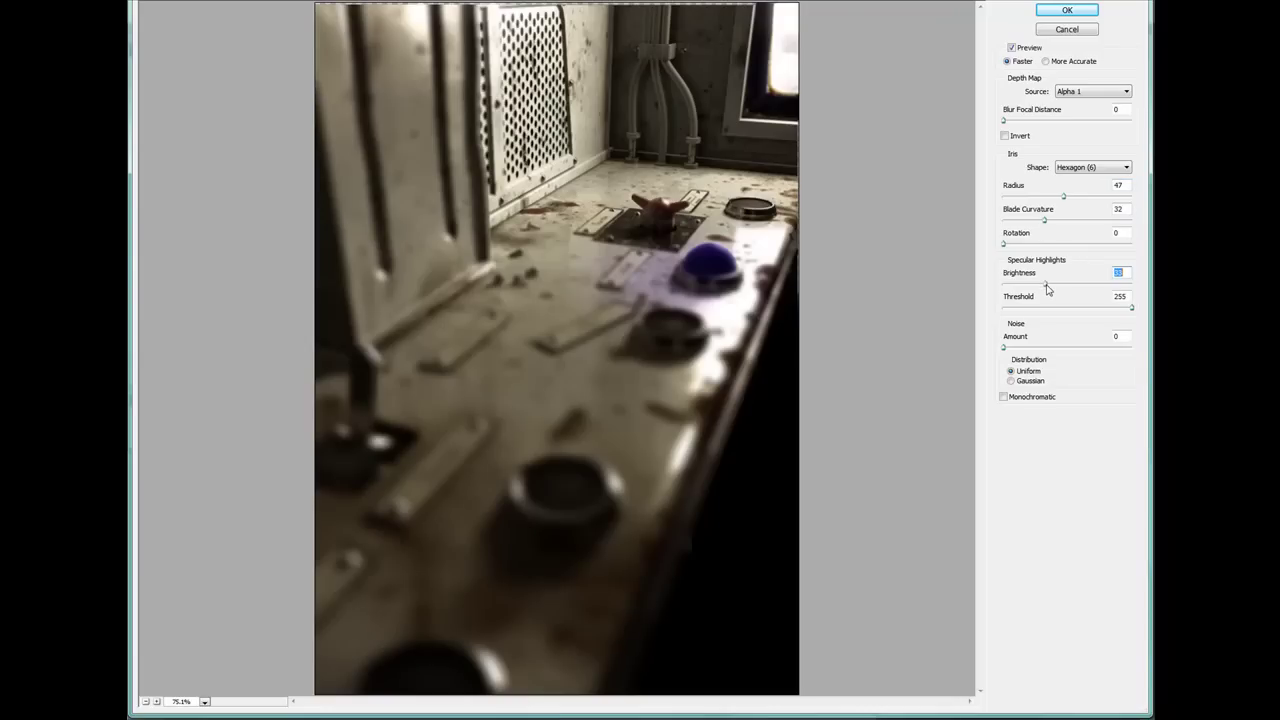
left_click_drag(1131, 313, 1071, 314)
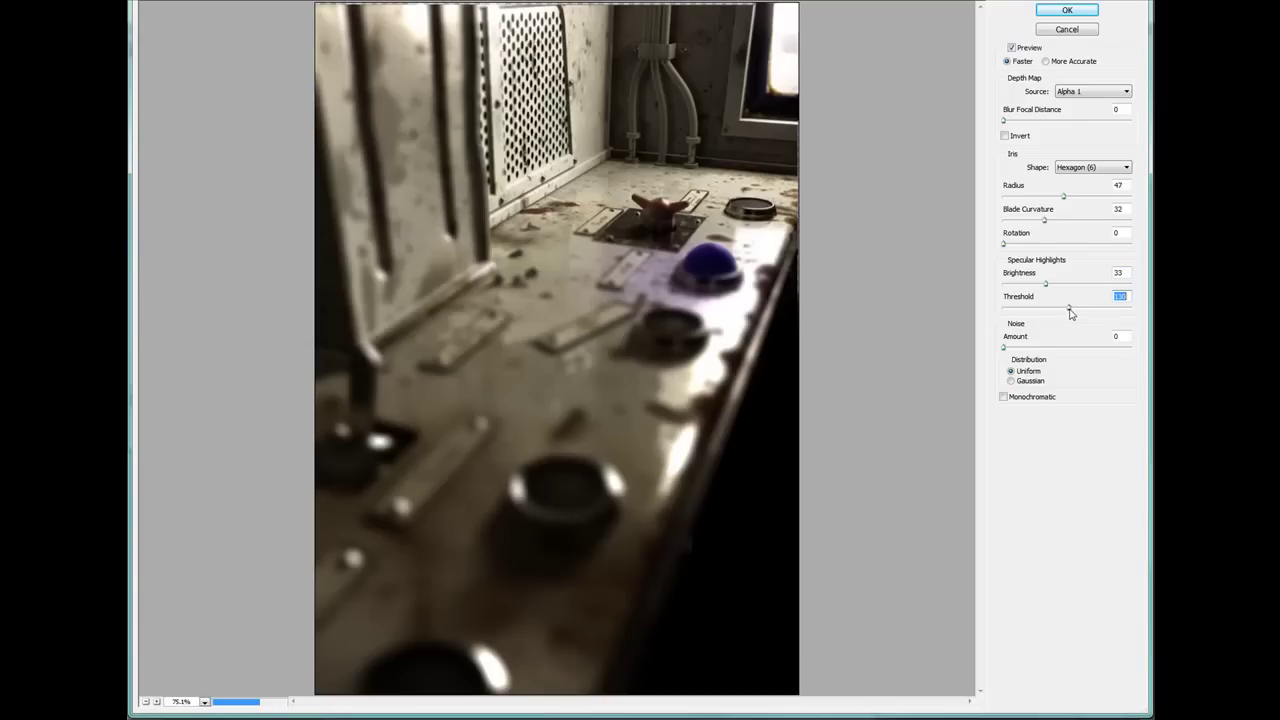
Step: Test the Lens Blur noise amount, return it to 0, and cancel the filter without applying it
left_click(1008, 348)
mouse_move(1021, 349)
left_mouse_down()
mouse_move(1032, 350)
mouse_move(1001, 350)
left_mouse_up()
left_click(1116, 336)
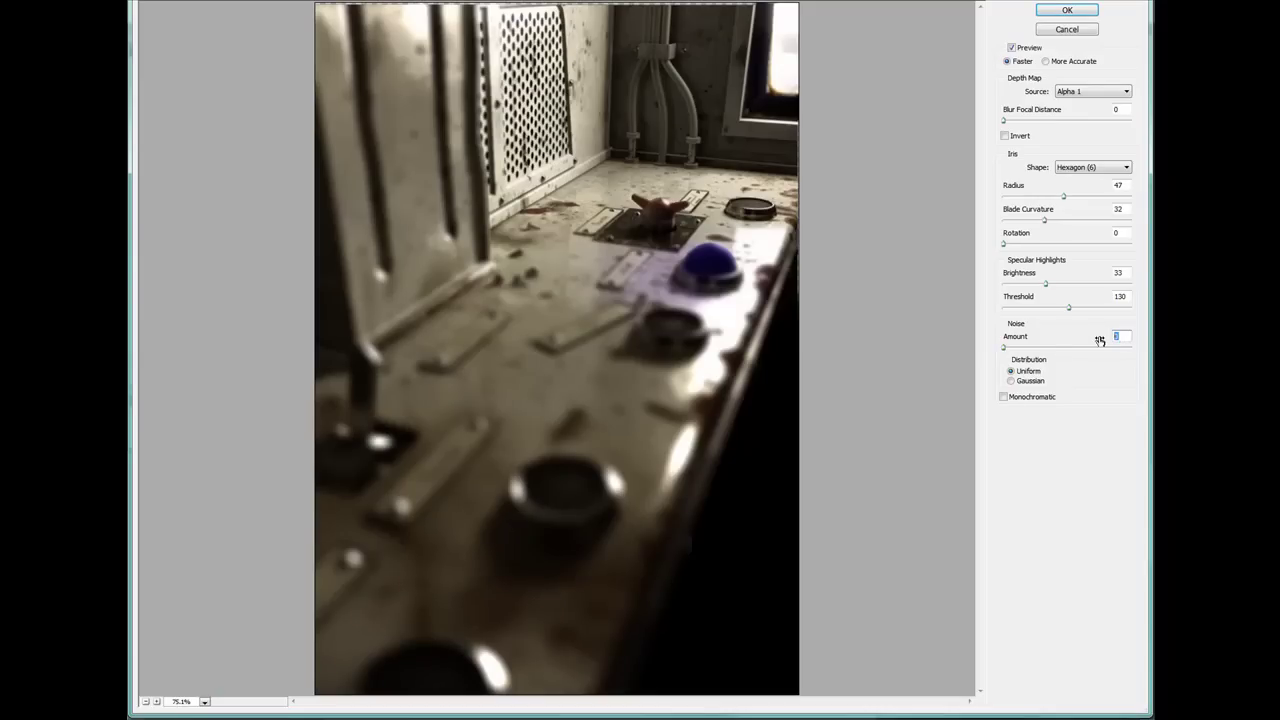
left_click(1067, 30)
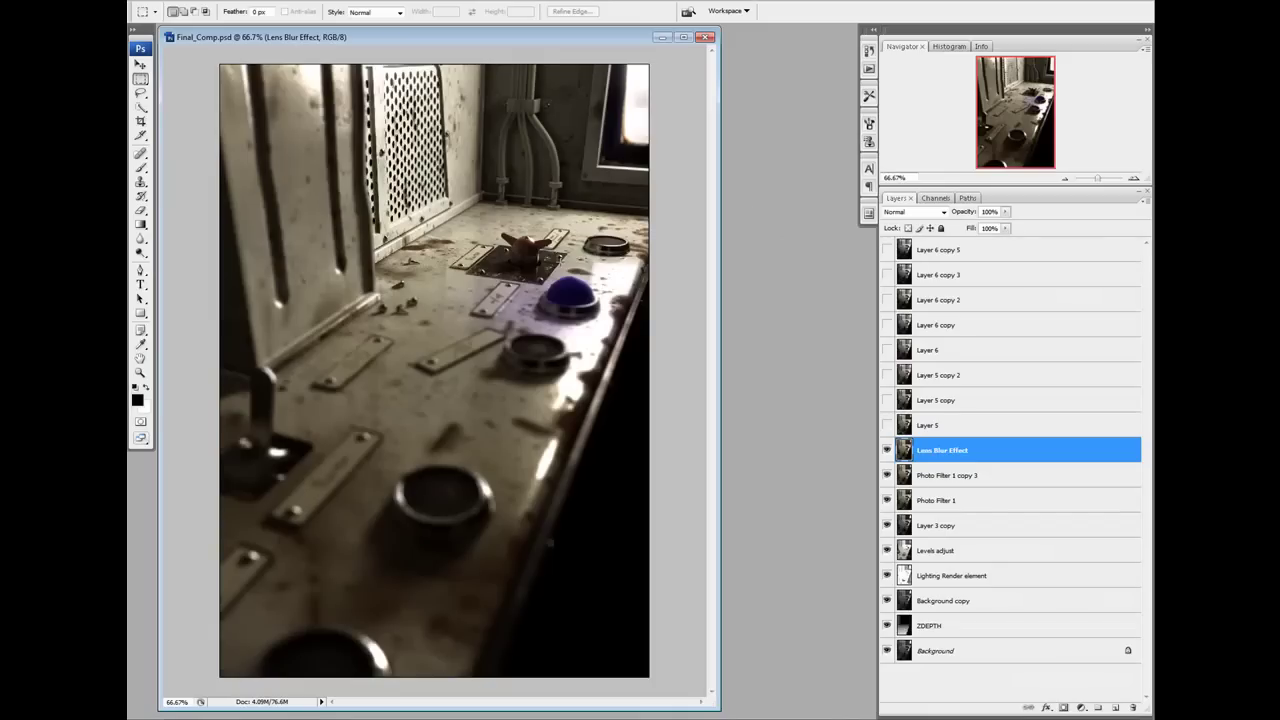
Step: Toggle the Lens Blur Effect layer for comparison, and show Layer 5 above it, renamed "Colour Correction"
left_click(887, 450)
left_click(887, 450)
left_click(887, 426)
left_click(931, 426)
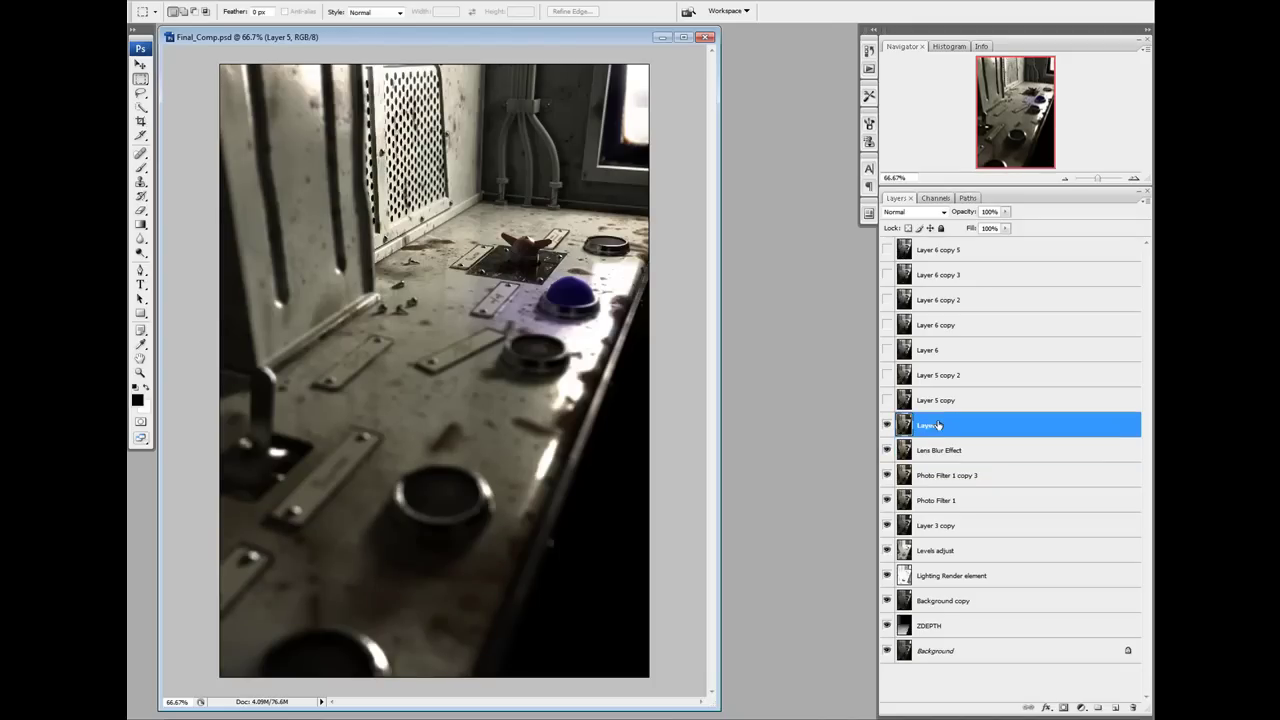
double_click(939, 427)
type("Colour Correction")
key("Return")
Step: Try shifting the midtone sliders of a Color Balance adjustment on the Colour Correction layer, and cancel it
left_click(142, 1)
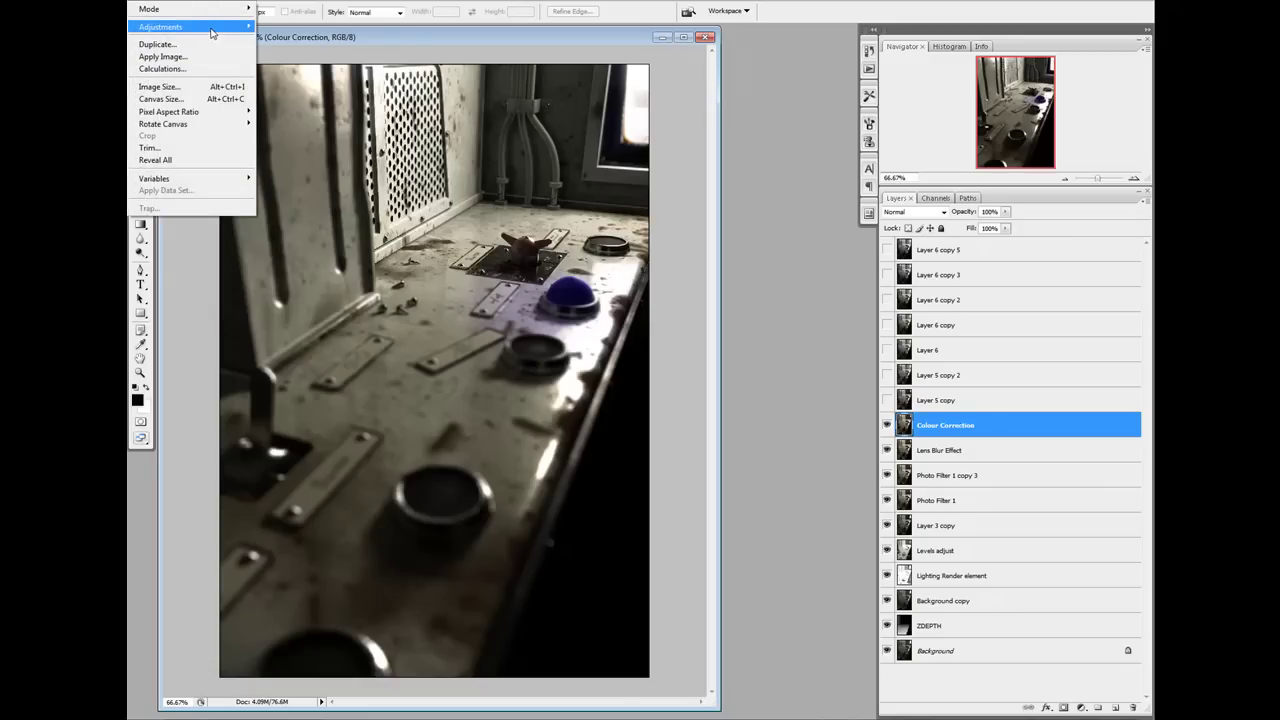
mouse_move(211, 30)
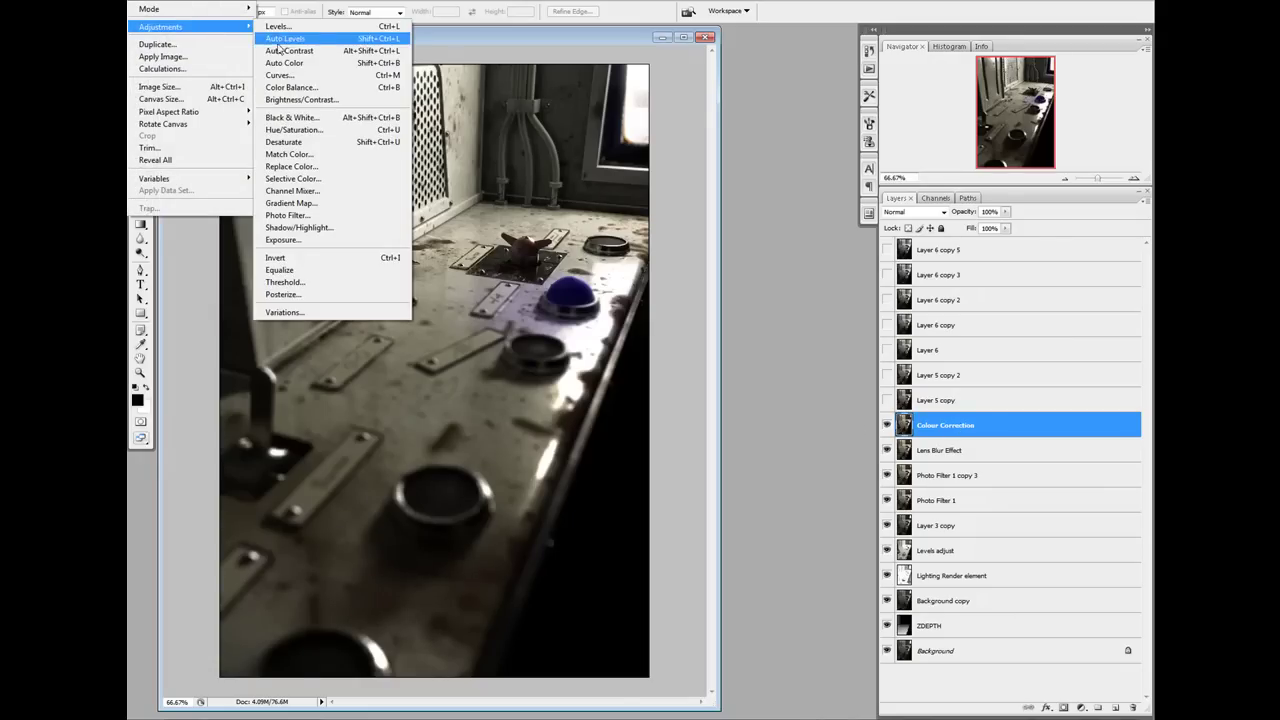
left_click(314, 92)
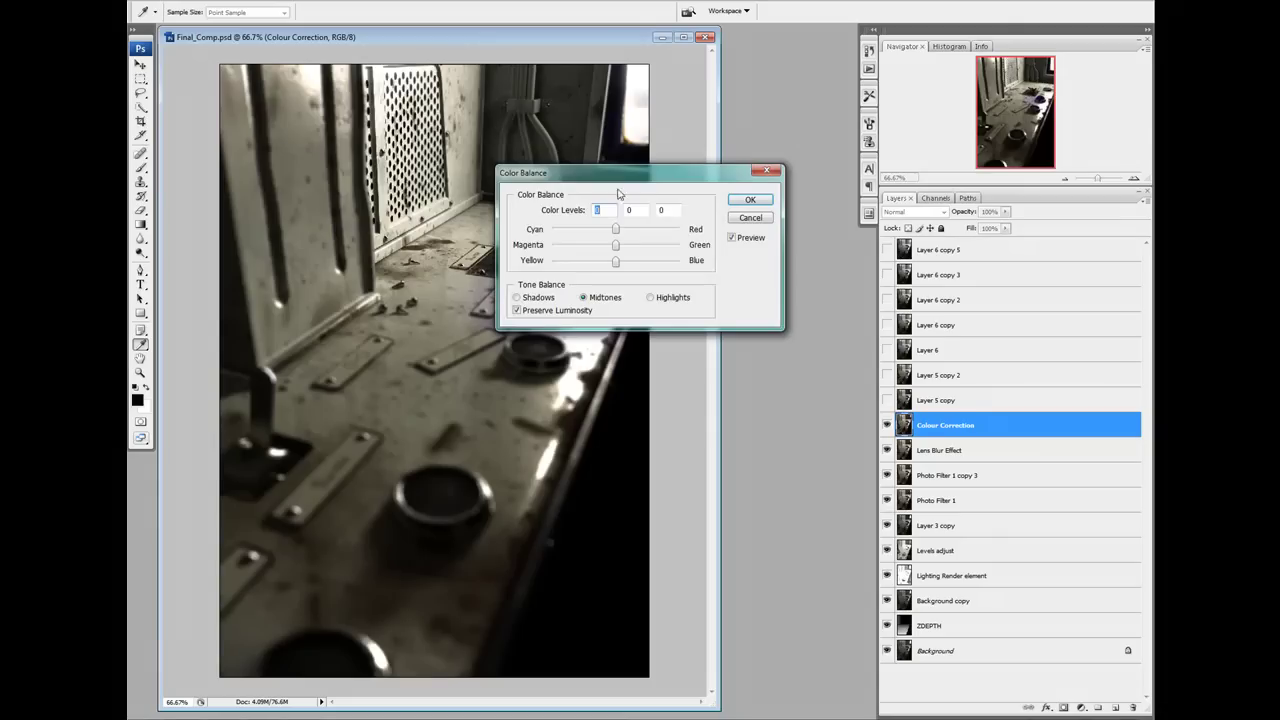
left_click_drag(618, 261, 614, 233)
left_click(755, 218)
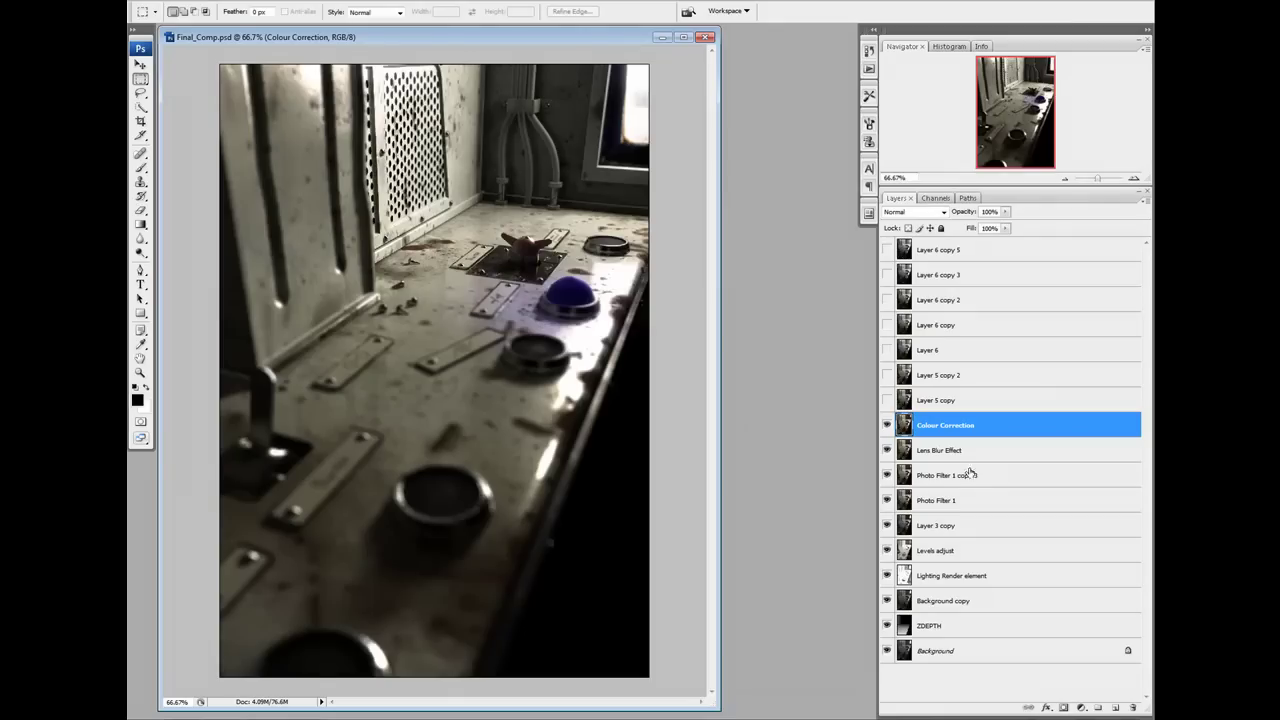
Step: Toggle the Colour Correction layer for comparison, and show Layer 5 copy above it, renamed "Curves"
left_click(887, 425)
left_click(887, 427)
double_click(940, 402)
type("c")
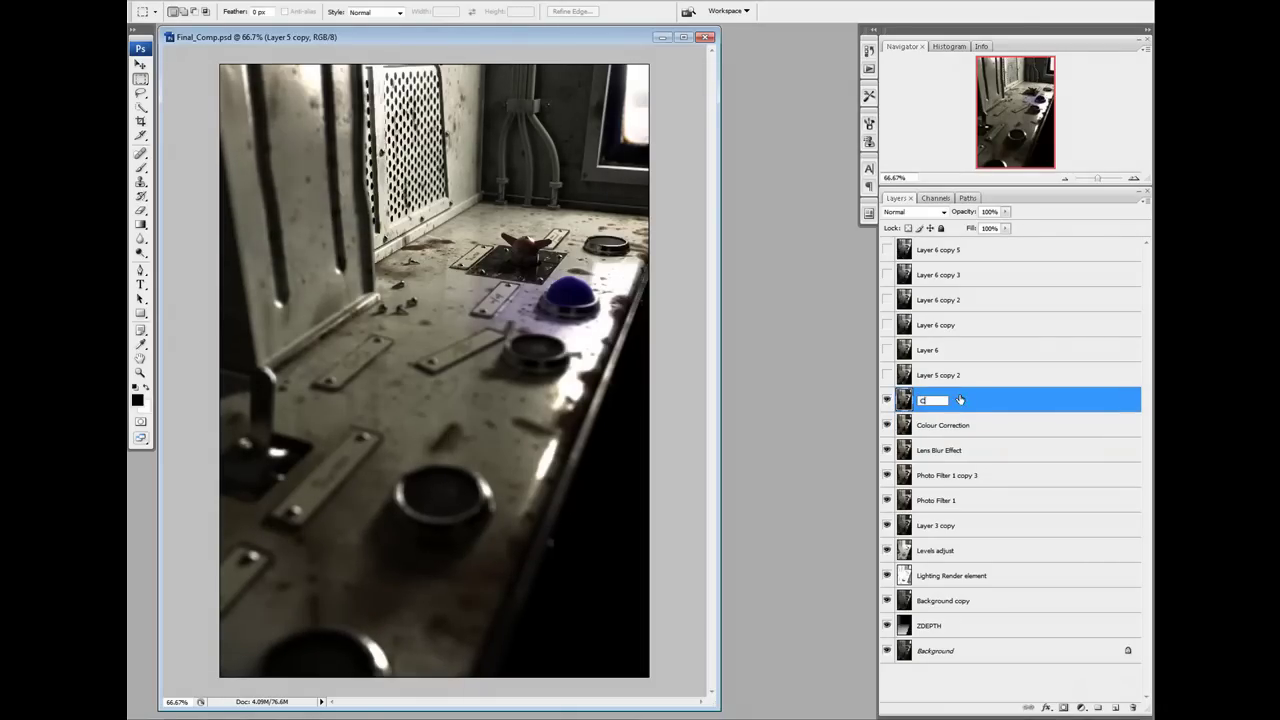
type("urves")
key("Return")
Step: Try a Curves adjustment on the Curves layer with a shadow point at input 55, output 50 and a raised highlight point, and cancel it
key("alt+i")
mouse_move(200, 28)
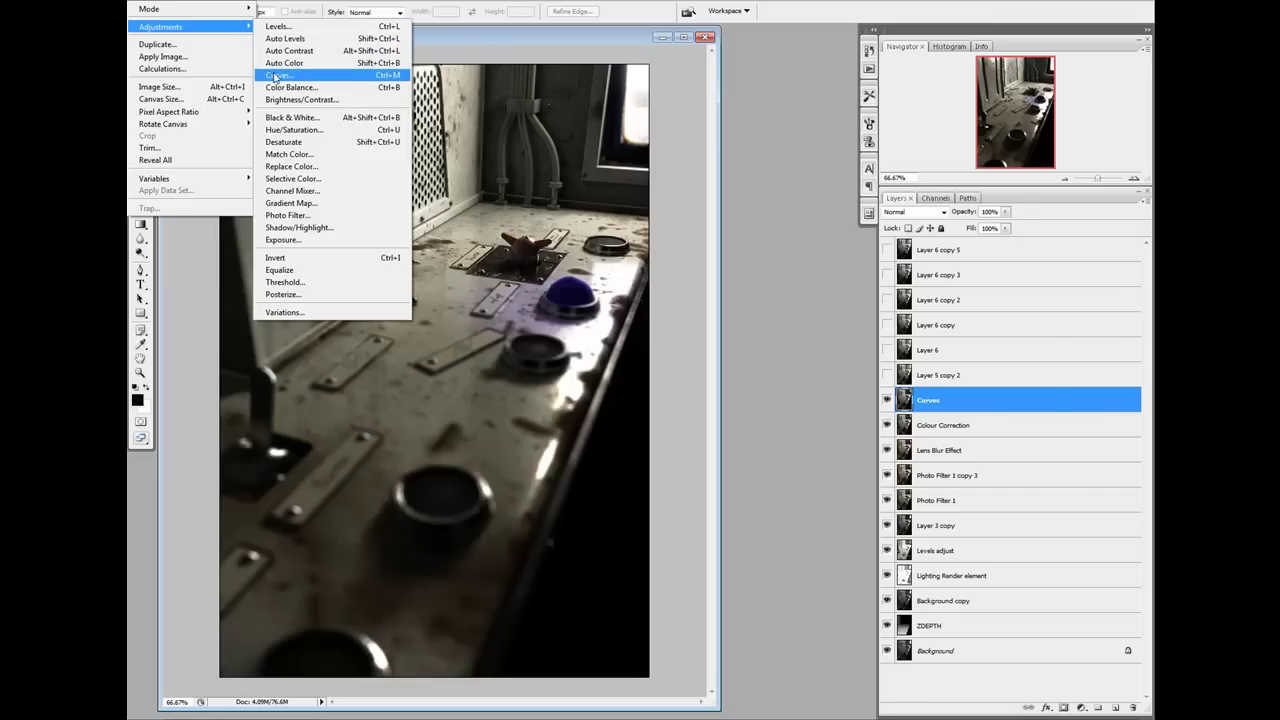
left_click(308, 75)
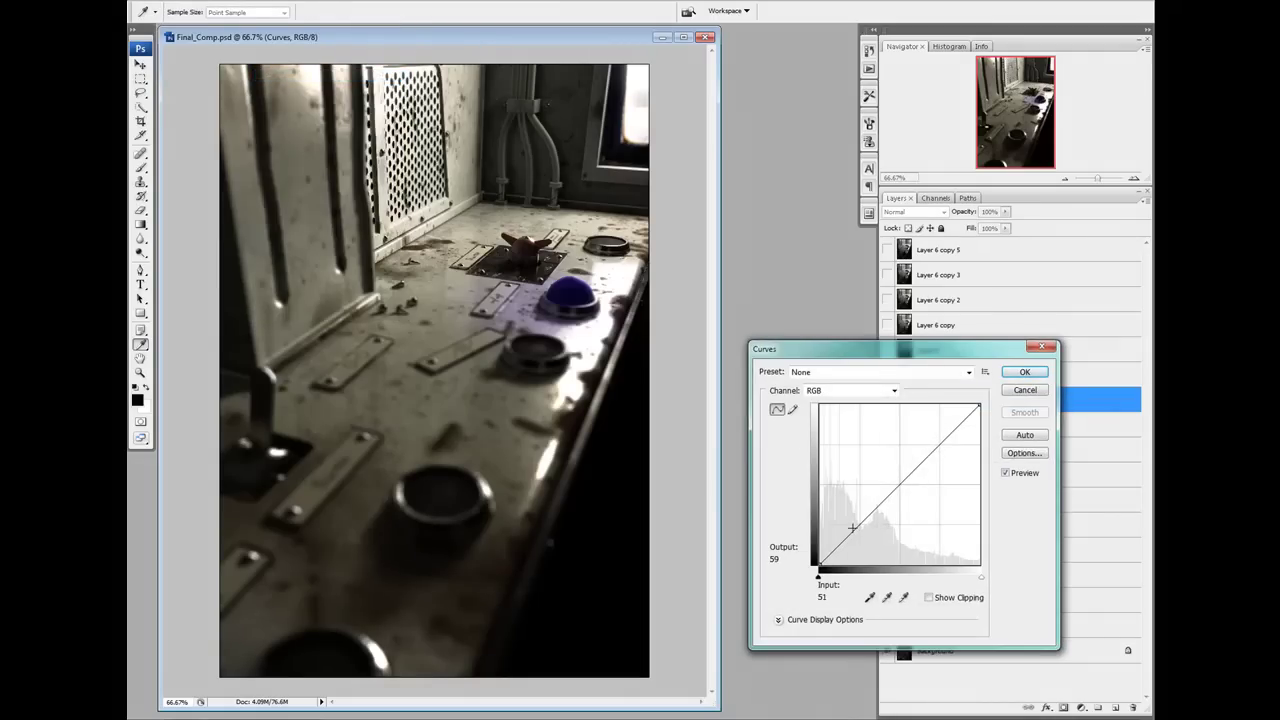
left_click_drag(851, 531, 856, 535)
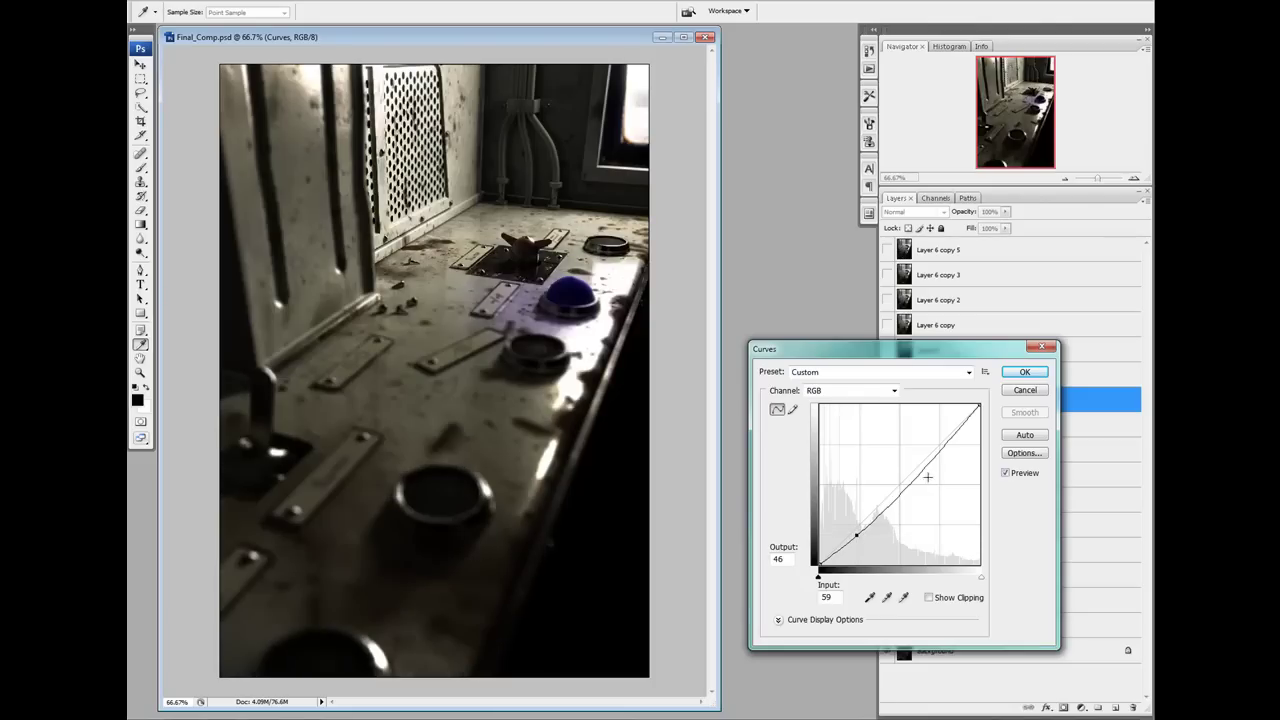
left_click_drag(935, 458, 931, 450)
left_click_drag(859, 535, 853, 532)
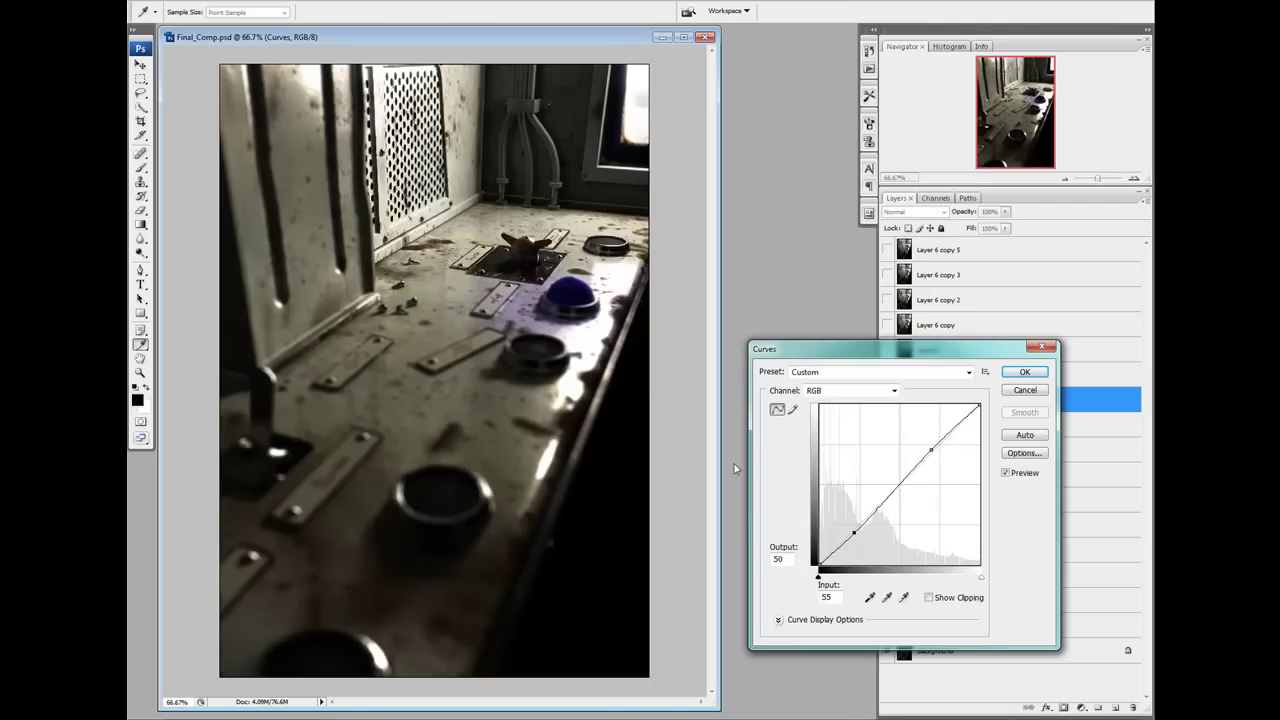
left_click(1027, 391)
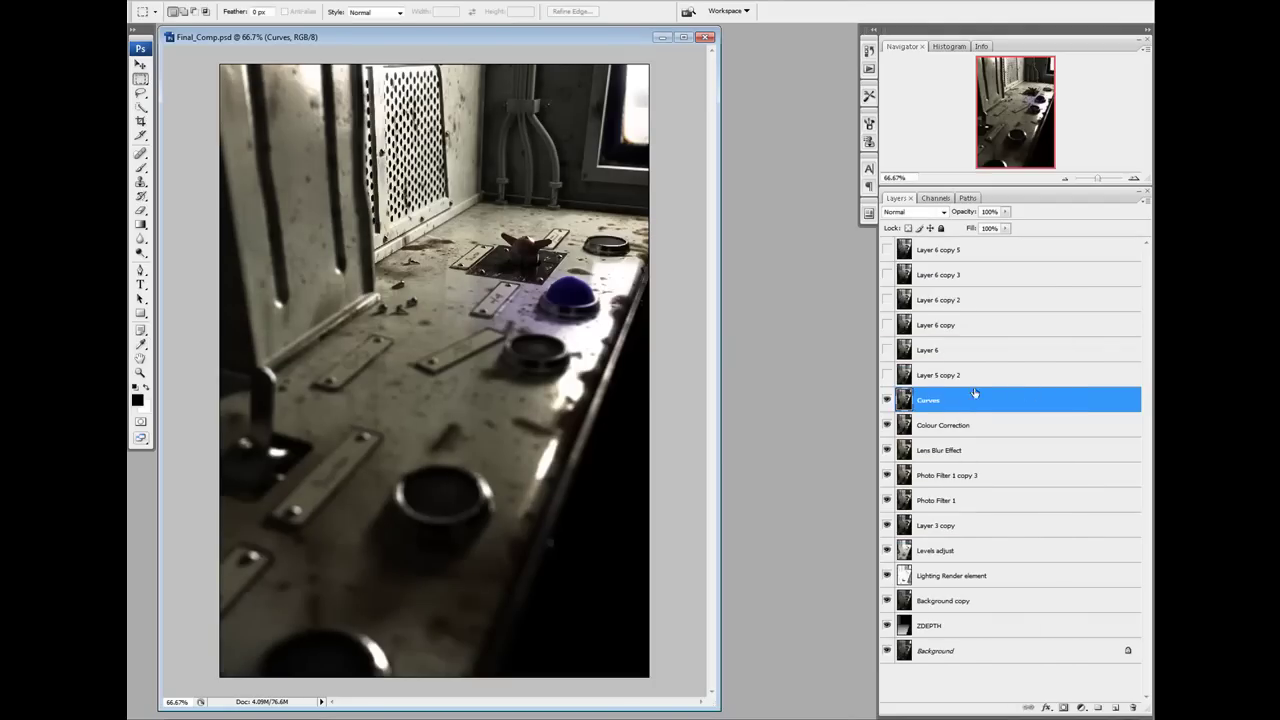
Step: Select Layer 5 copy 2 and toggle it repeatedly to compare its window glow, leaving the layer shown
left_click(886, 375)
left_click(886, 375)
left_click(886, 375)
left_click(886, 375)
left_click(886, 375)
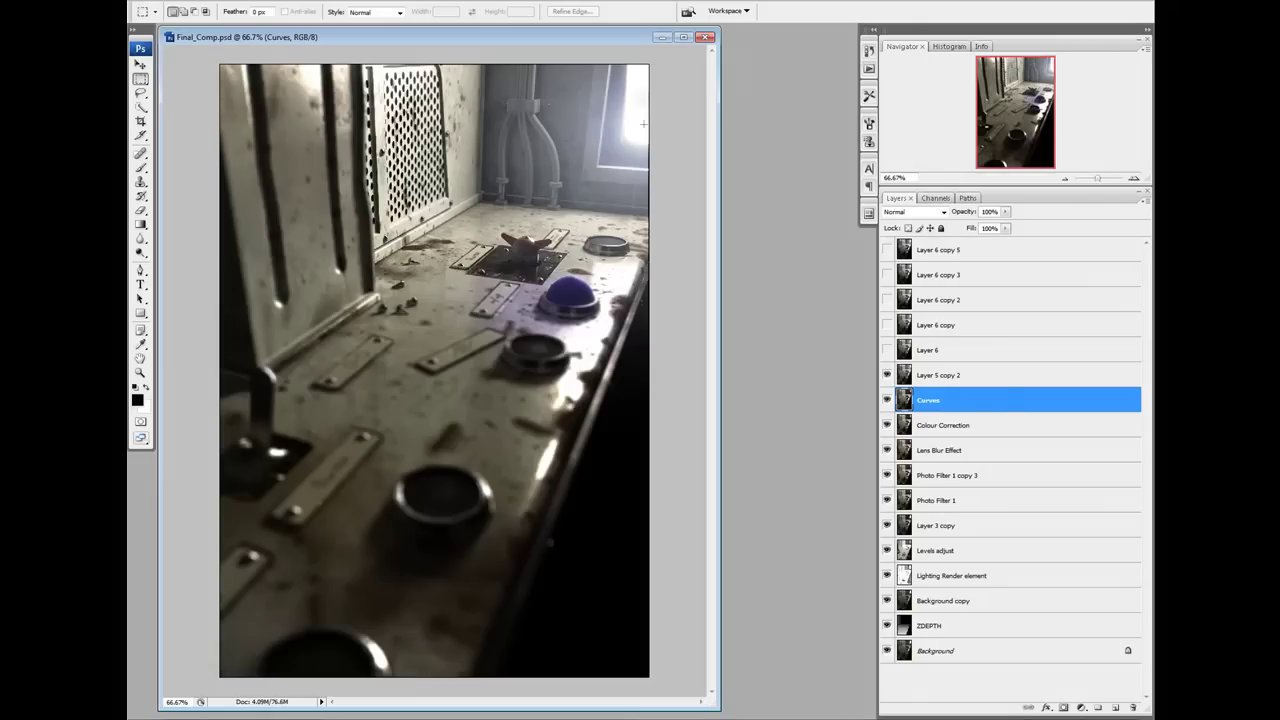
left_click(948, 374)
left_click(887, 375)
left_click(887, 375)
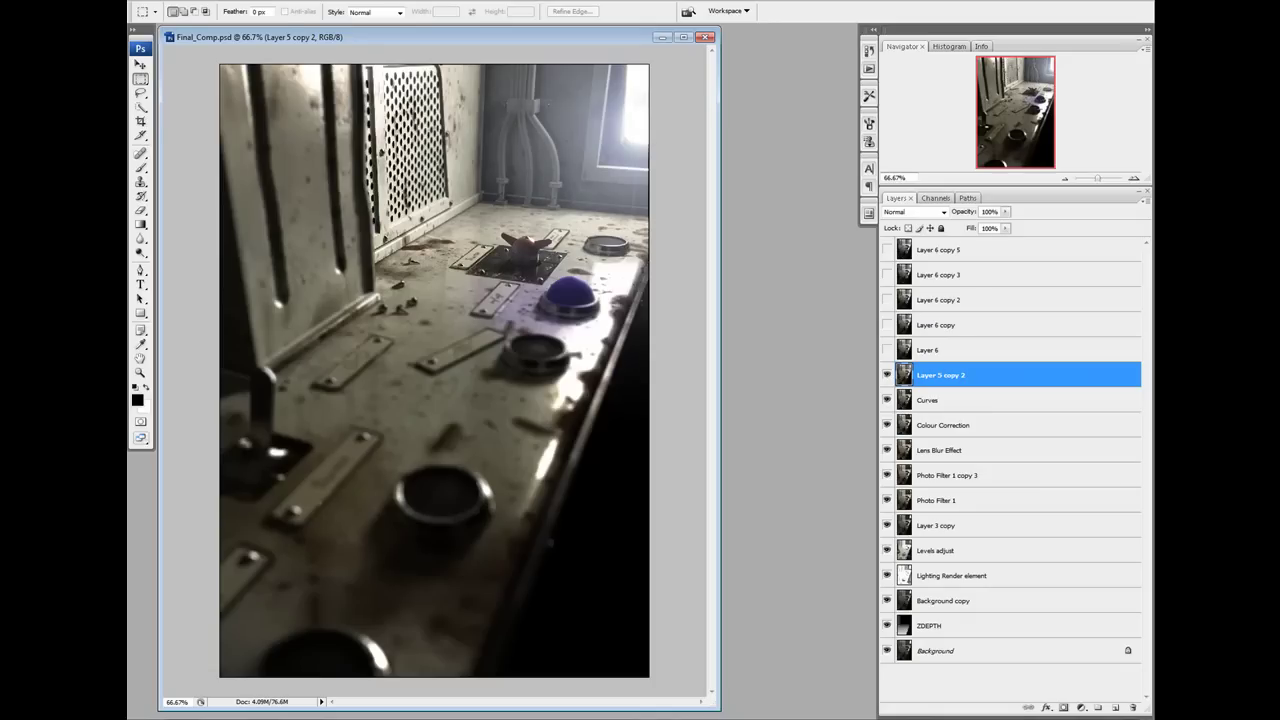
Step: Try a 105mm Prime Lens Flare centred on the window with slightly raised brightness on Layer 5 copy 2, and cancel it
left_click(264, 1)
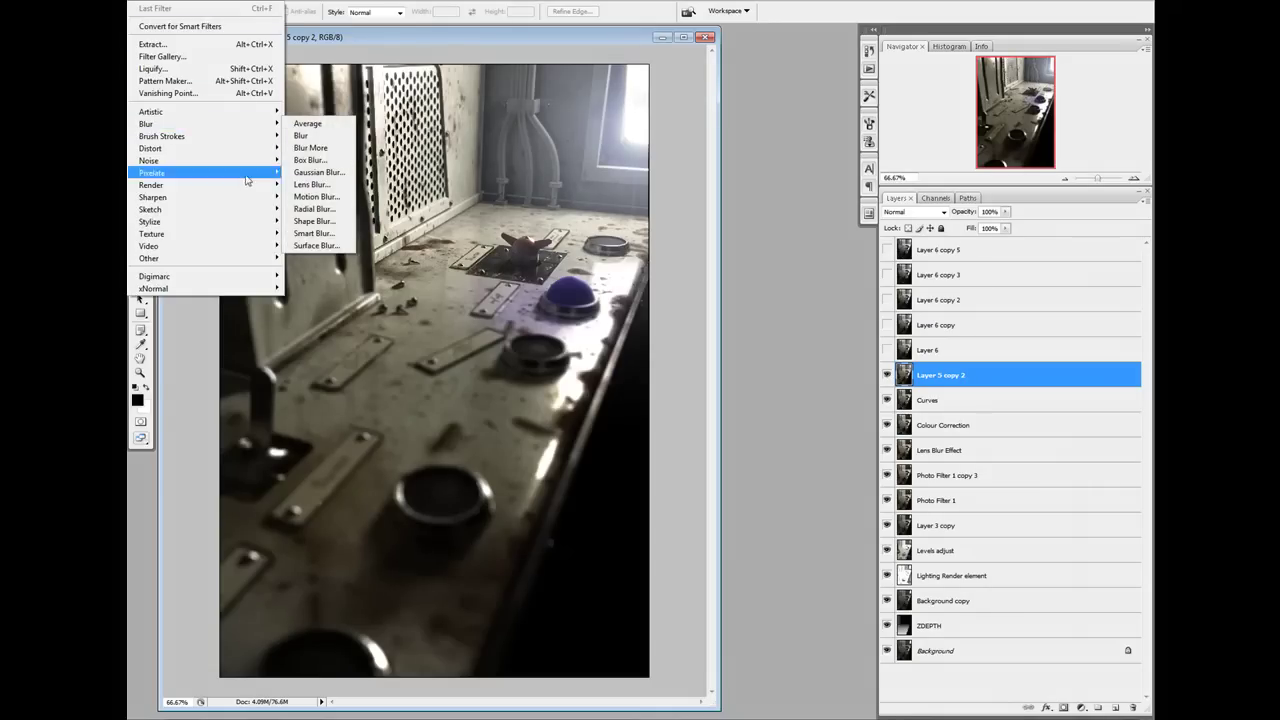
mouse_move(247, 186)
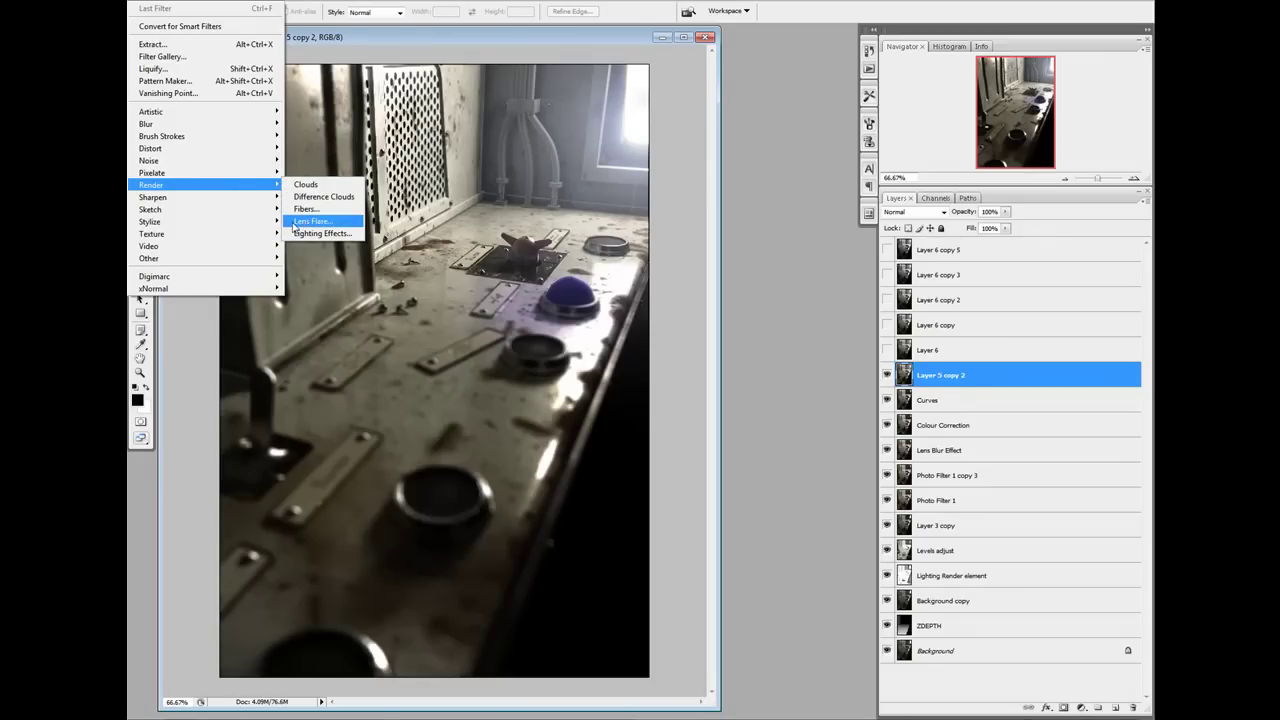
left_click(337, 226)
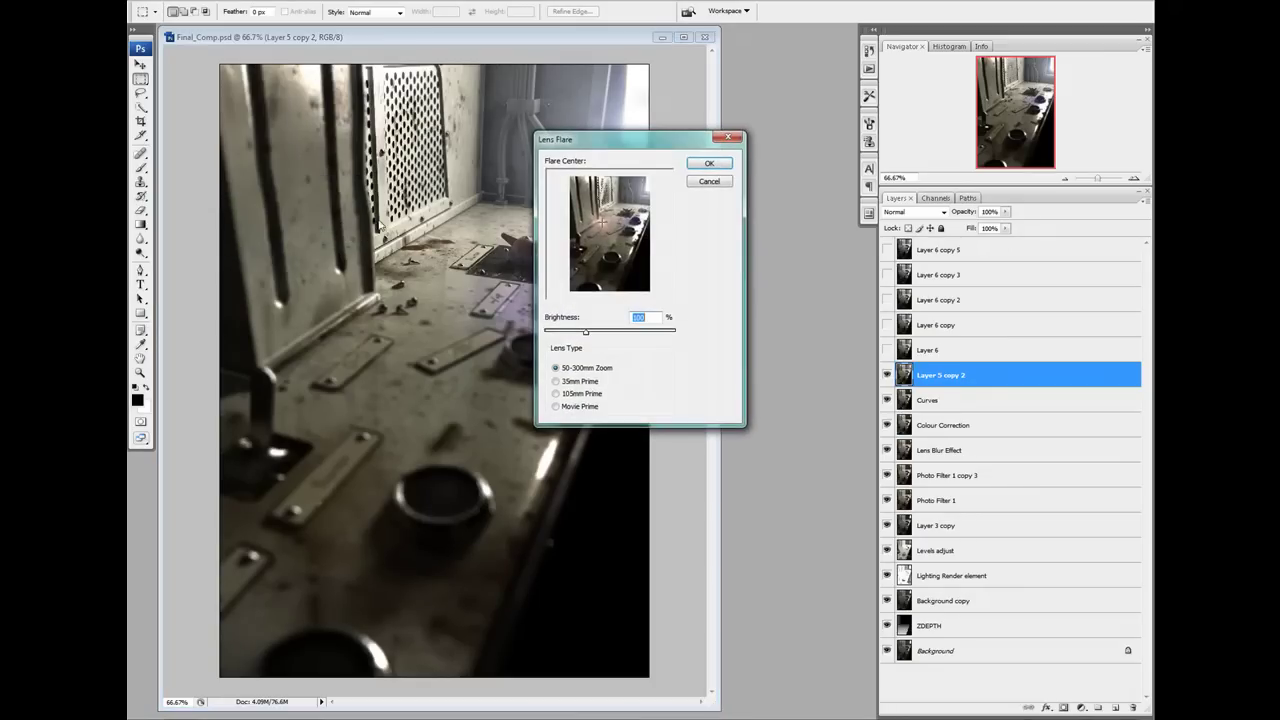
left_click_drag(621, 145, 745, 198)
left_click_drag(720, 271, 731, 284)
left_click(704, 265)
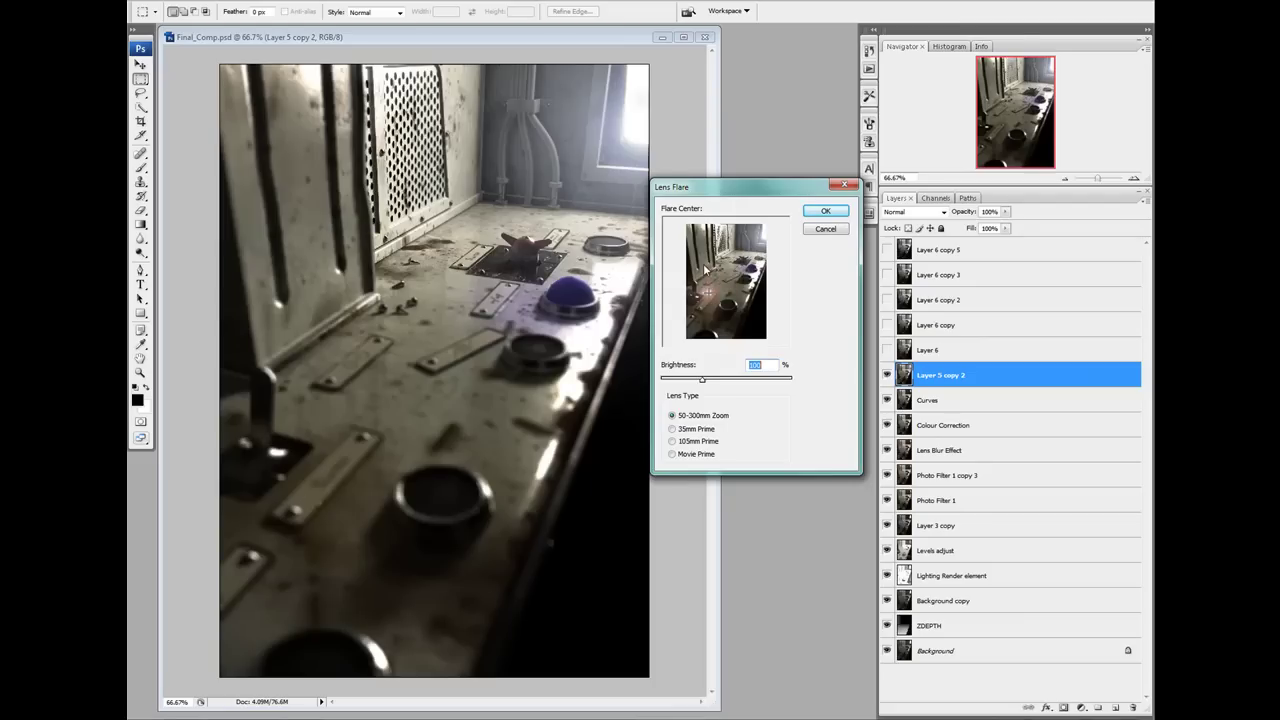
left_click(766, 233)
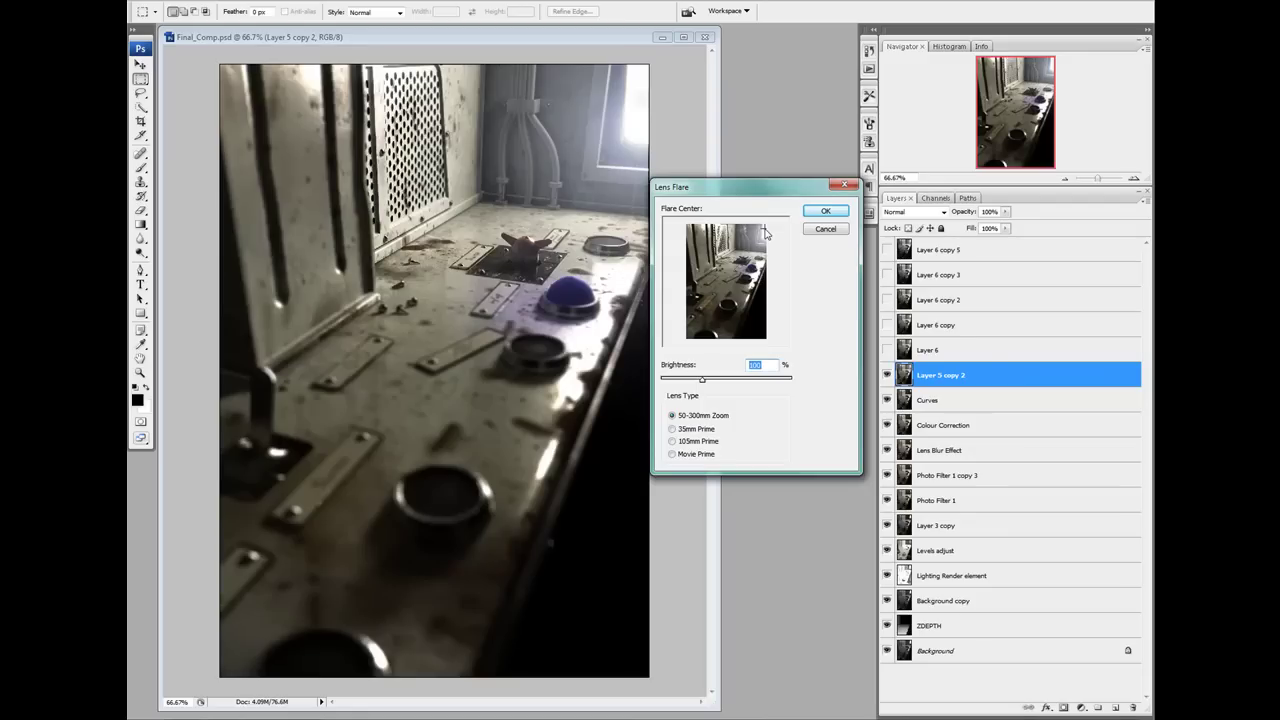
left_click(681, 432)
left_click(683, 441)
mouse_move(703, 380)
left_mouse_down()
mouse_move(778, 385)
mouse_move(711, 381)
left_mouse_up()
left_click(825, 229)
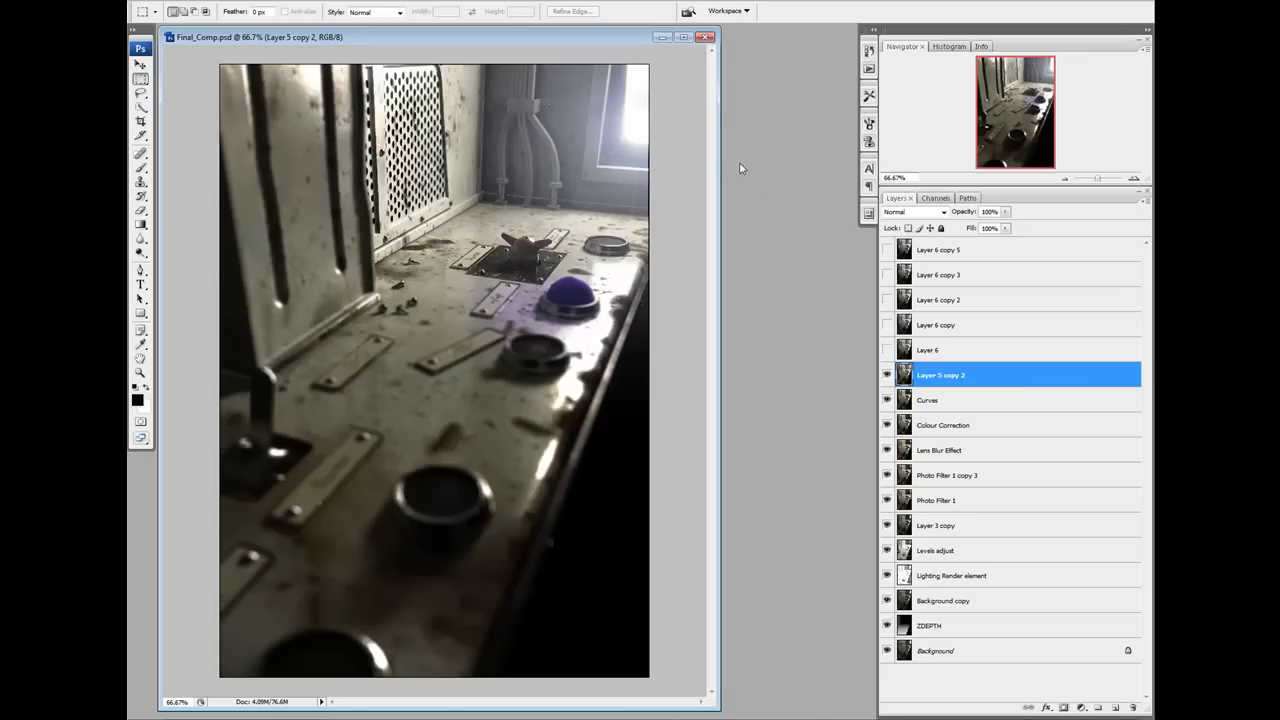
Step: Show Layer 6 and toggle it on and off to compare its darkening of the foreground
left_click(886, 350)
left_click(886, 350)
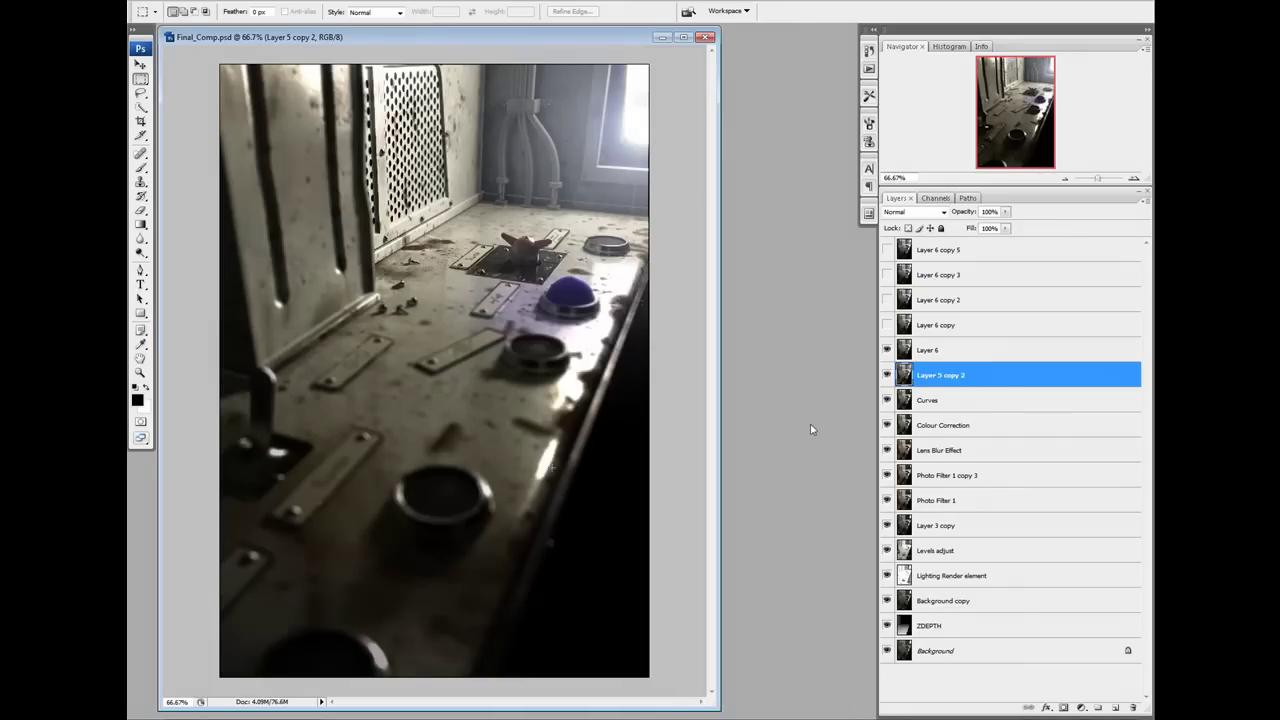
left_click(886, 350)
left_click(886, 350)
Step: Show Layer 6 copy and rename it "Noise"
left_click(886, 325)
left_click(946, 328)
double_click(946, 328)
type("Noise")
key("Return")
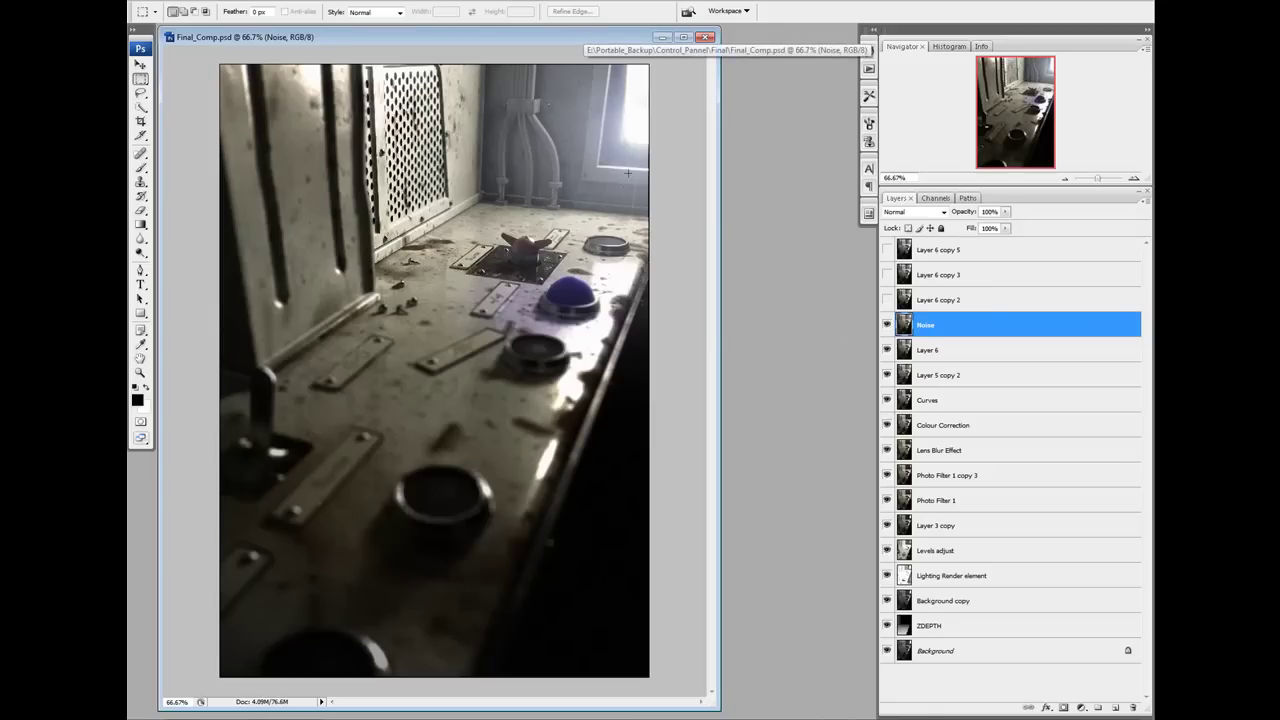
Step: Examine the grain close up at 300% by toggling the Noise layer on and off
key("ctrl+plus")
key("ctrl+plus")
key("ctrl+plus")
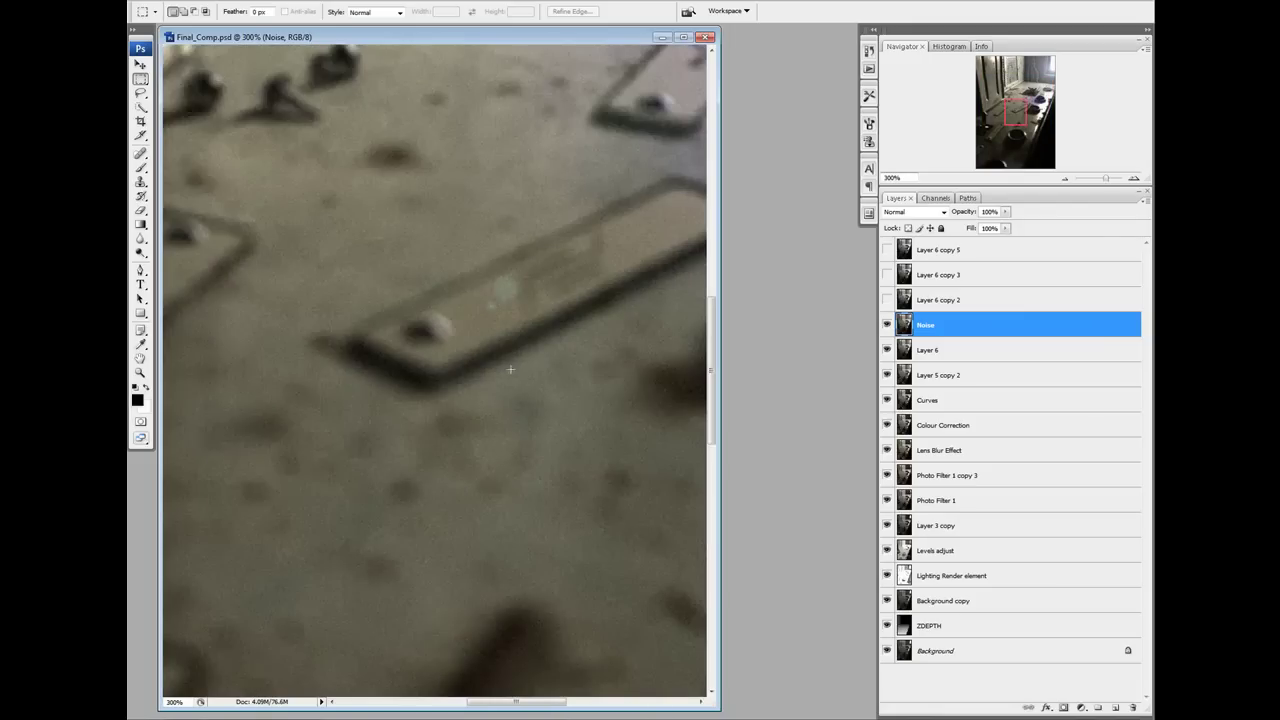
left_click(887, 325)
left_click(887, 326)
left_click(887, 326)
left_click(887, 326)
left_click(887, 326)
key("ctrl+minus")
key("ctrl+minus")
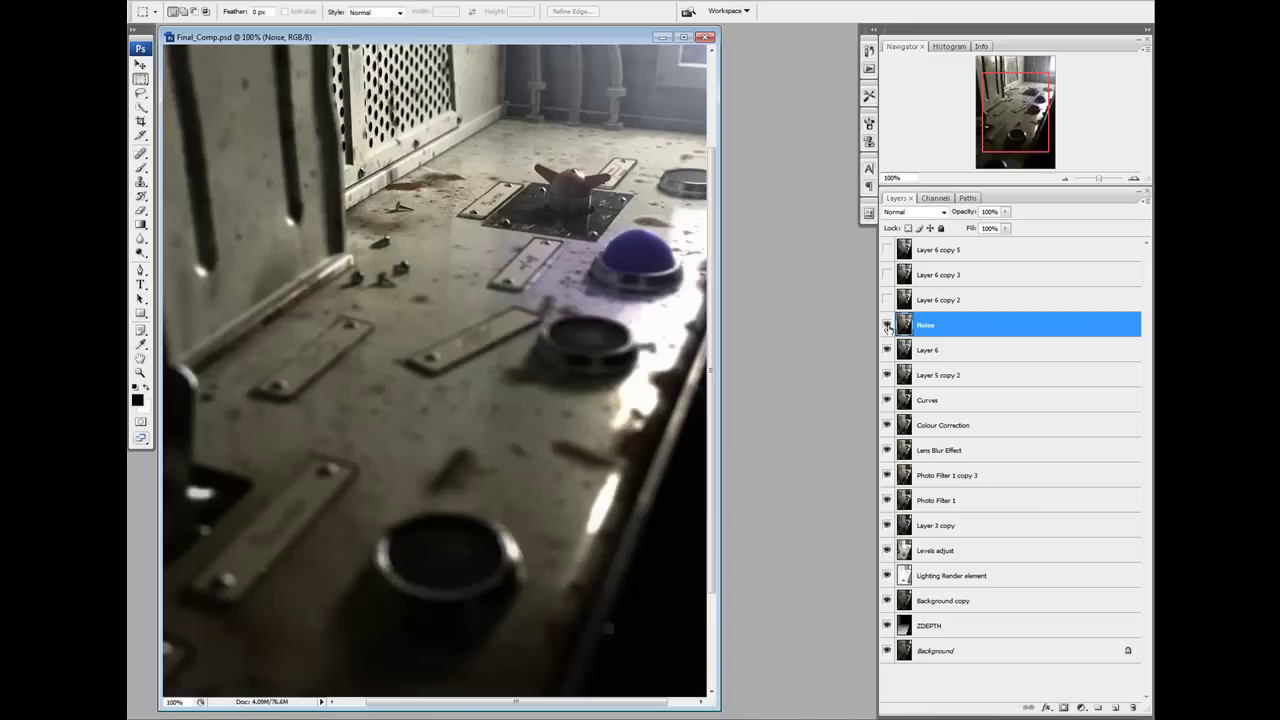
key("ctrl+minus")
left_click(887, 326)
Step: Show Layer 6 copy 2, rename it "Levels adjust", and toggle it for comparison
left_click(886, 300)
left_click(940, 300)
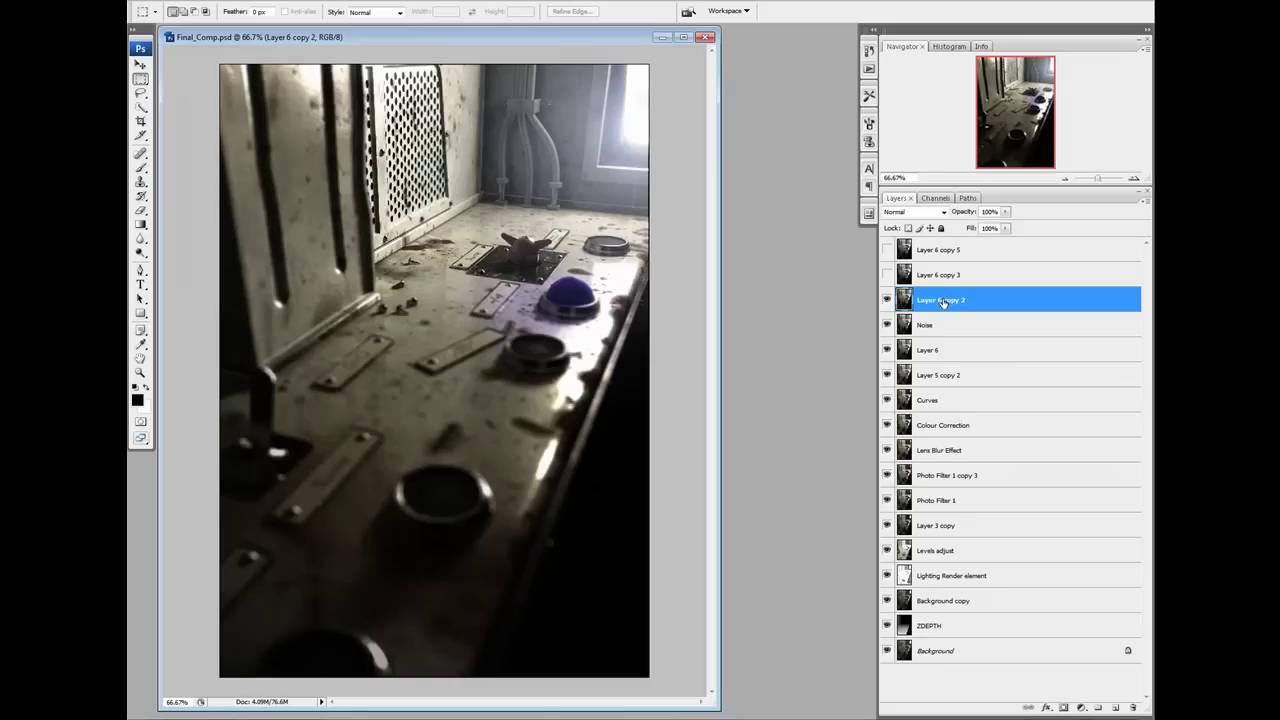
double_click(946, 301)
type("Levels adjust")
key("Return")
left_click(886, 300)
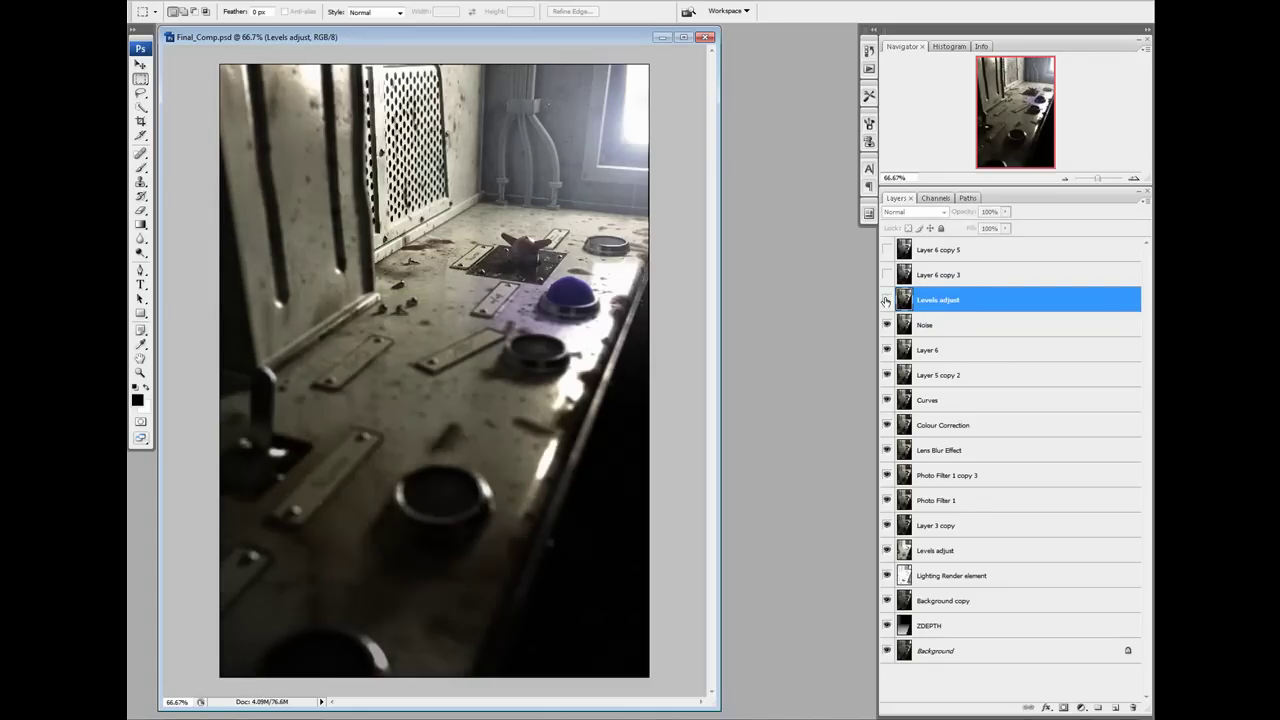
left_click(886, 300)
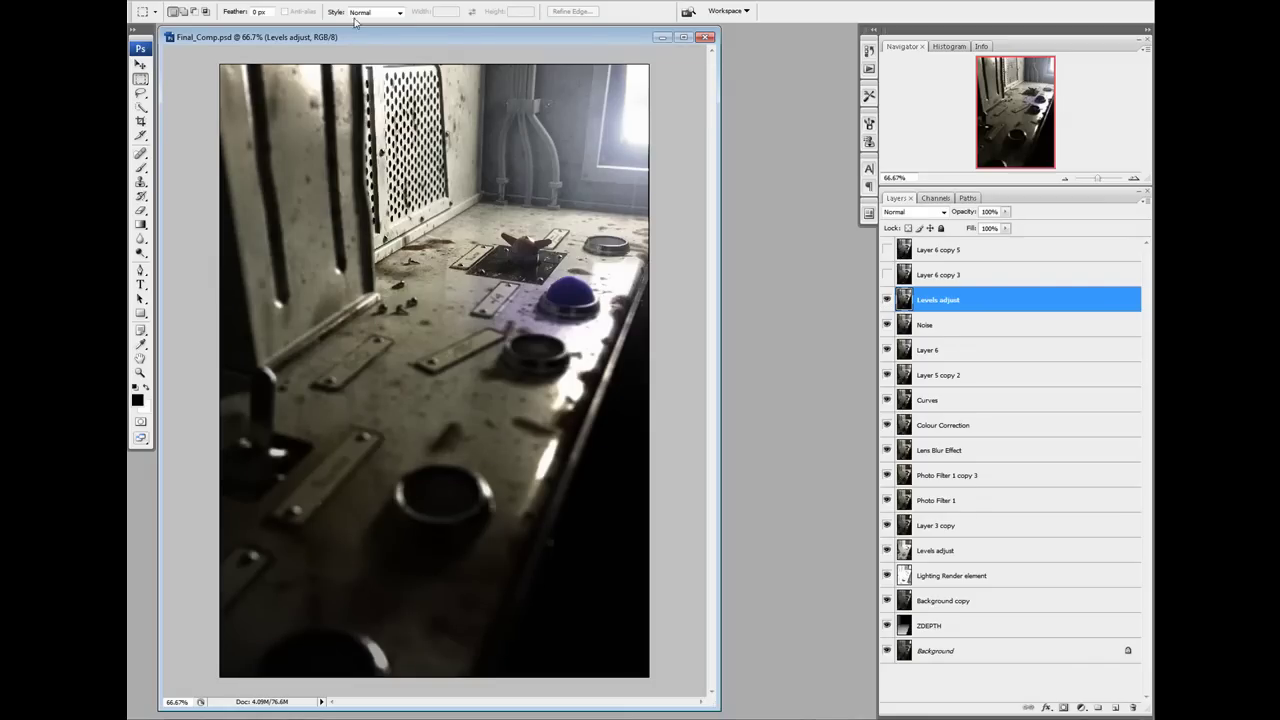
Step: Try a Levels adjustment on the upper Levels adjust layer with white input 240 and midtone 0.96, and cancel it
left_click(213, 3)
mouse_move(203, 28)
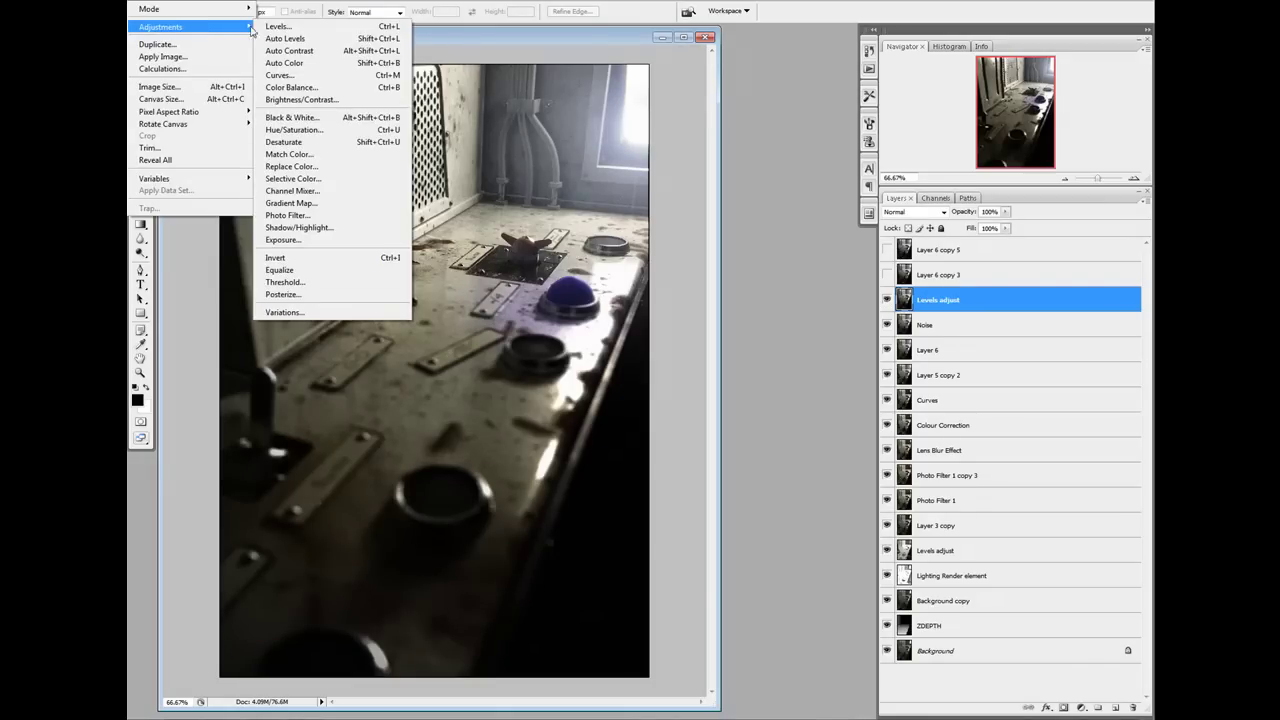
left_click(306, 28)
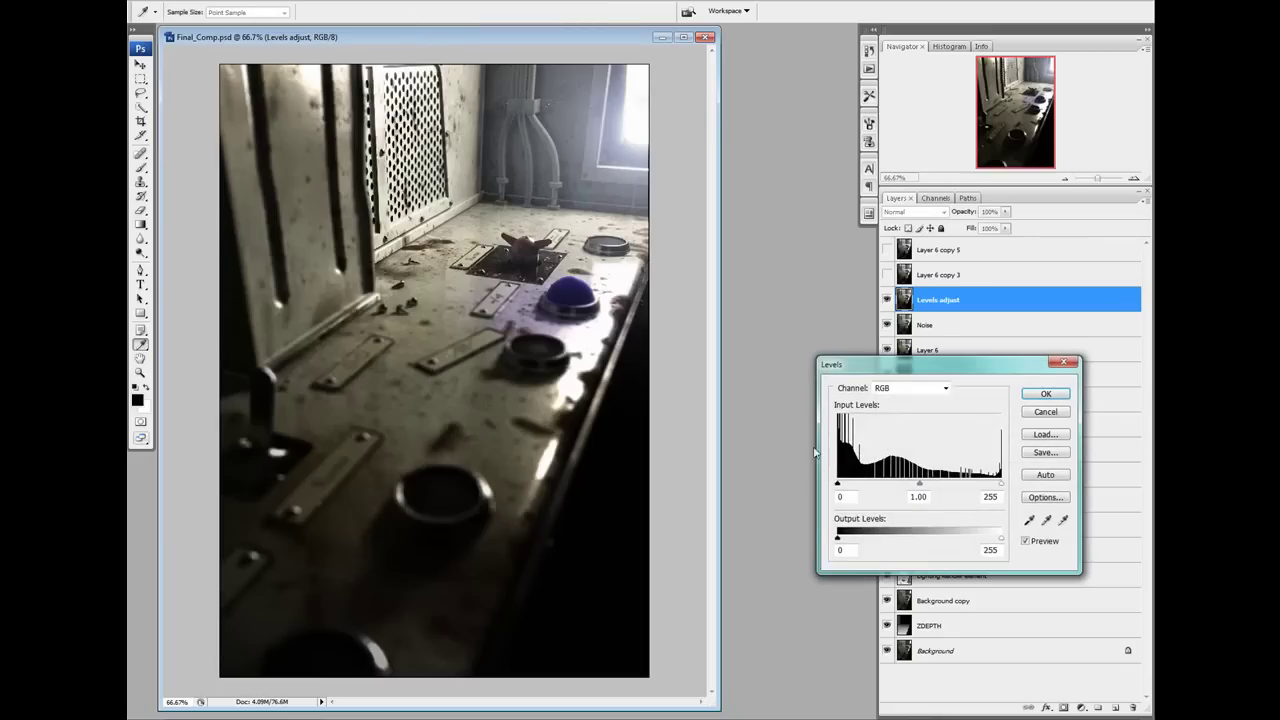
left_click_drag(1003, 487, 990, 488)
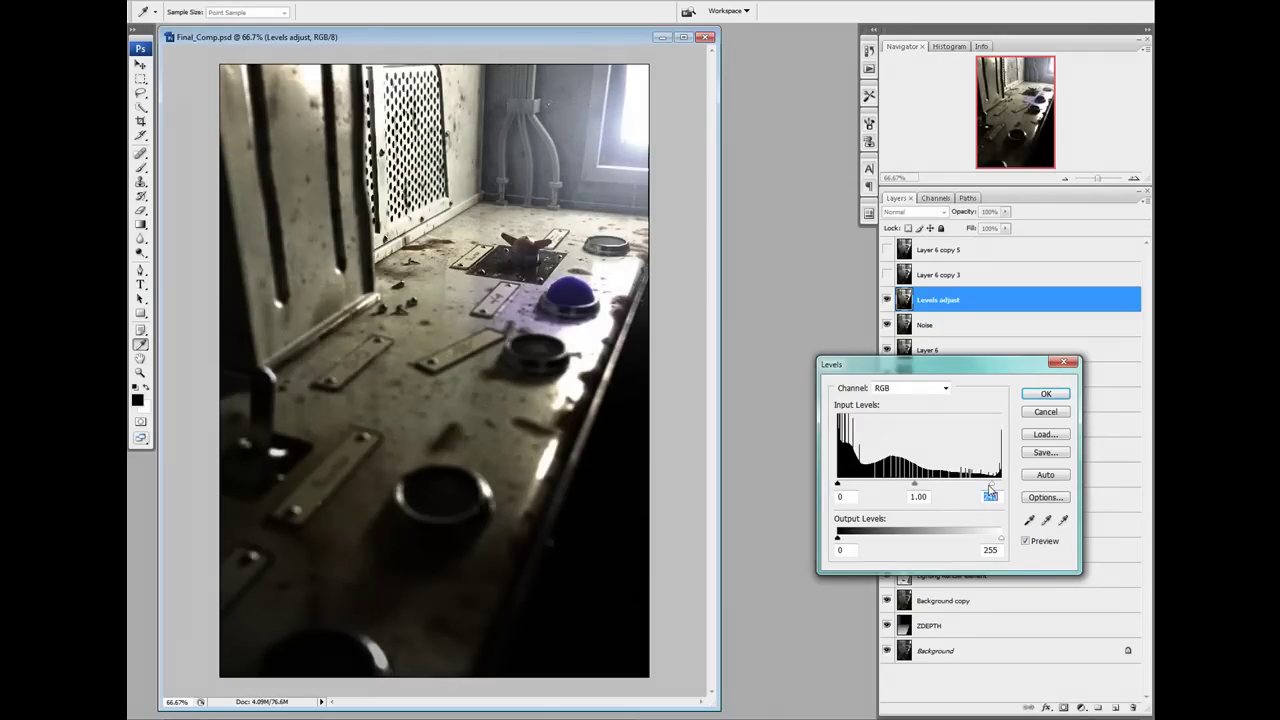
left_click_drag(911, 486, 917, 487)
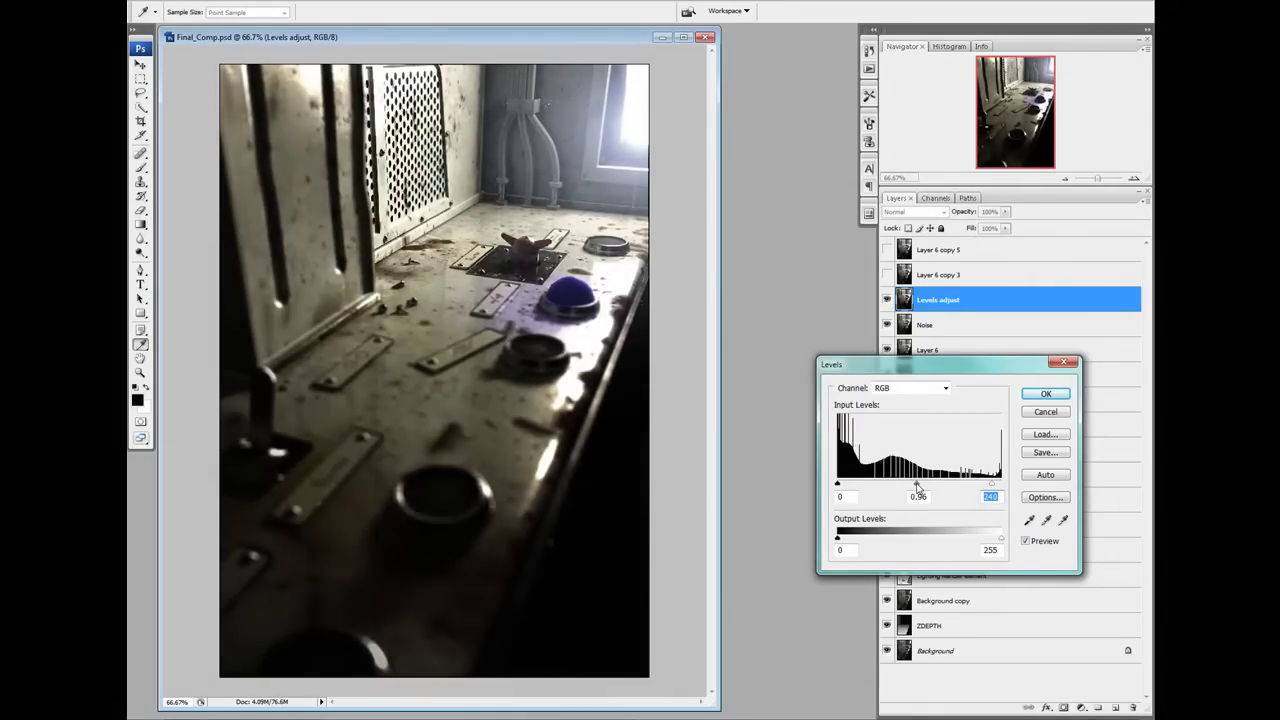
left_click(1033, 413)
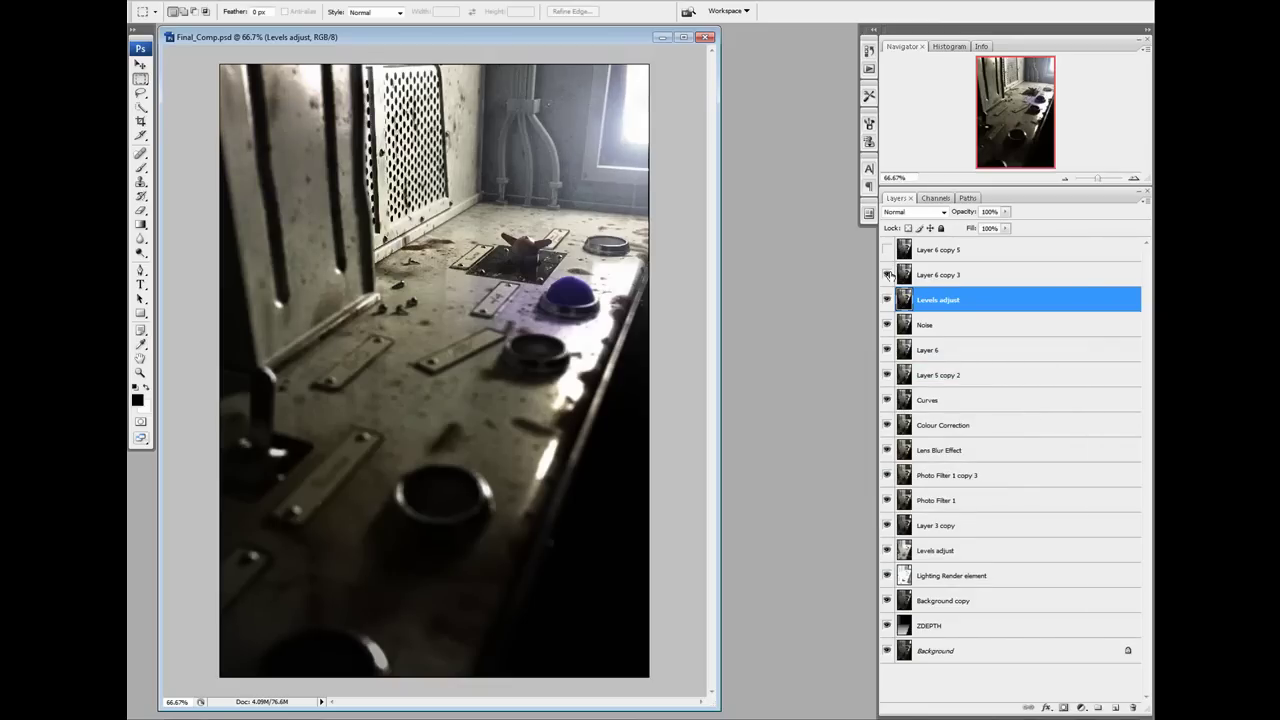
Step: Show Layer 6 copy 3 and rename it "Photo filter"
left_click(956, 278)
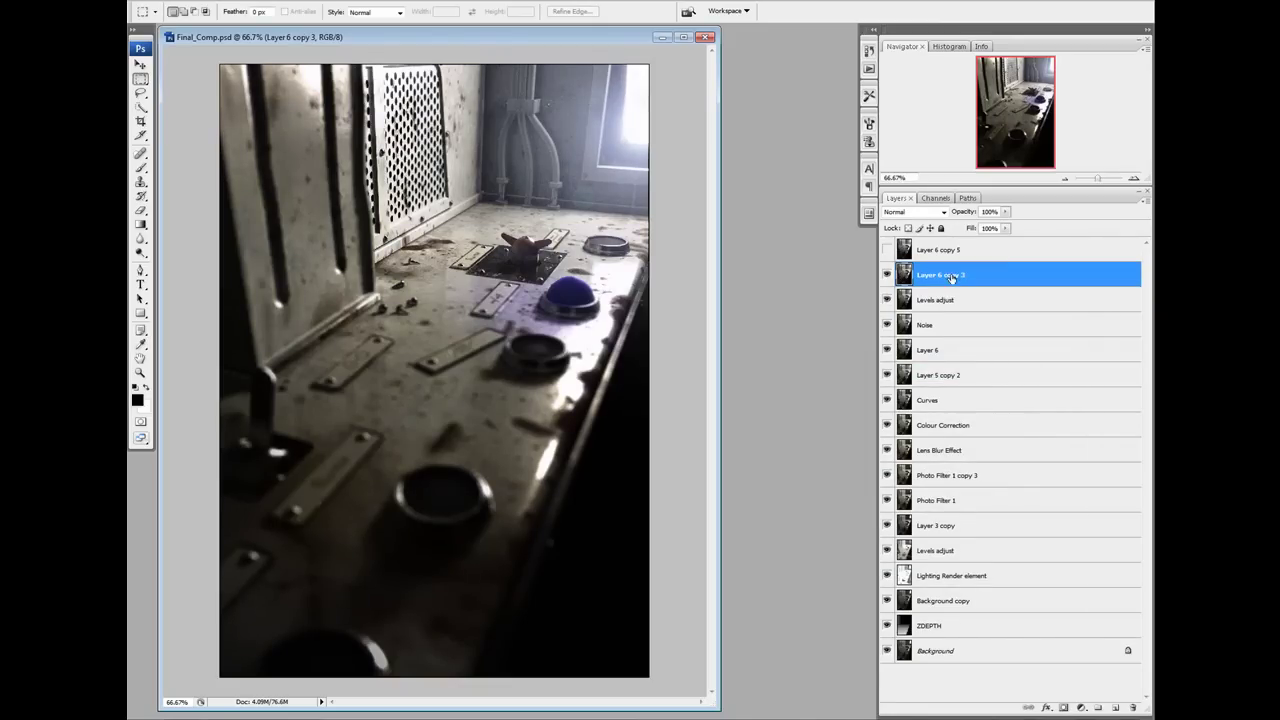
double_click(956, 278)
type("Photo filter")
key("Return")
Step: Apply a Photo Filter adjustment to the Photo filter layer, cycling through the presets past Cooling Filter (80) and slightly lowering the density
left_click(162, 2)
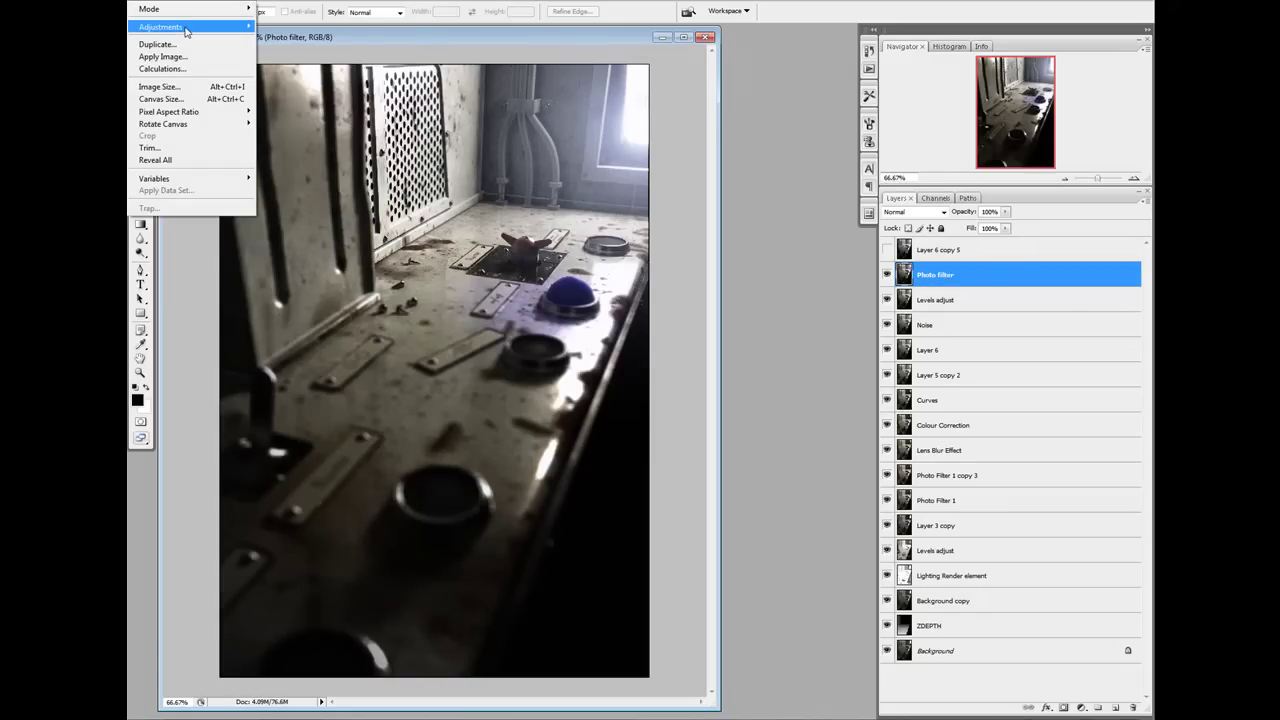
mouse_move(218, 30)
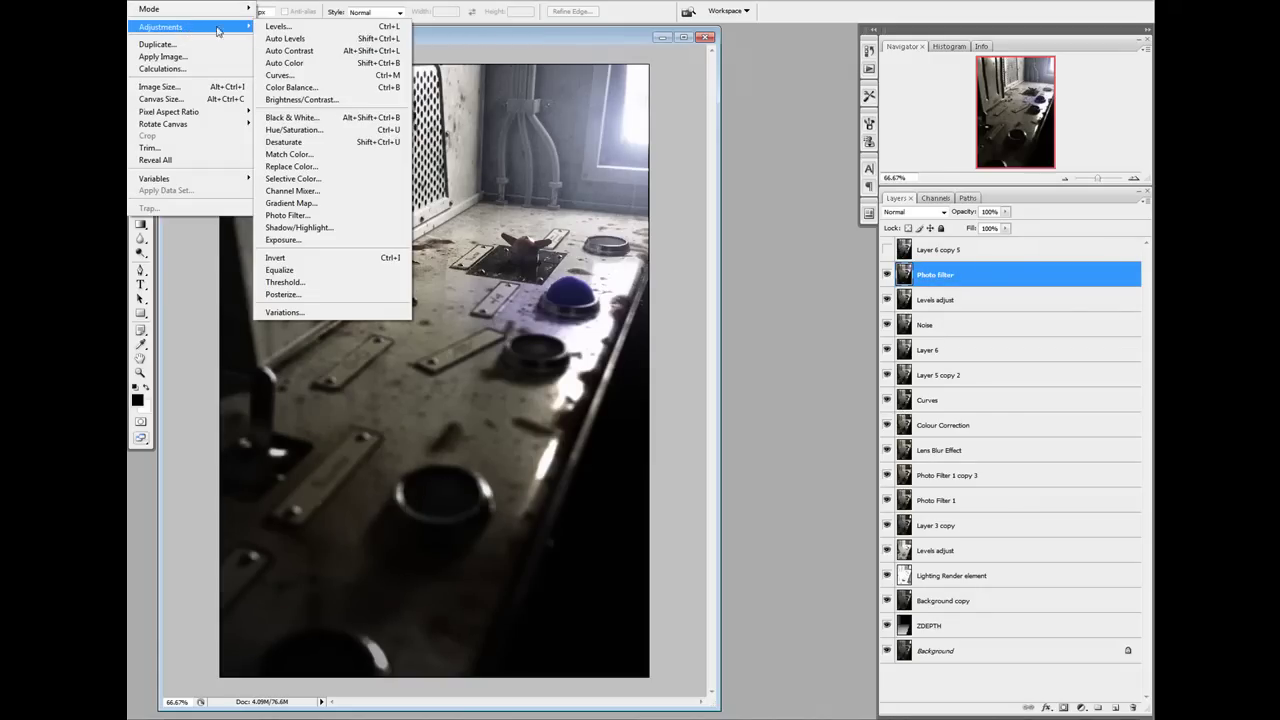
left_click(308, 216)
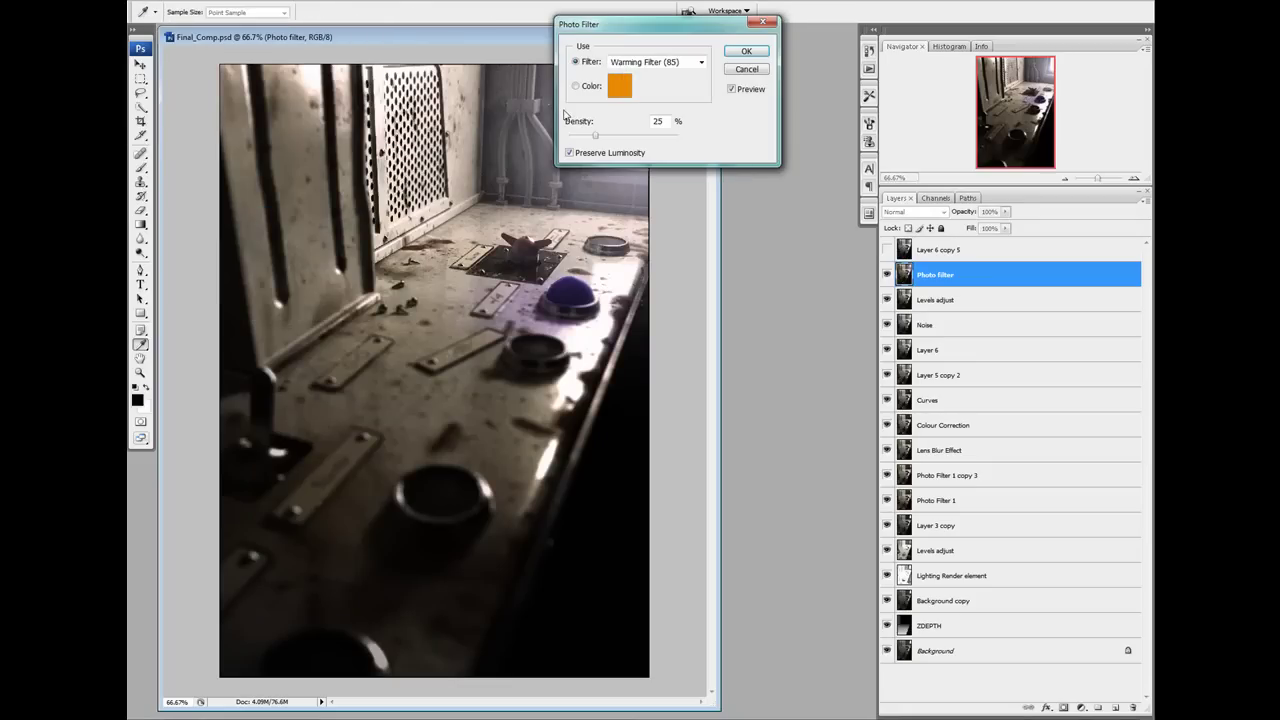
left_click(632, 63)
left_click(632, 66)
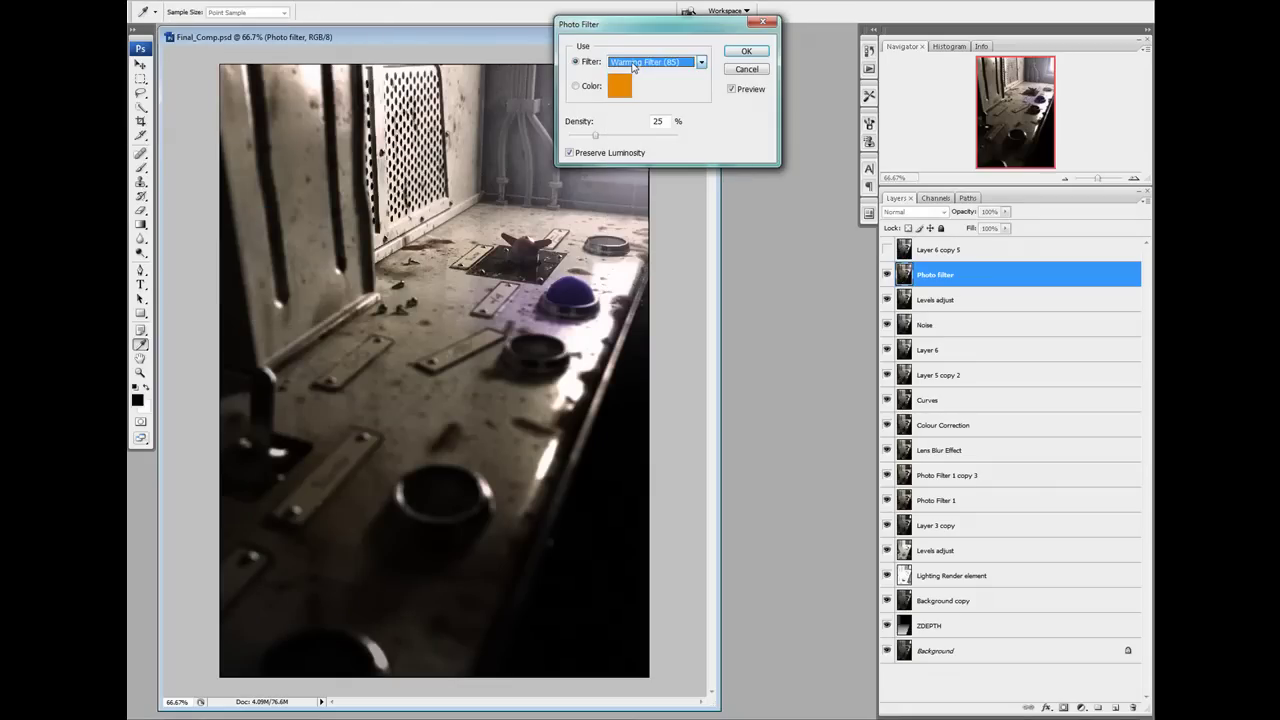
key("Down")
key("Down")
key("Down")
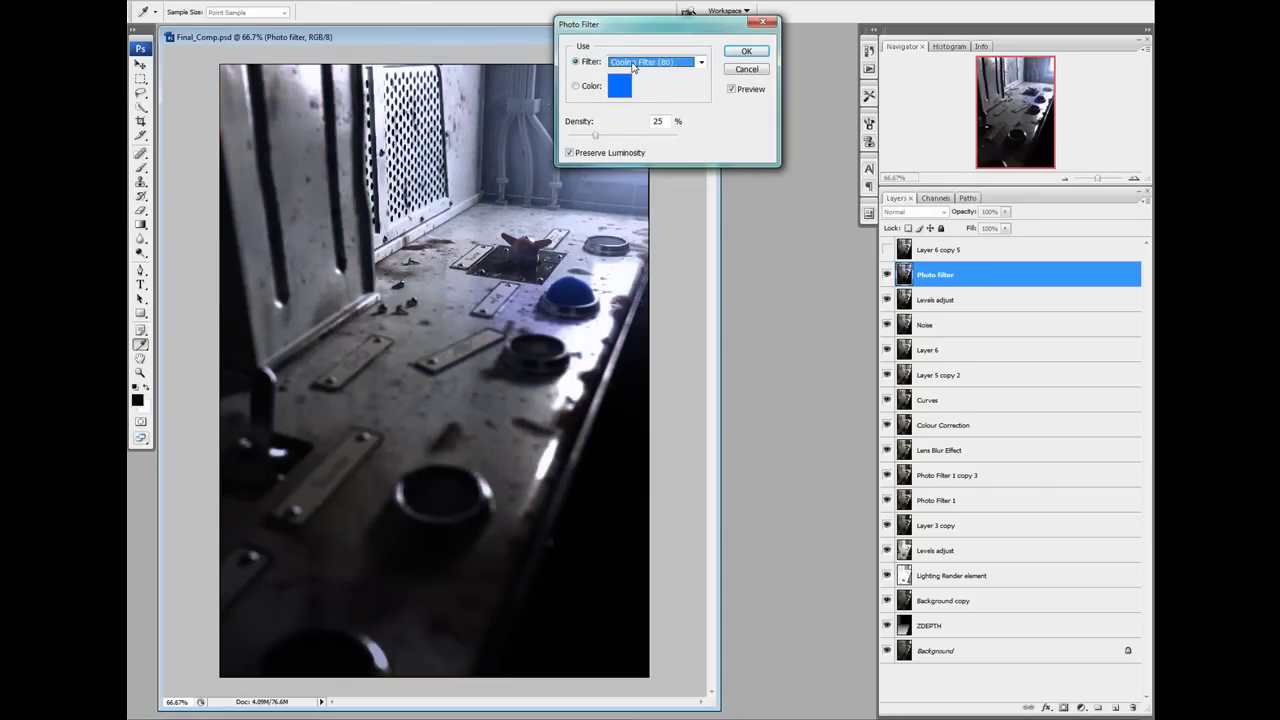
key("Down")
key("Down")
key("Down")
key("Down")
key("Down")
key("Down")
mouse_move(596, 135)
left_mouse_down()
mouse_move(638, 142)
mouse_move(592, 142)
left_mouse_up()
left_click(755, 50)
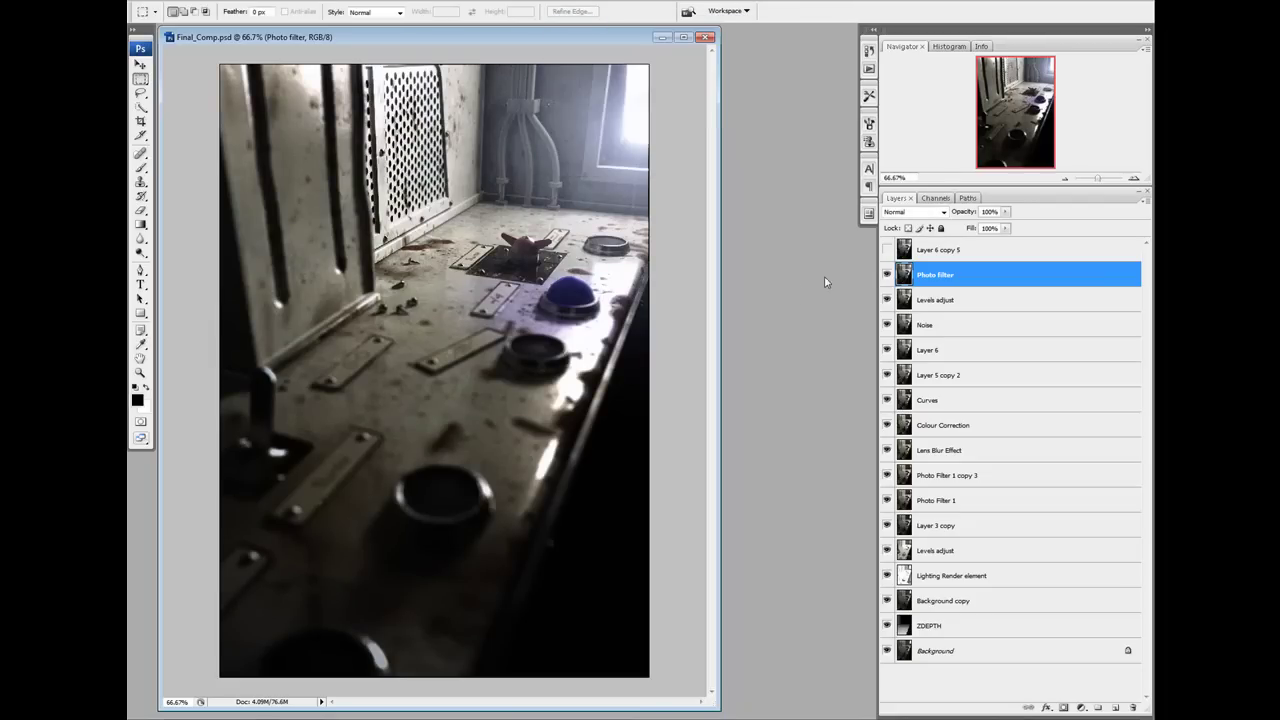
Step: Toggle the Photo filter layer for comparison and show Layer 6 copy 5 above it
left_click(886, 276)
left_click(886, 276)
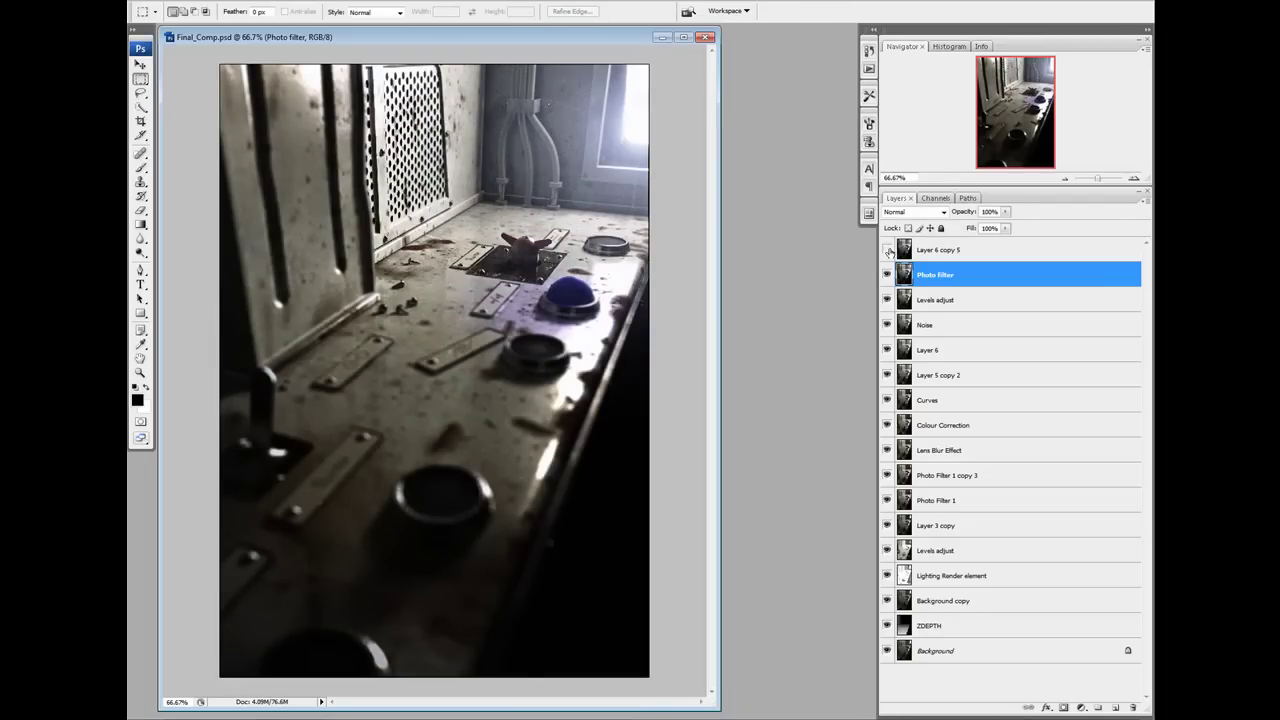
left_click(887, 250)
key("ctrl+plus")
key("ctrl+plus")
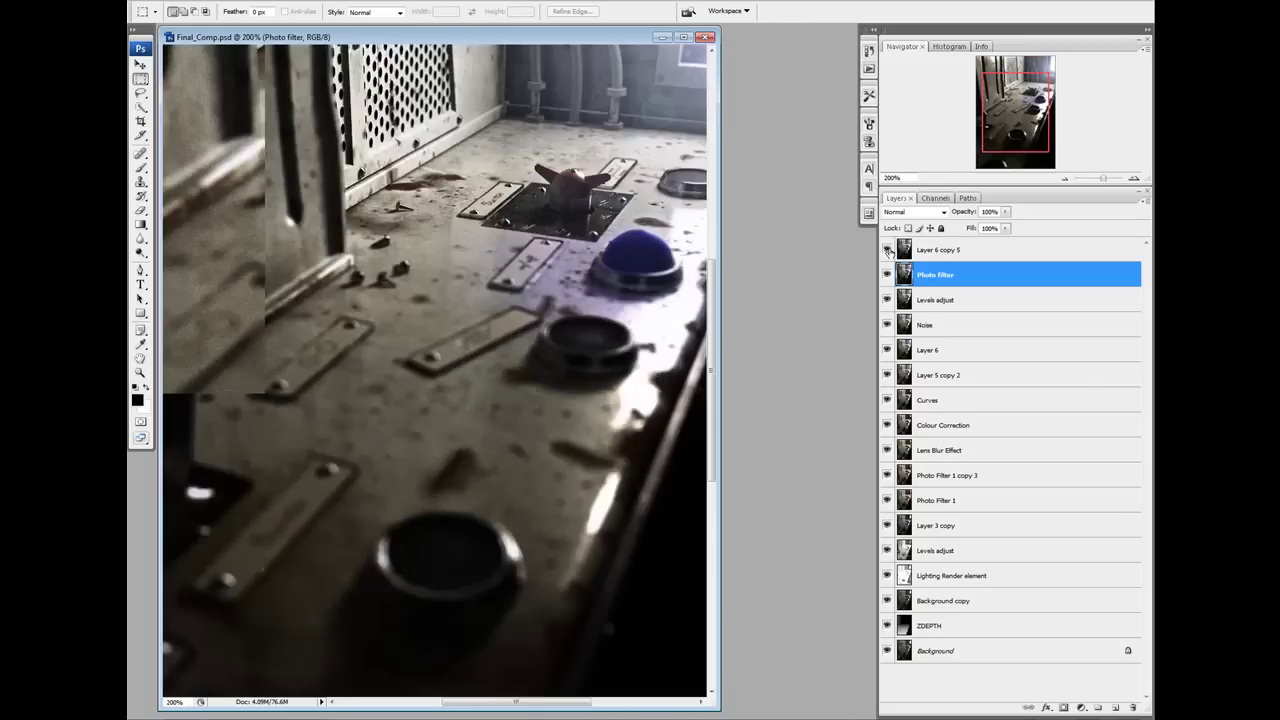
left_click_drag(480, 170, 398, 480)
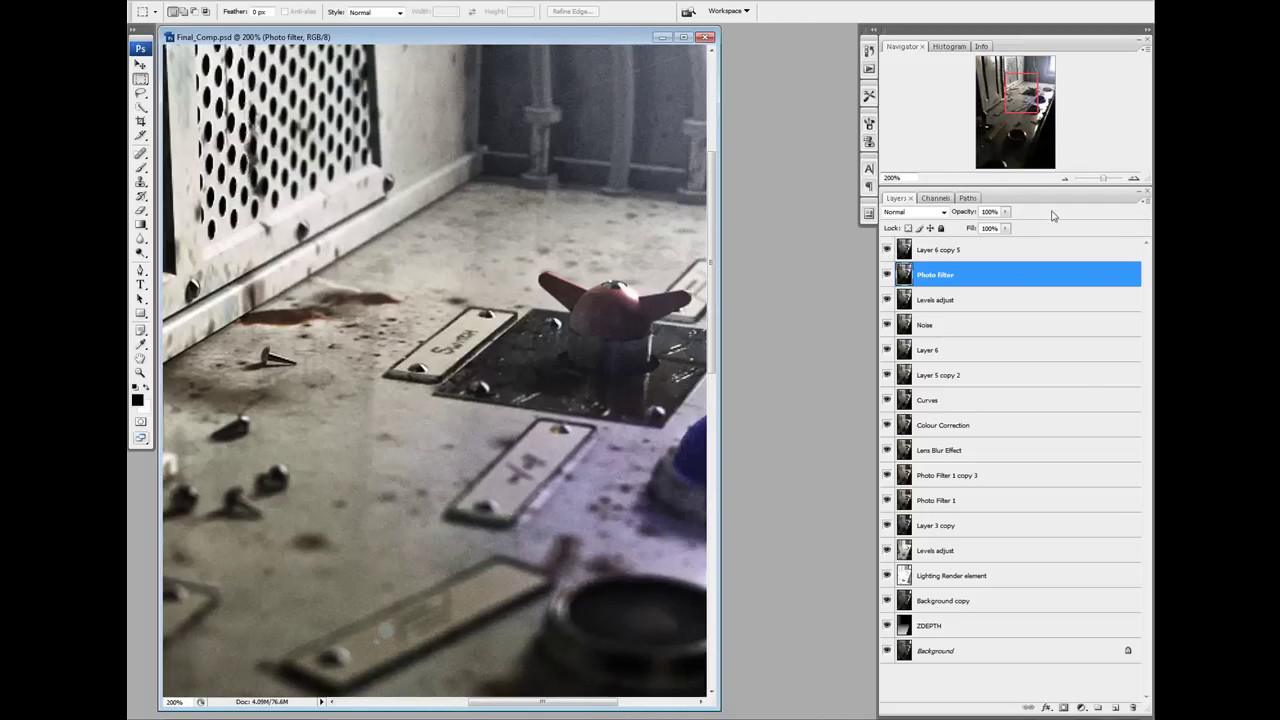
Step: Toggle Layer 6 copy 5 to compare its effect close up and rename it "Sharpen"
left_click(889, 252)
left_click(888, 251)
left_click(888, 251)
left_click(950, 250)
double_click(950, 250)
type("Sharpen")
key("Return")
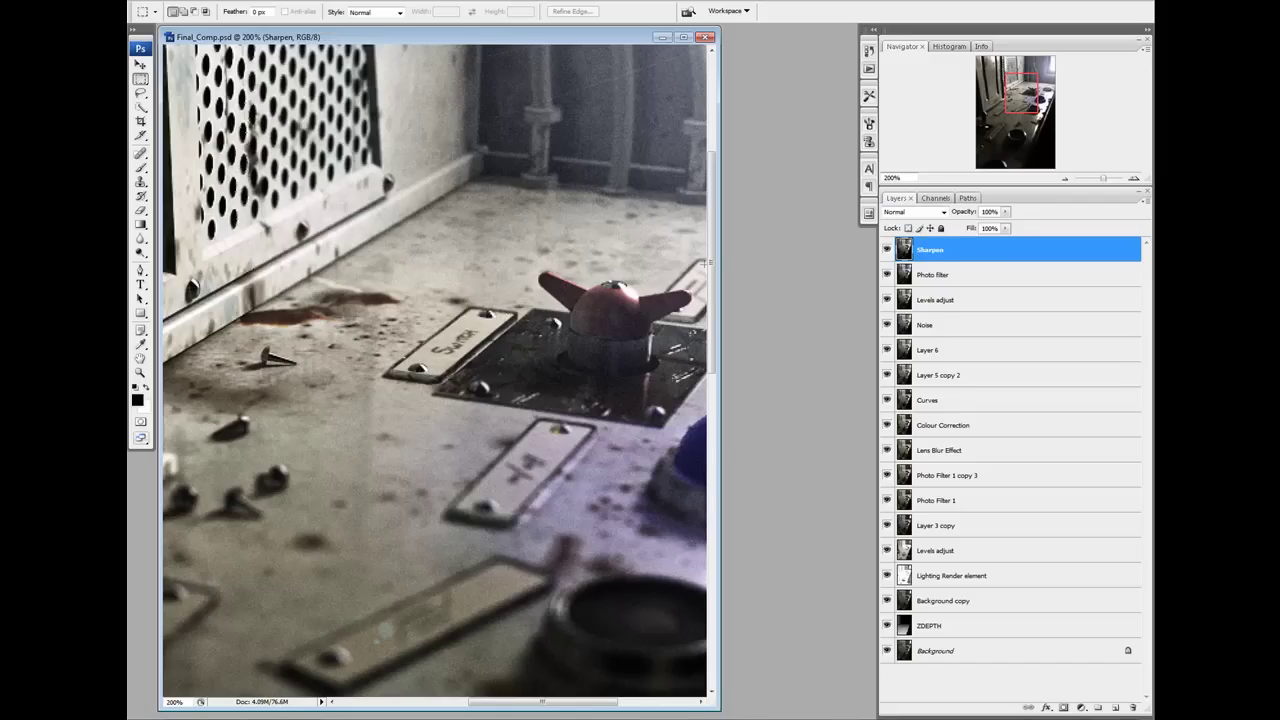
Step: Apply the basic Sharpen filter to the Sharpen layer and toggle the layer to compare the result
key("alt+t")
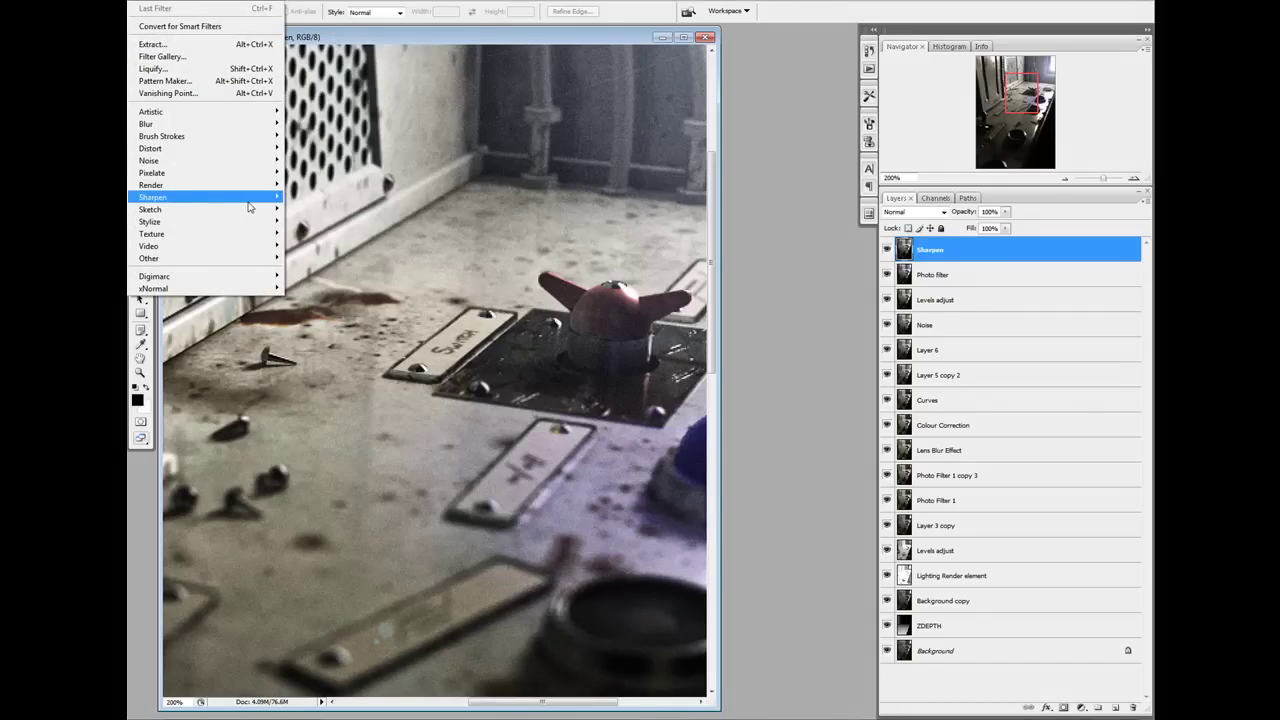
mouse_move(249, 200)
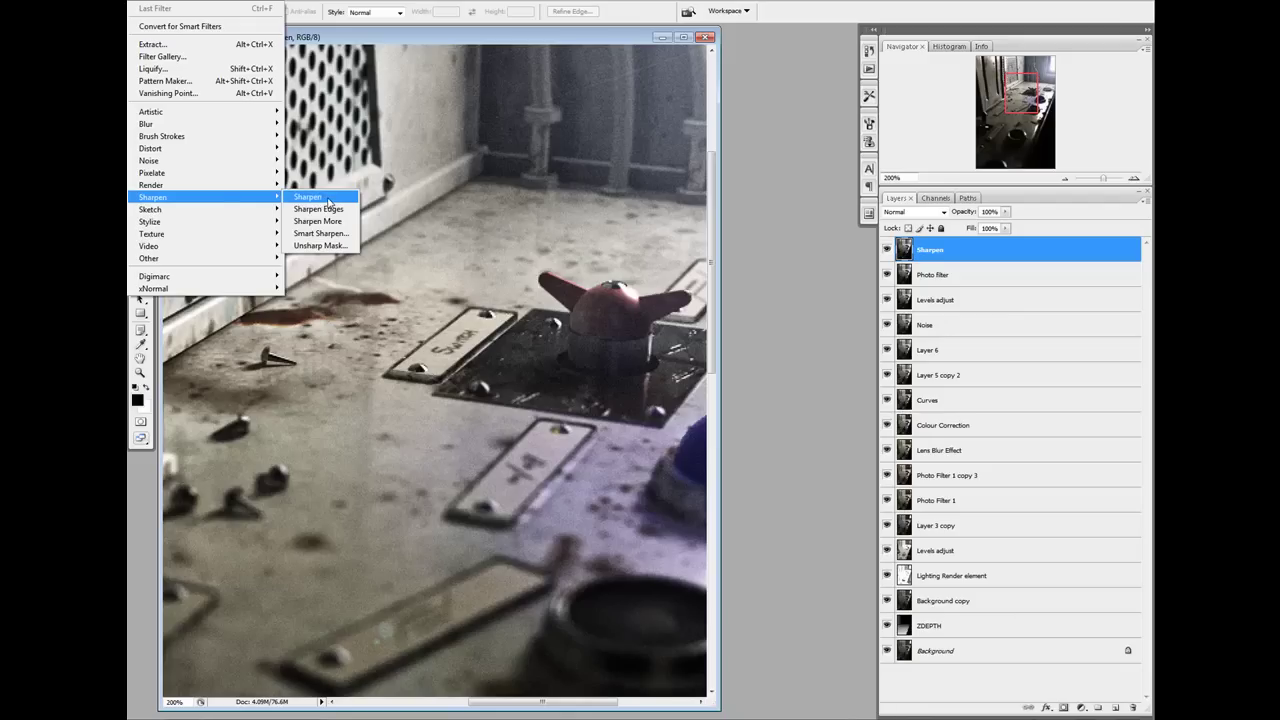
left_click(308, 197)
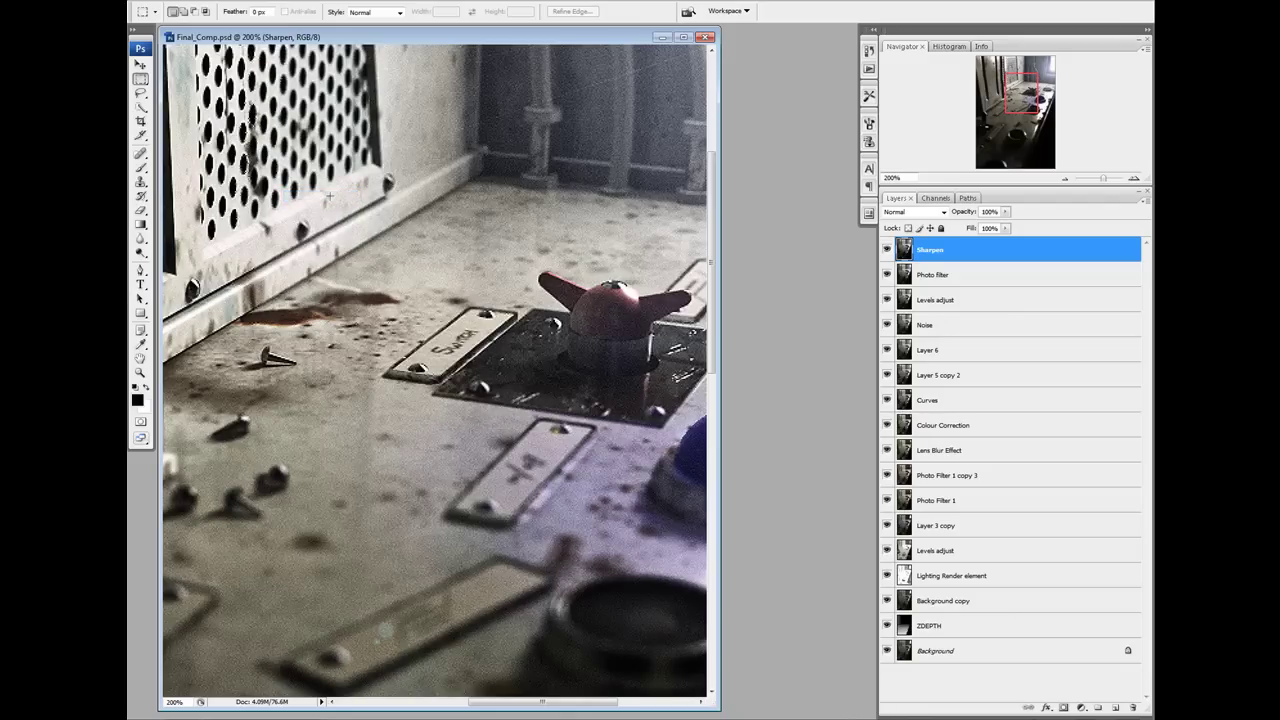
left_click(887, 250)
left_click(887, 252)
Step: Display the final composite full screen on black without the interface and inspect the control desk from back wall to foreground
key("ctrl+minus")
key("ctrl+minus")
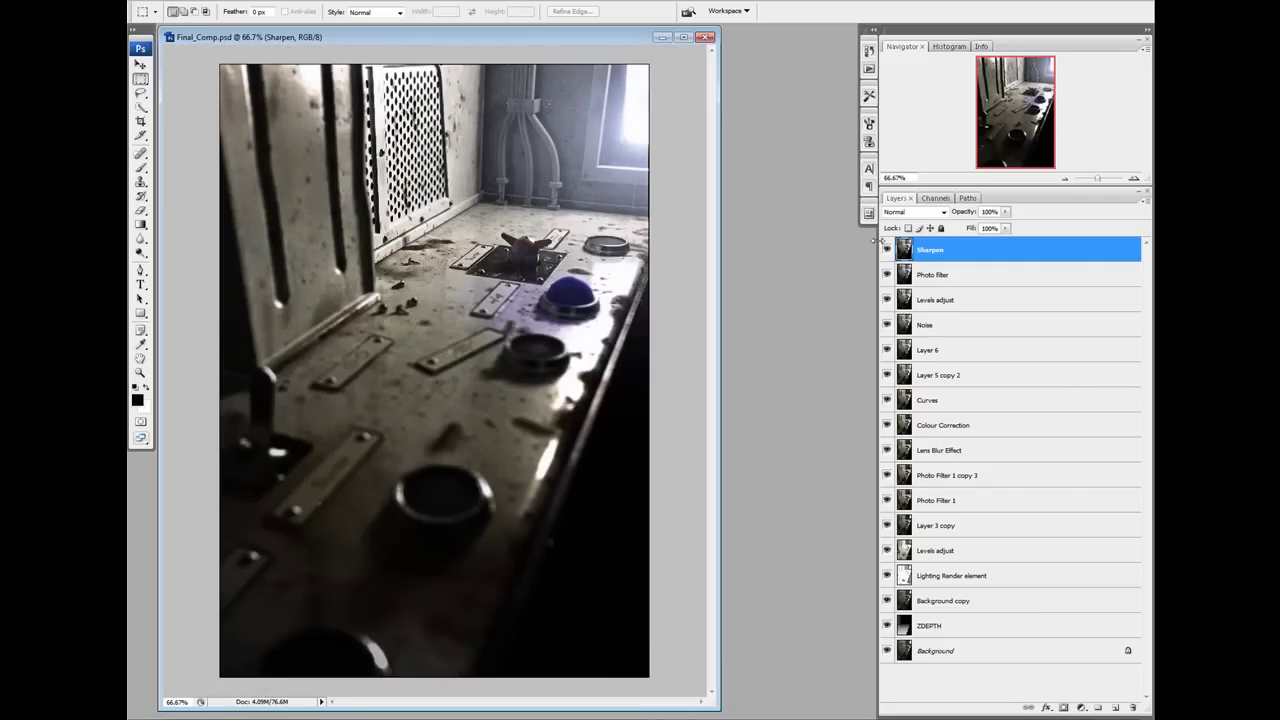
key("f")
key("f")
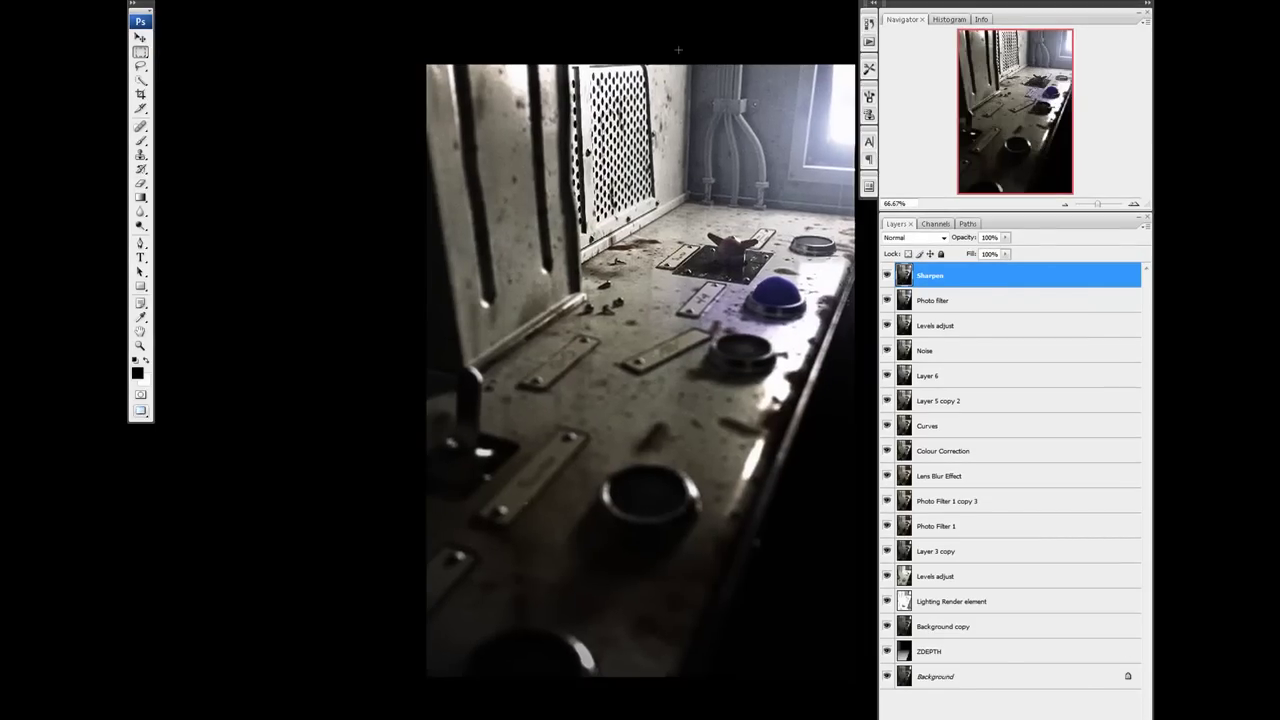
key("Tab")
left_click_drag(720, 249, 690, 220)
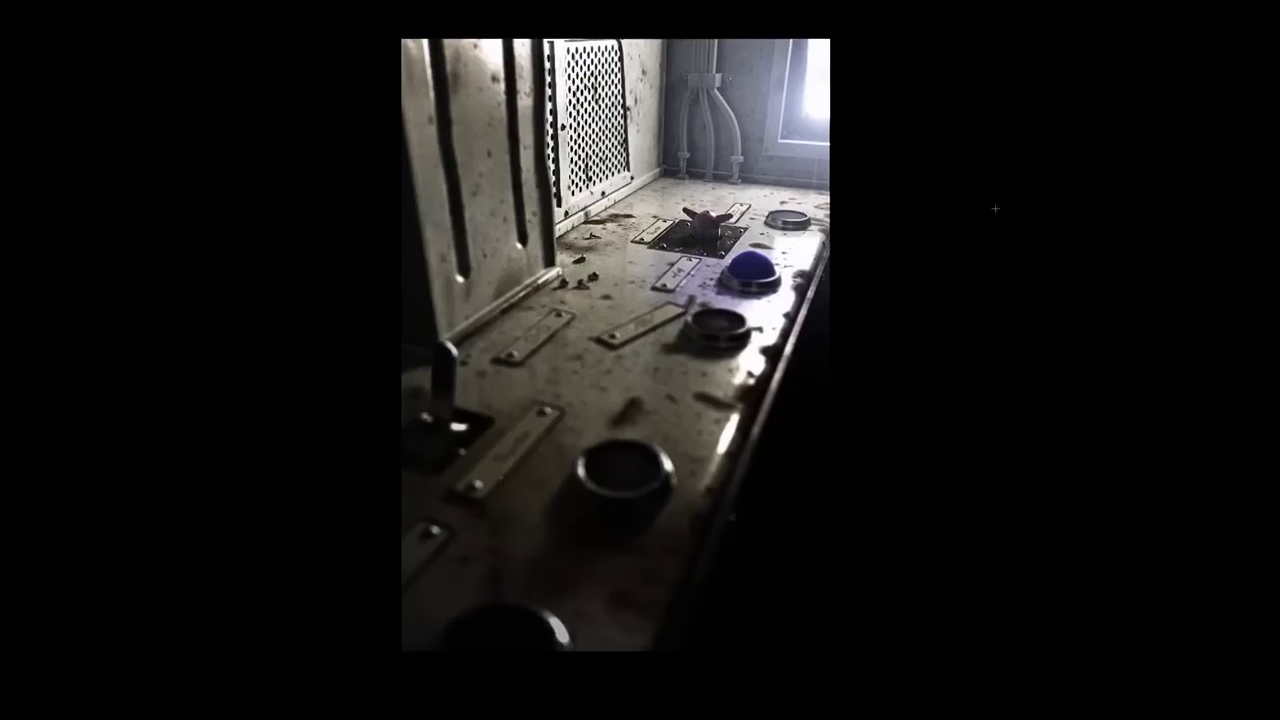
key("ctrl+plus")
left_click_drag(767, 112, 745, 257)
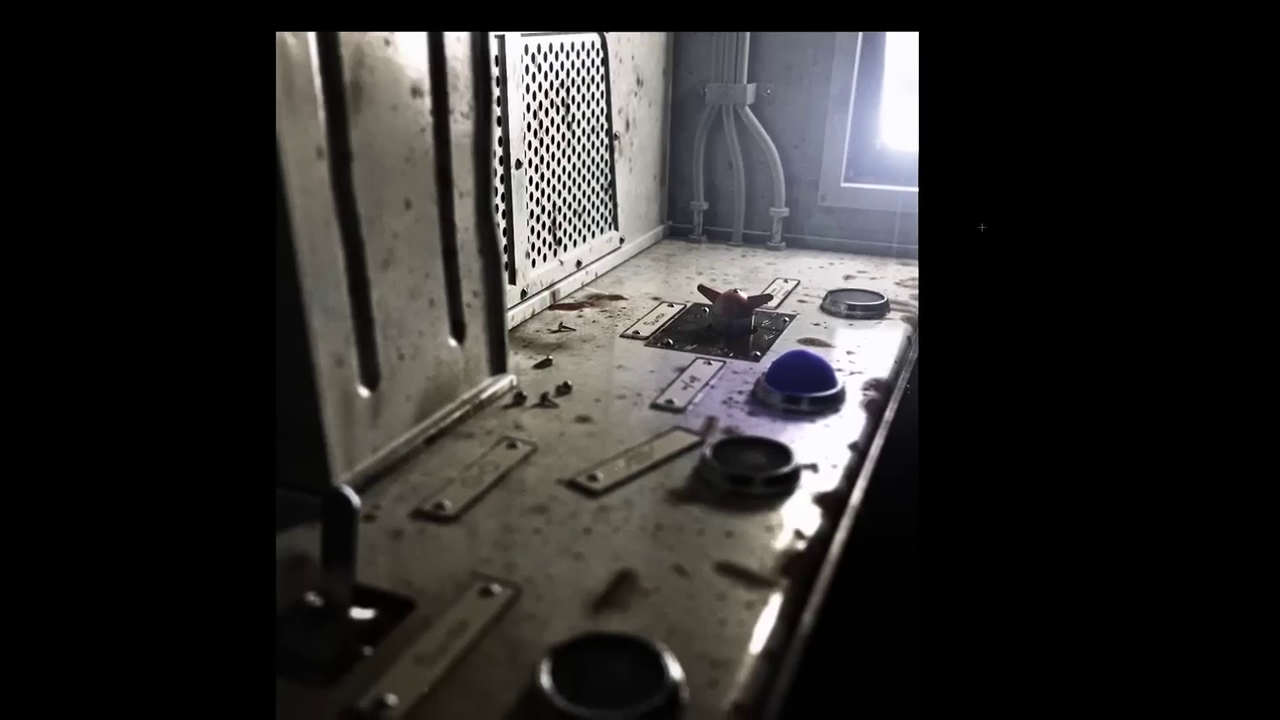
left_click_drag(899, 423, 905, 242)
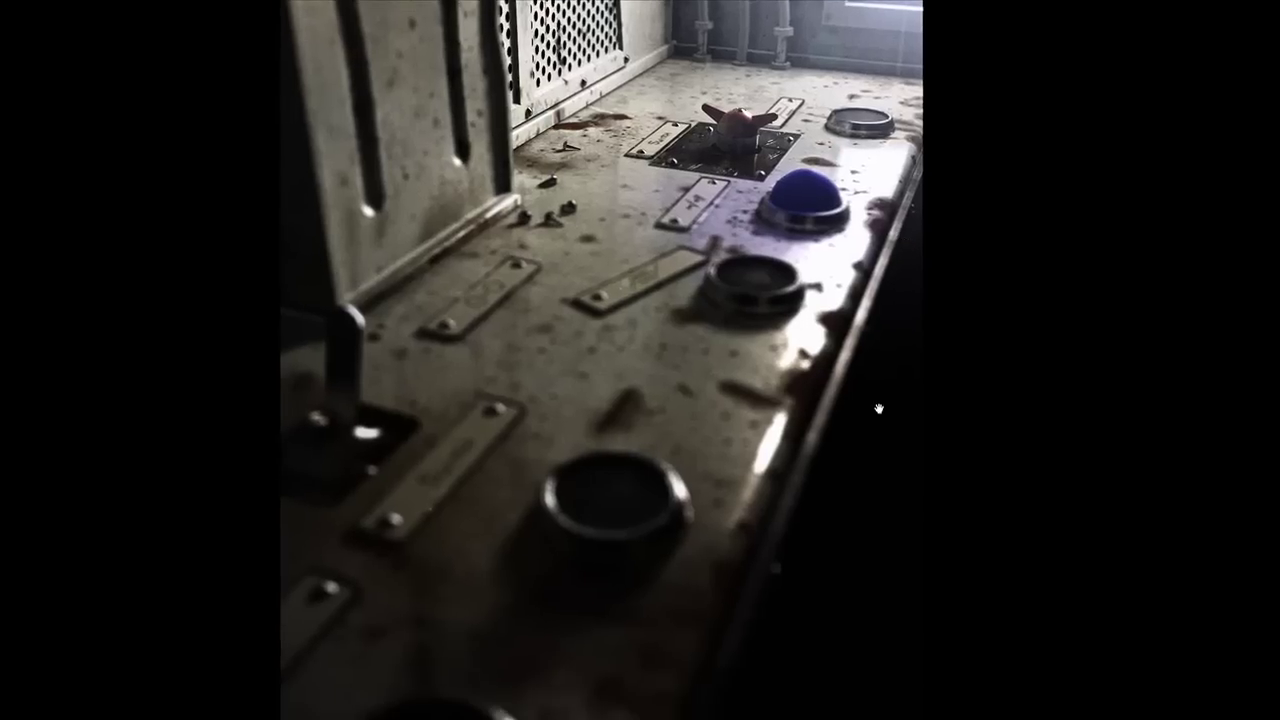